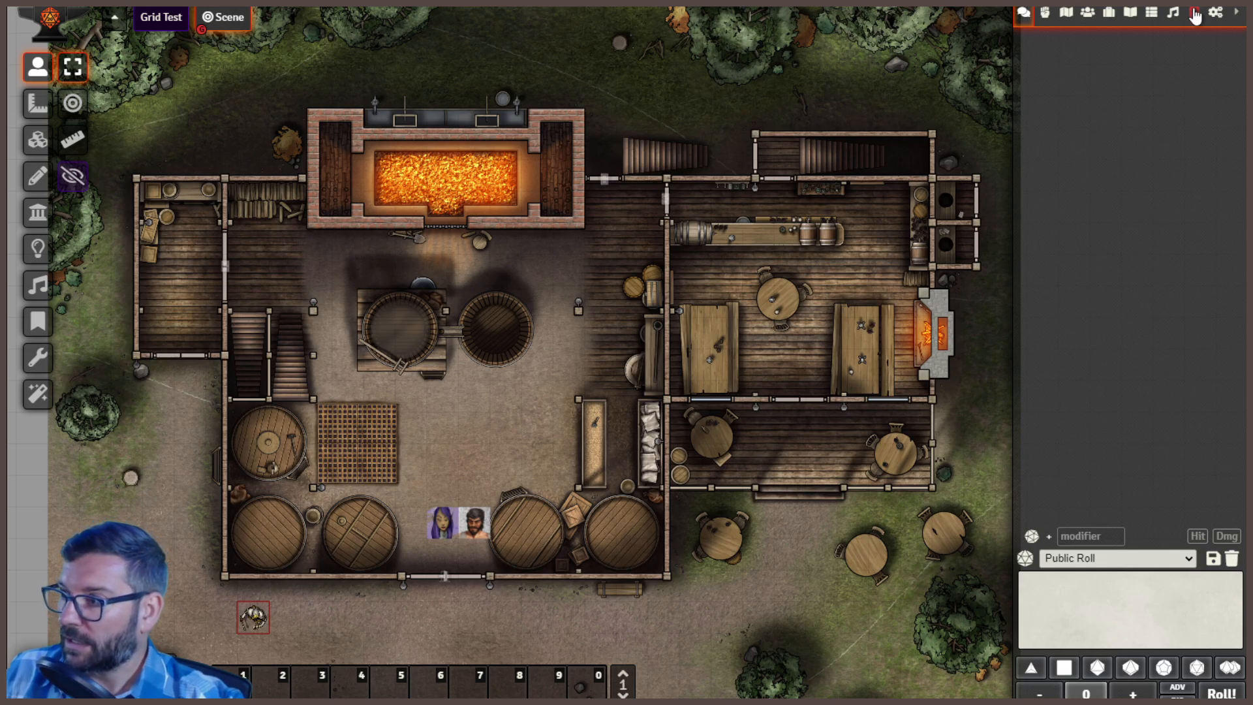
Open module management, expand the module information, and enable the About Face module
click(1215, 11)
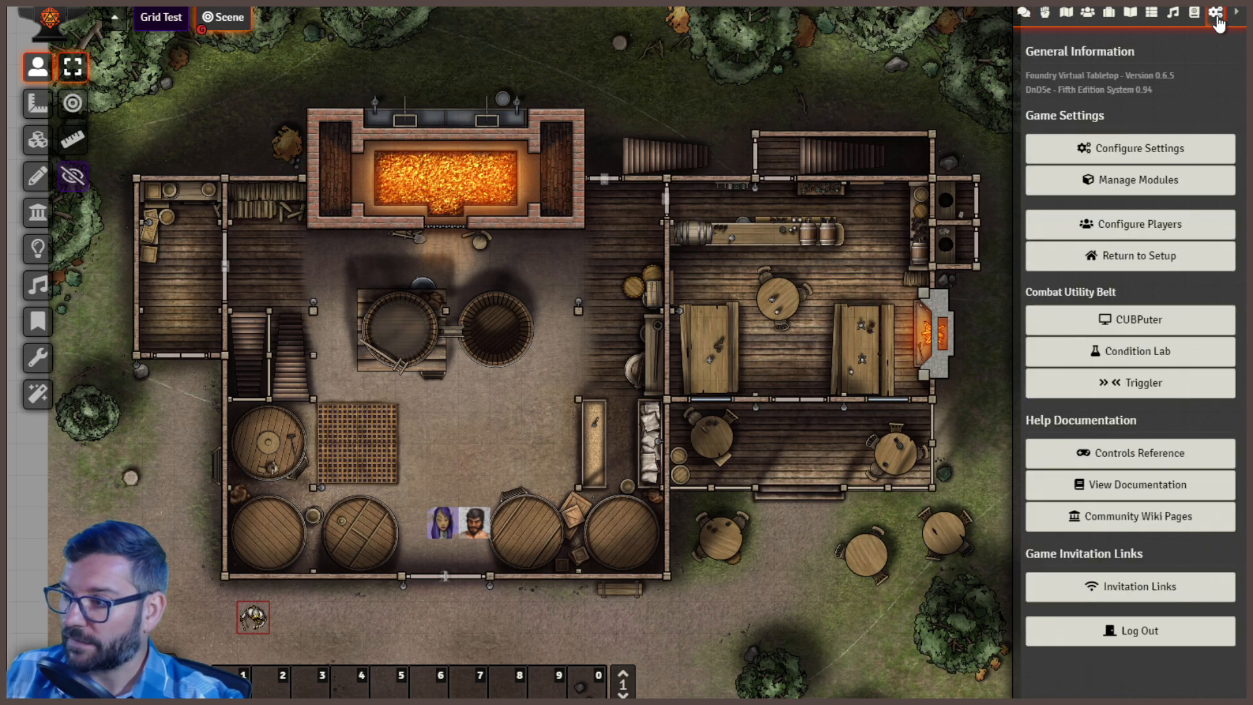
click(1140, 190)
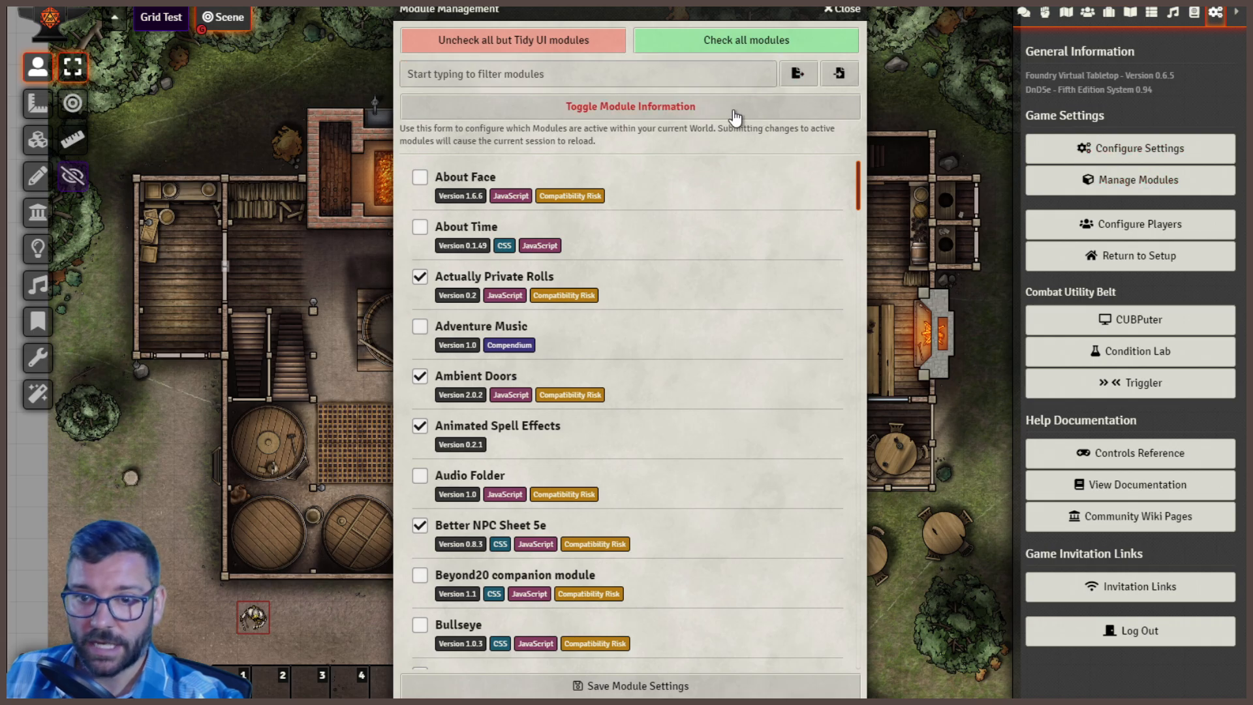
click(643, 112)
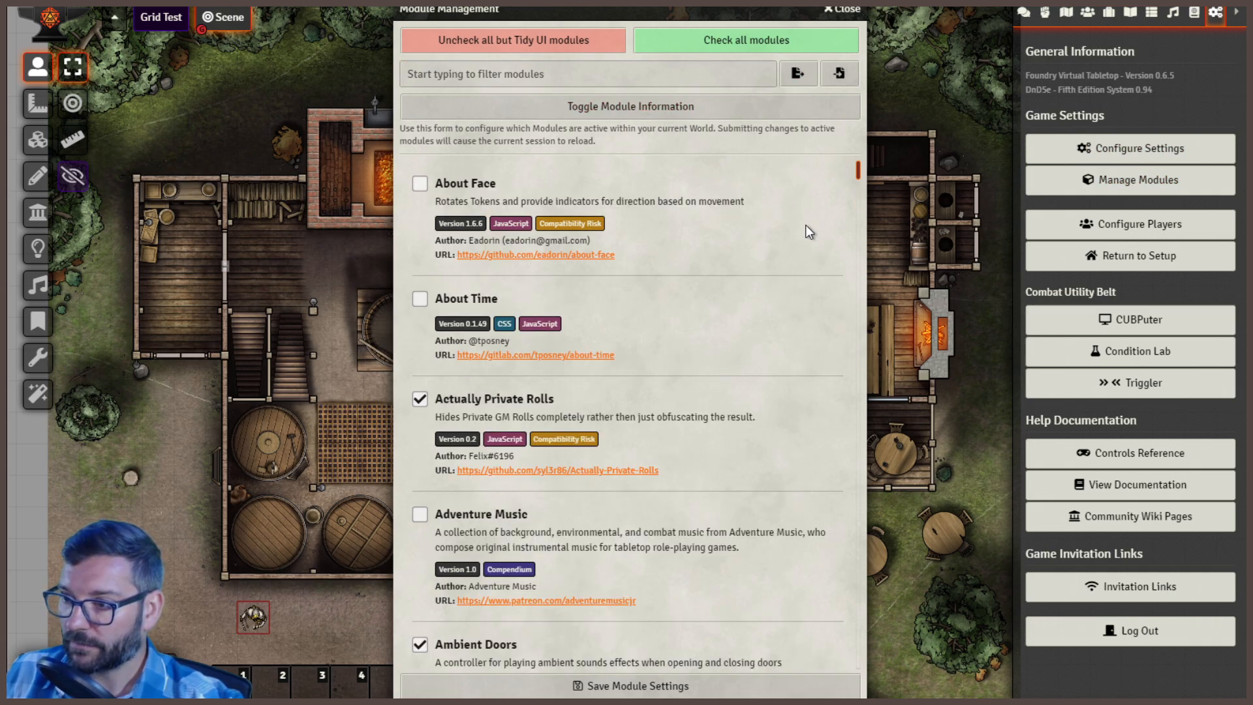
click(421, 185)
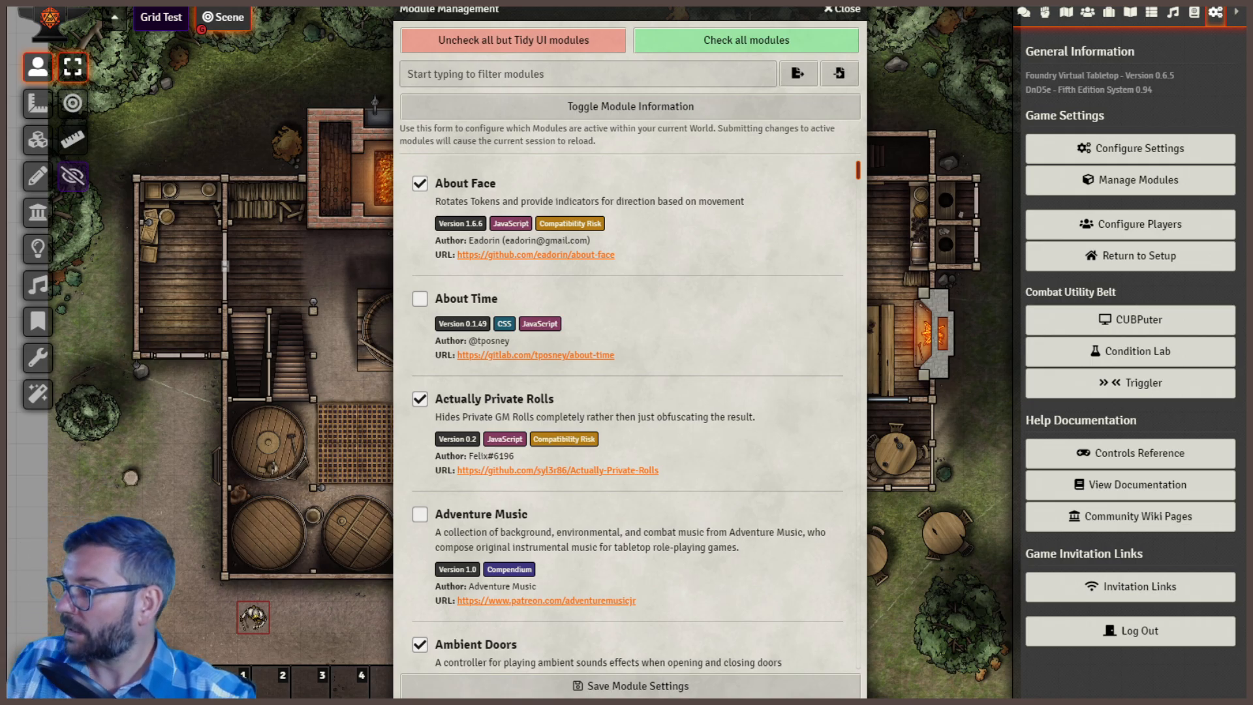
Enable the Follow Me! and Foundry Token Patroller modules in the module list
scroll(672, 418, down, 10)
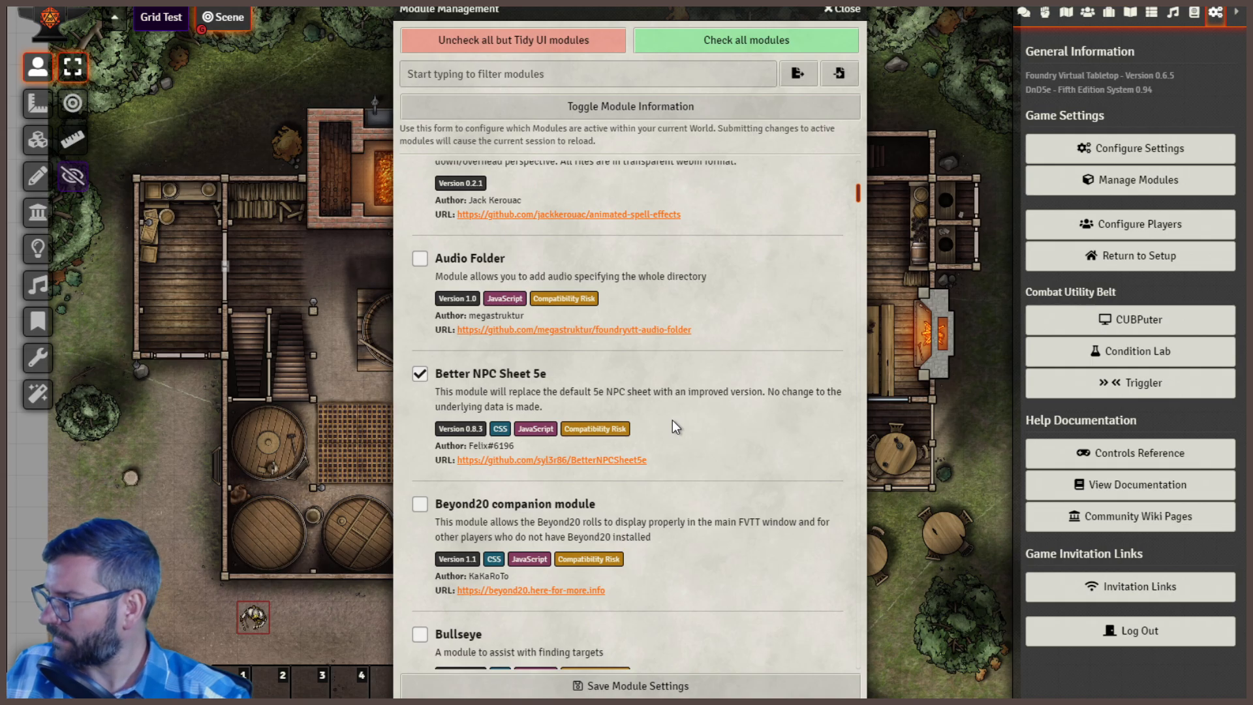
scroll(672, 420, down, 20)
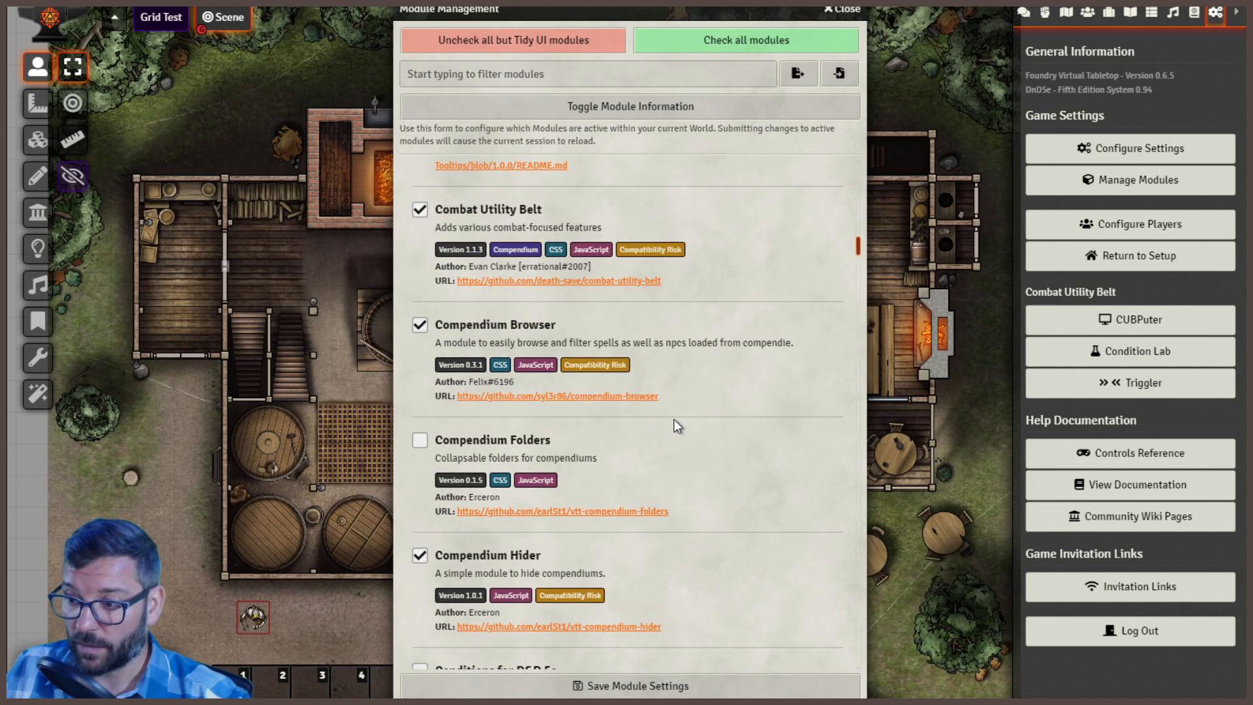
scroll(684, 418, down, 15)
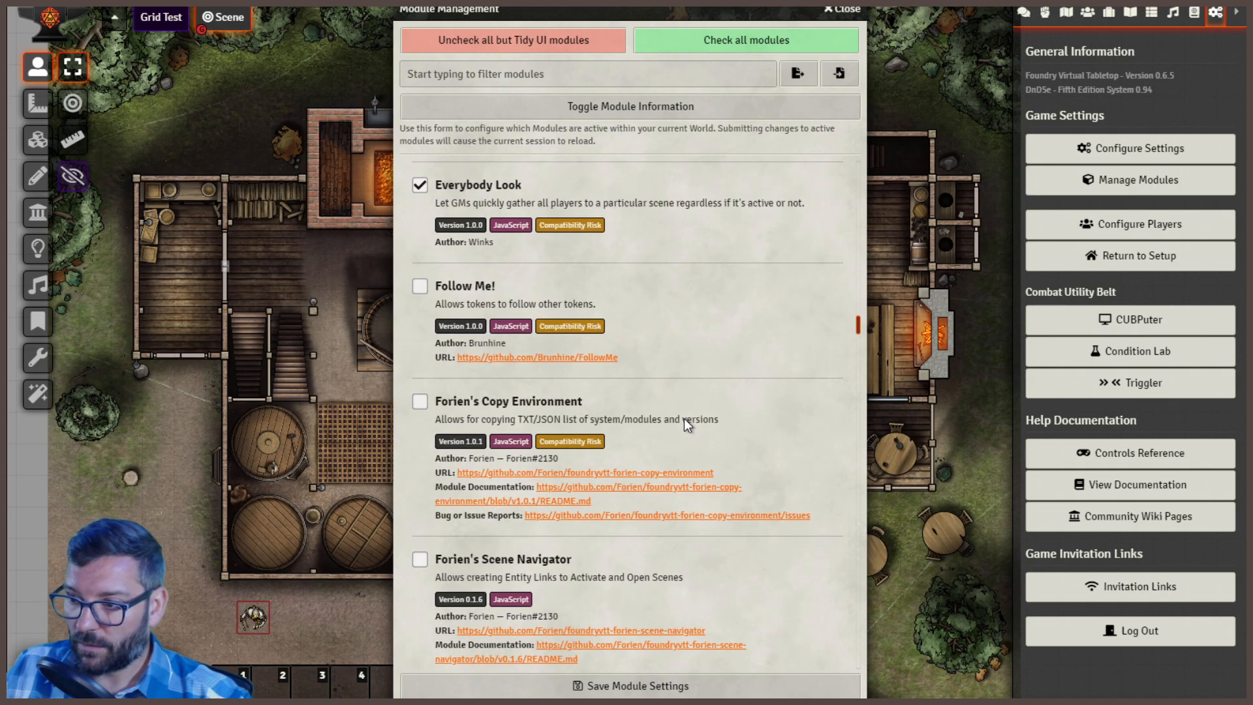
click(420, 207)
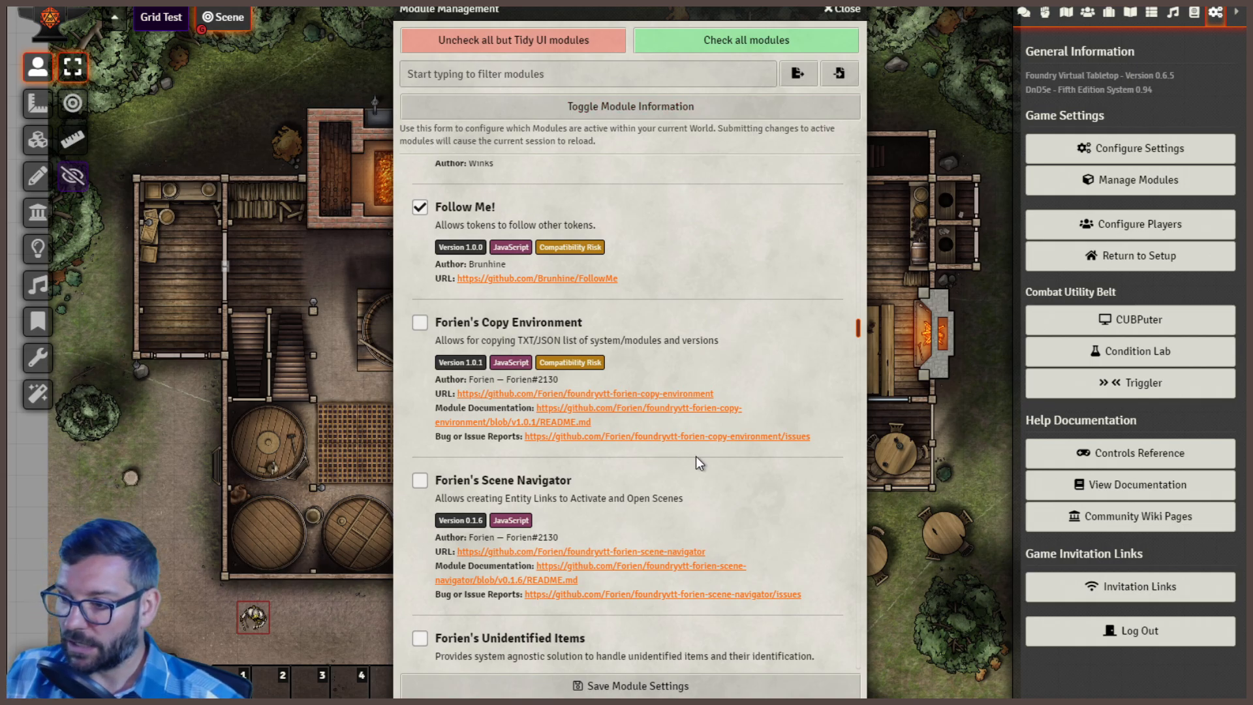
scroll(696, 456, down, 10)
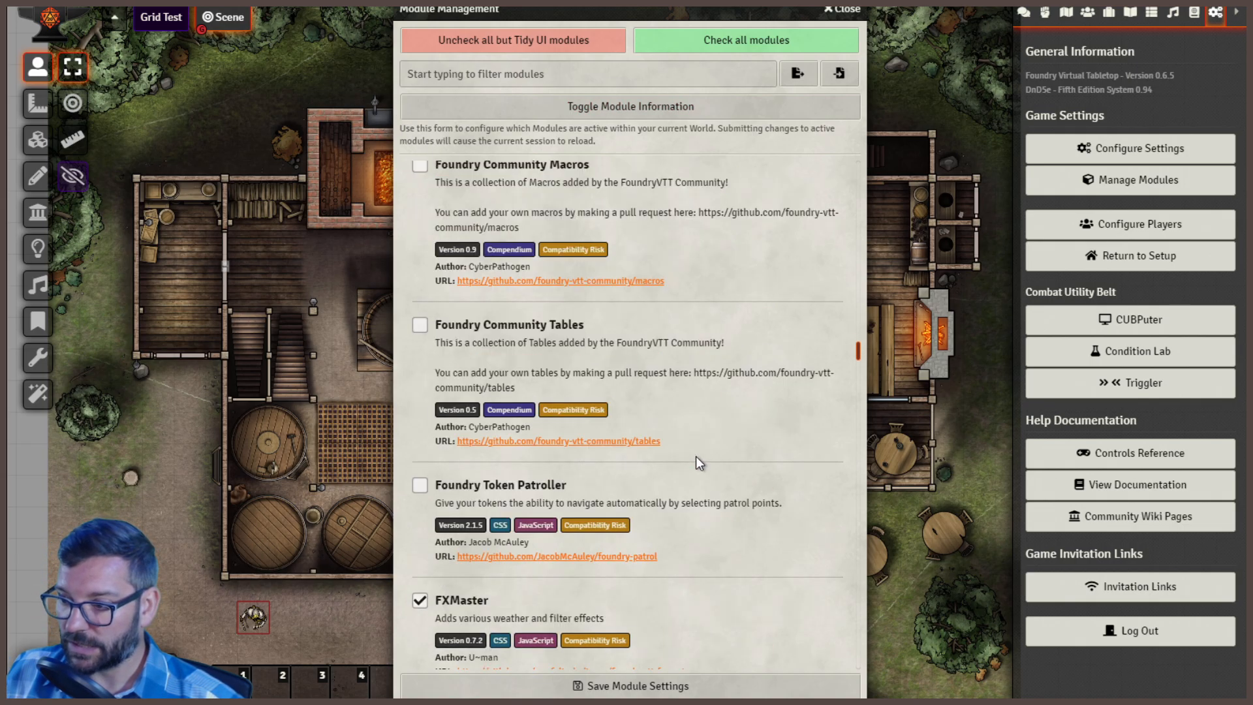
click(421, 486)
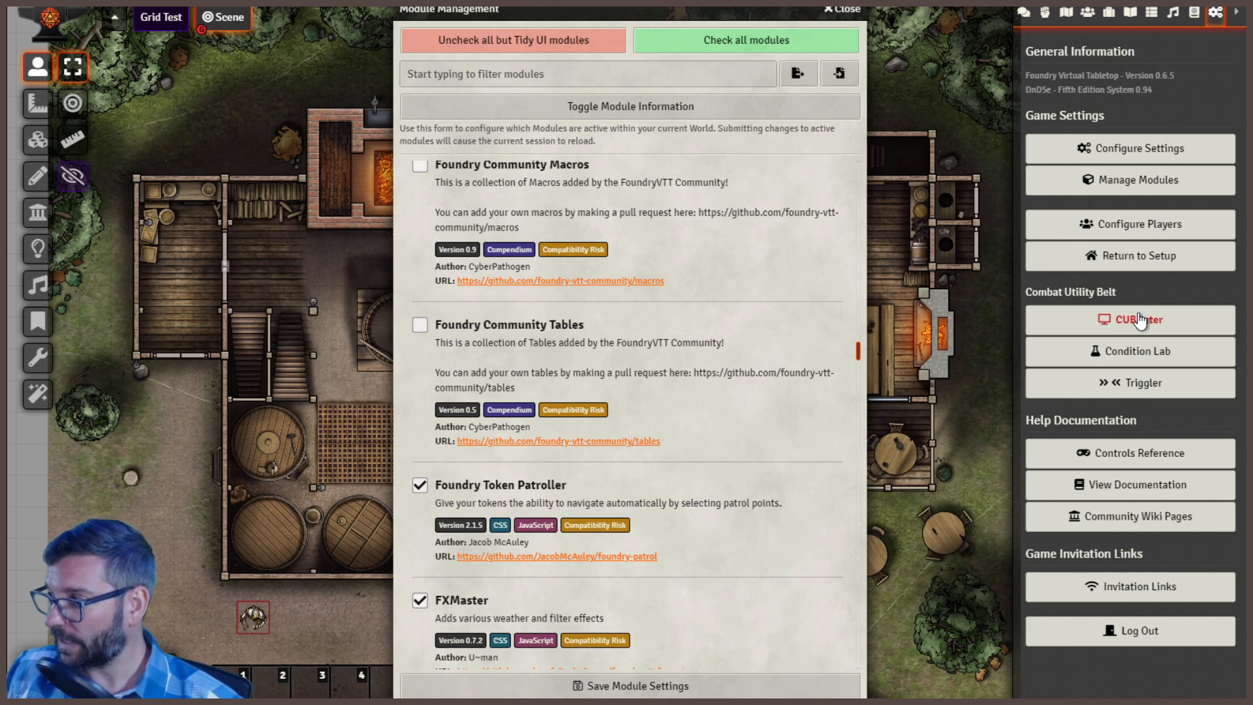
Enable the Mount Up! and Show Drag Distance modules in the module list
scroll(661, 402, down, 15)
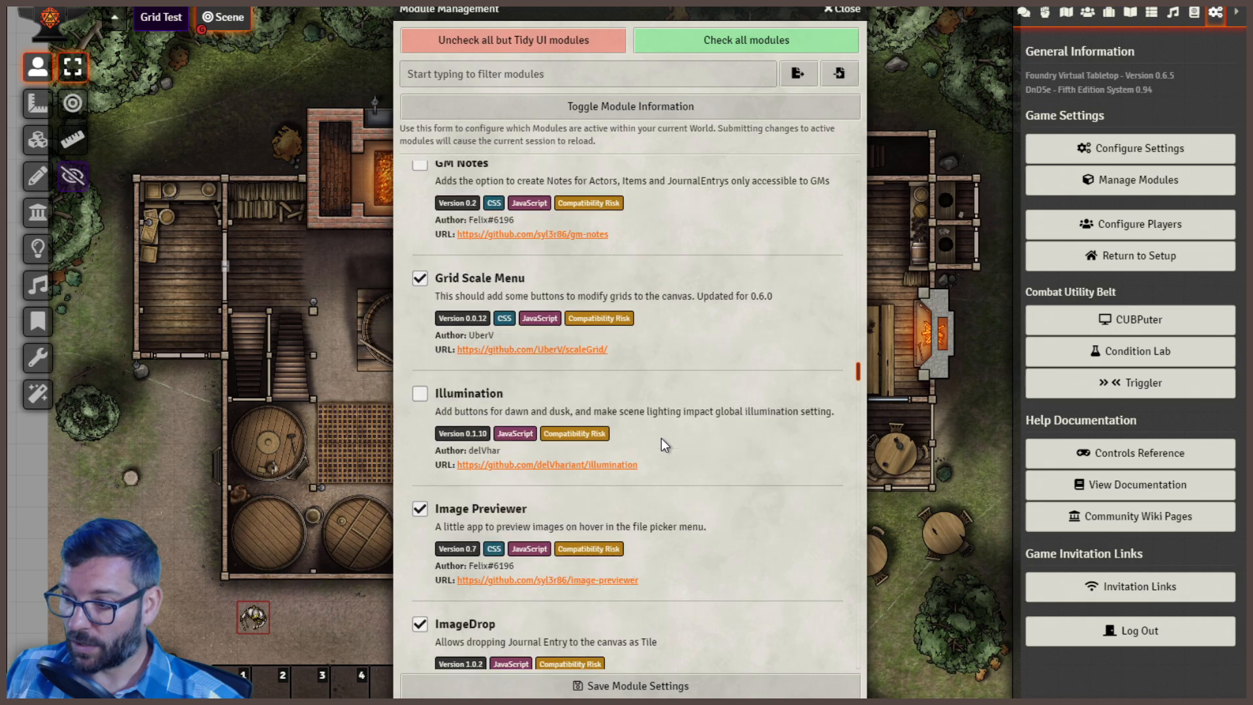
scroll(660, 446, down, 10)
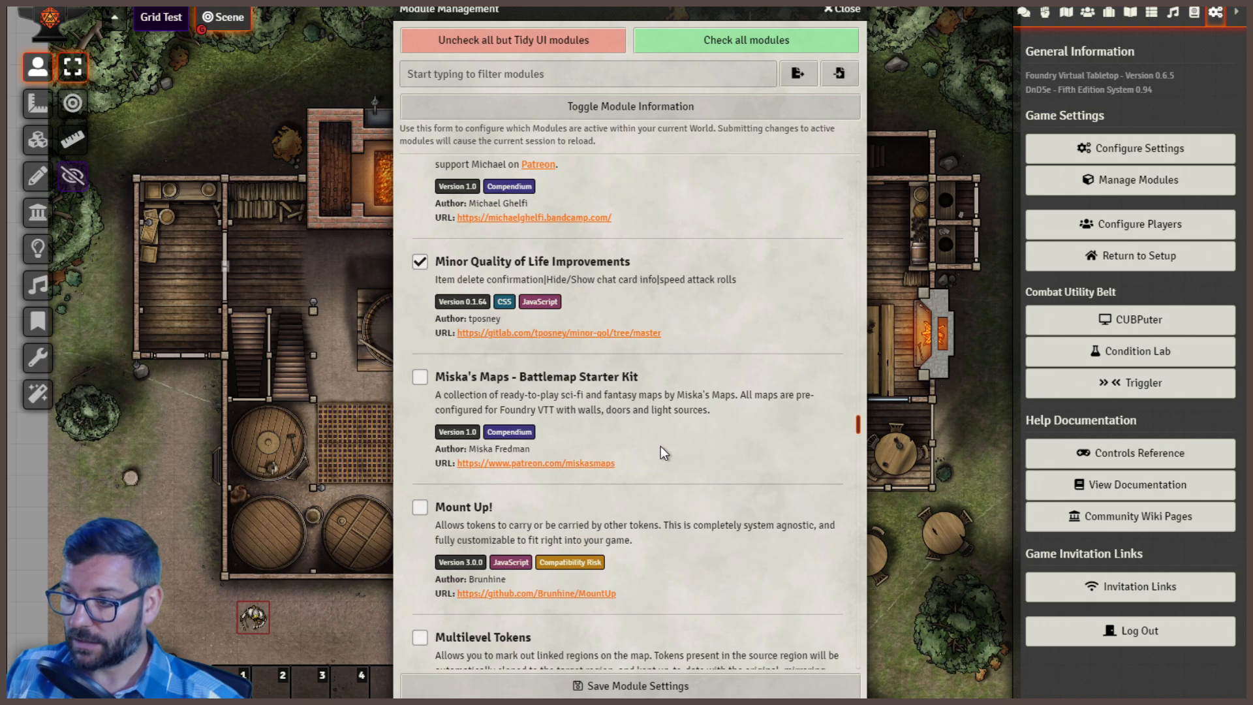
click(420, 508)
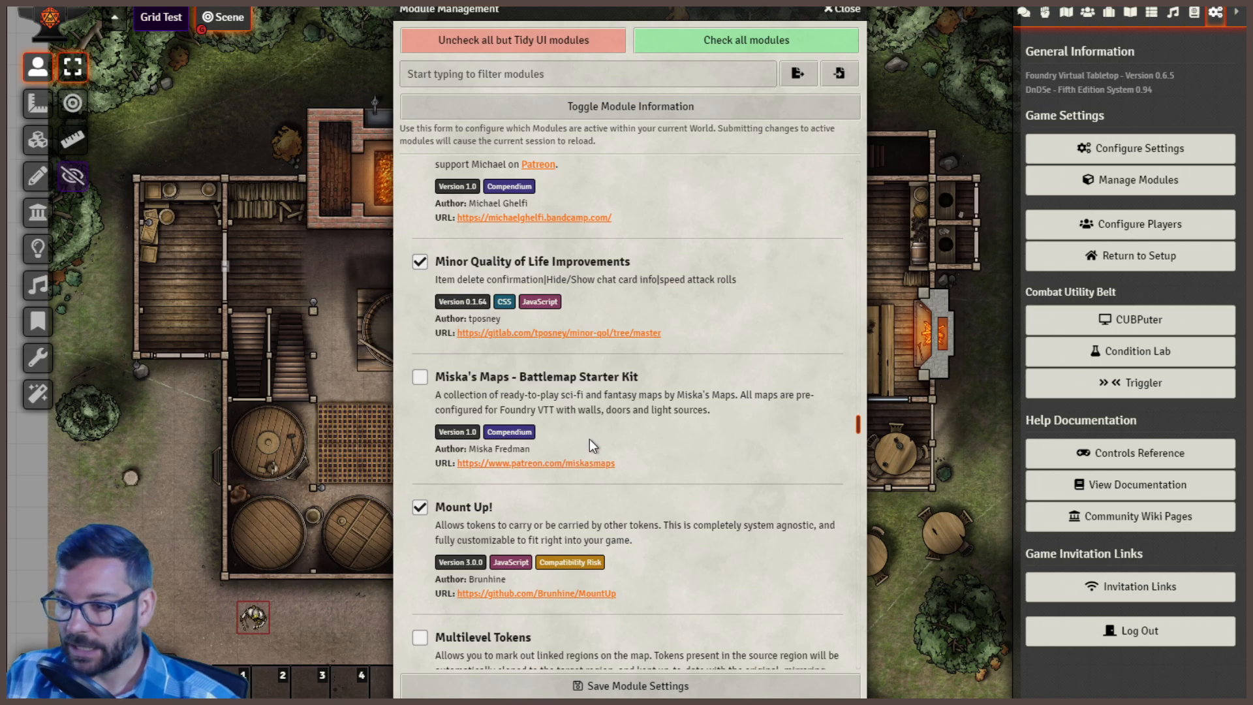
scroll(665, 425, down, 10)
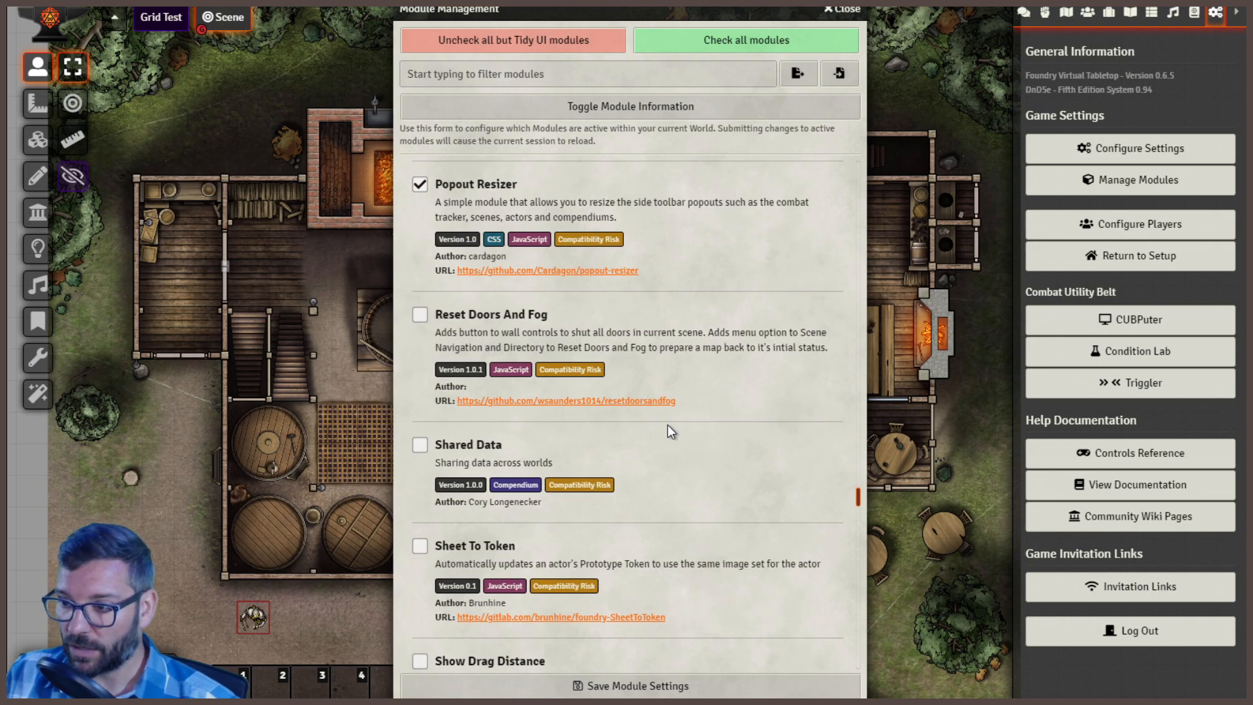
scroll(668, 425, down, 4)
click(420, 425)
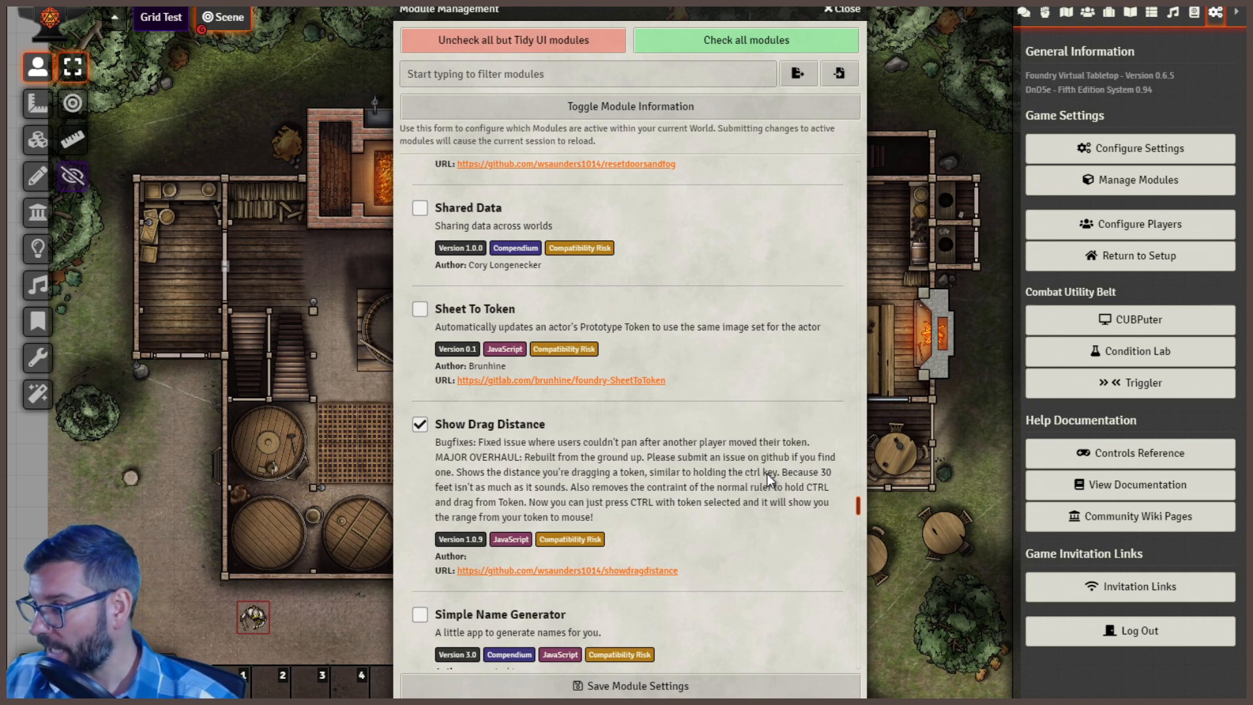
Enable the Token Info Icons module in the module list
scroll(676, 500, down, 10)
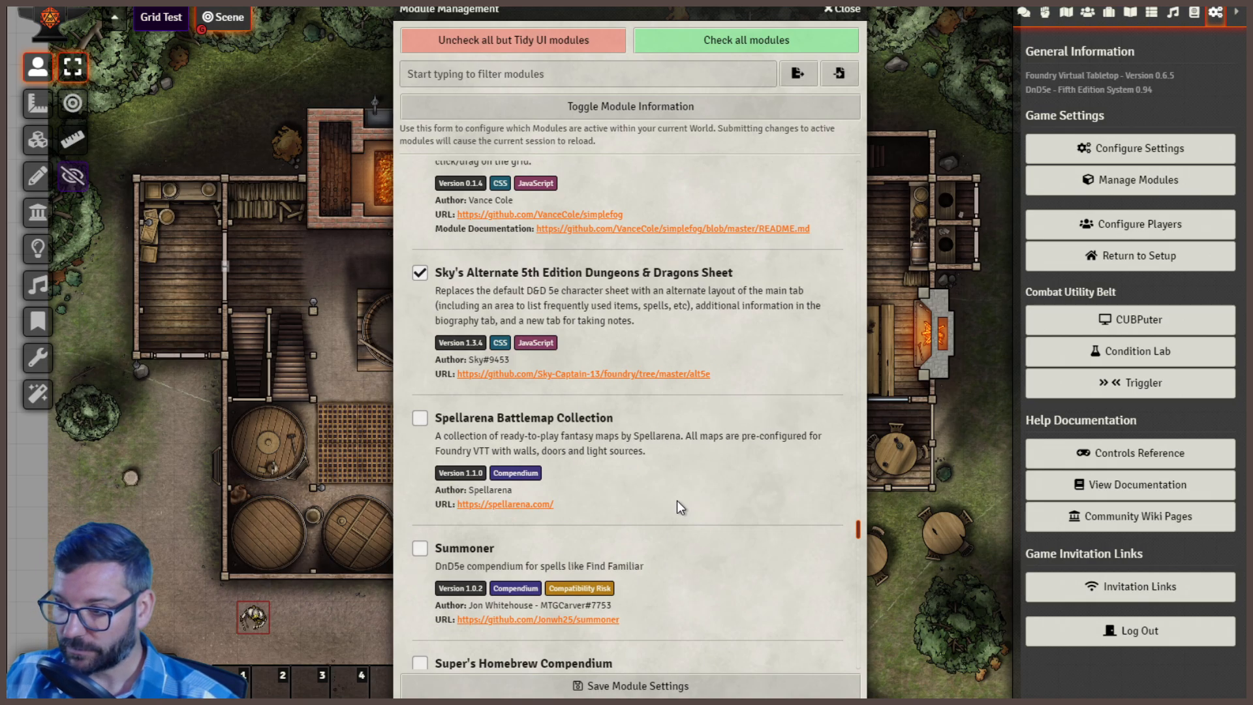
scroll(676, 518, down, 10)
scroll(676, 519, down, 5)
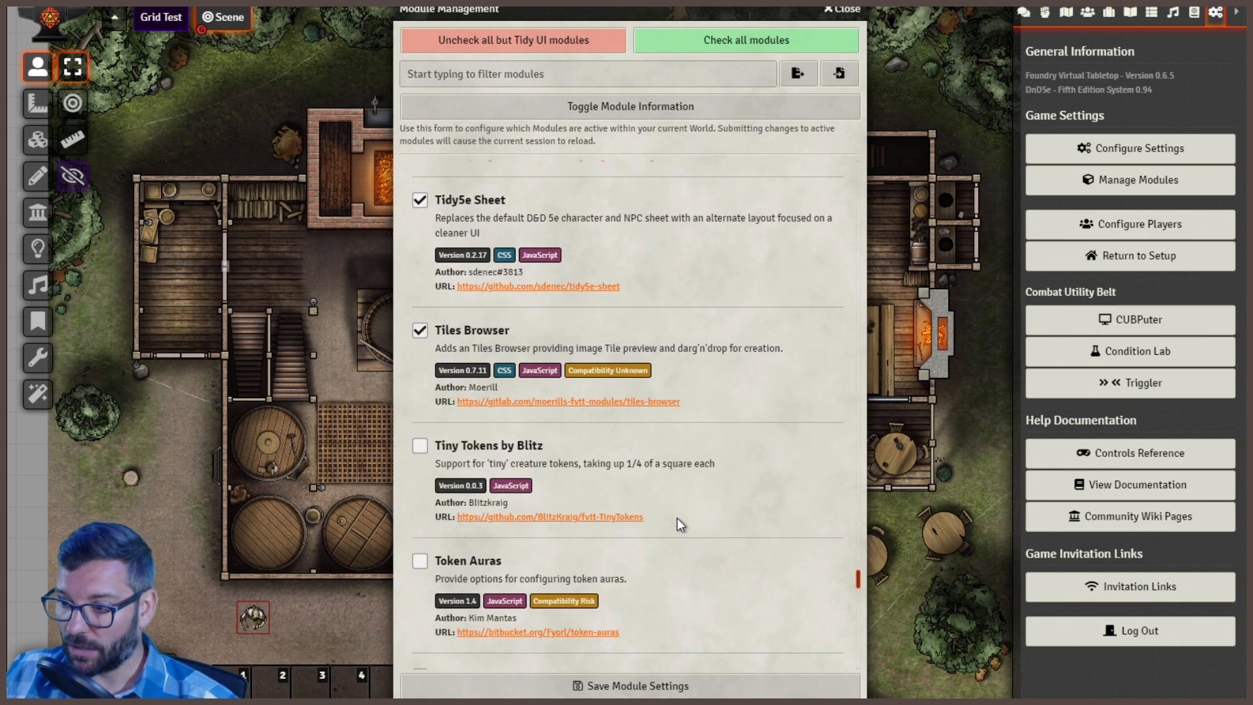
scroll(676, 519, down, 5)
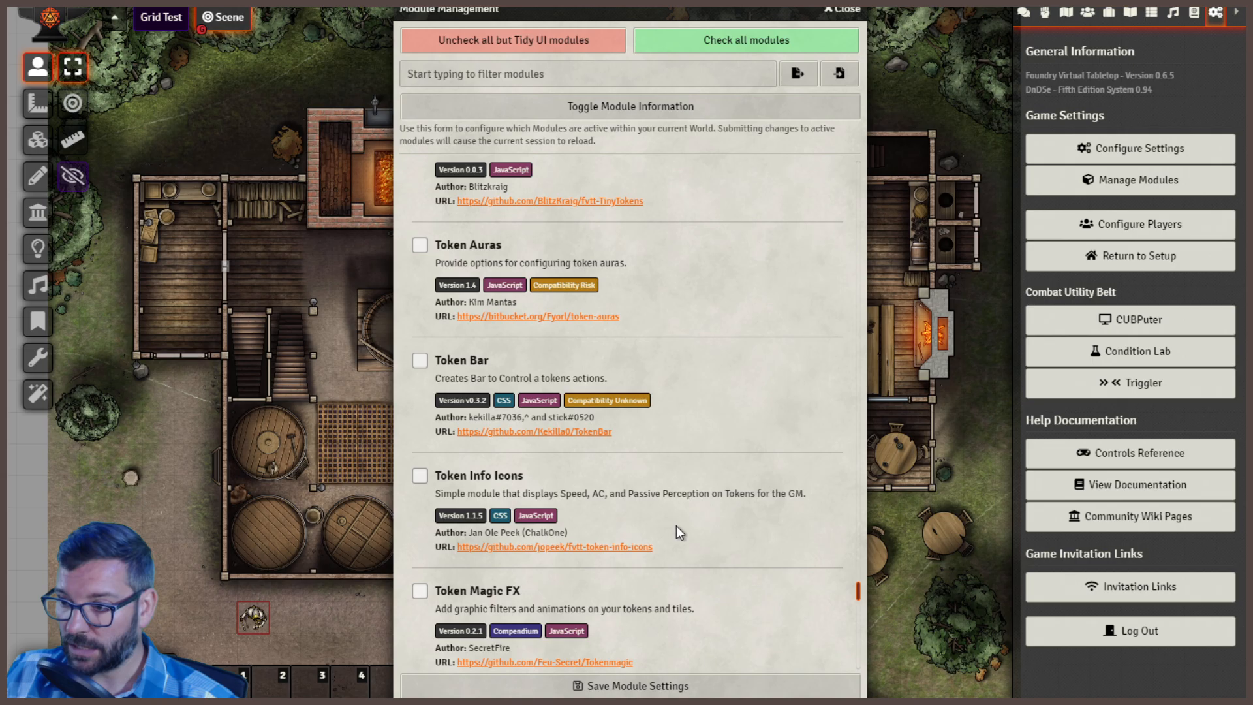
click(419, 475)
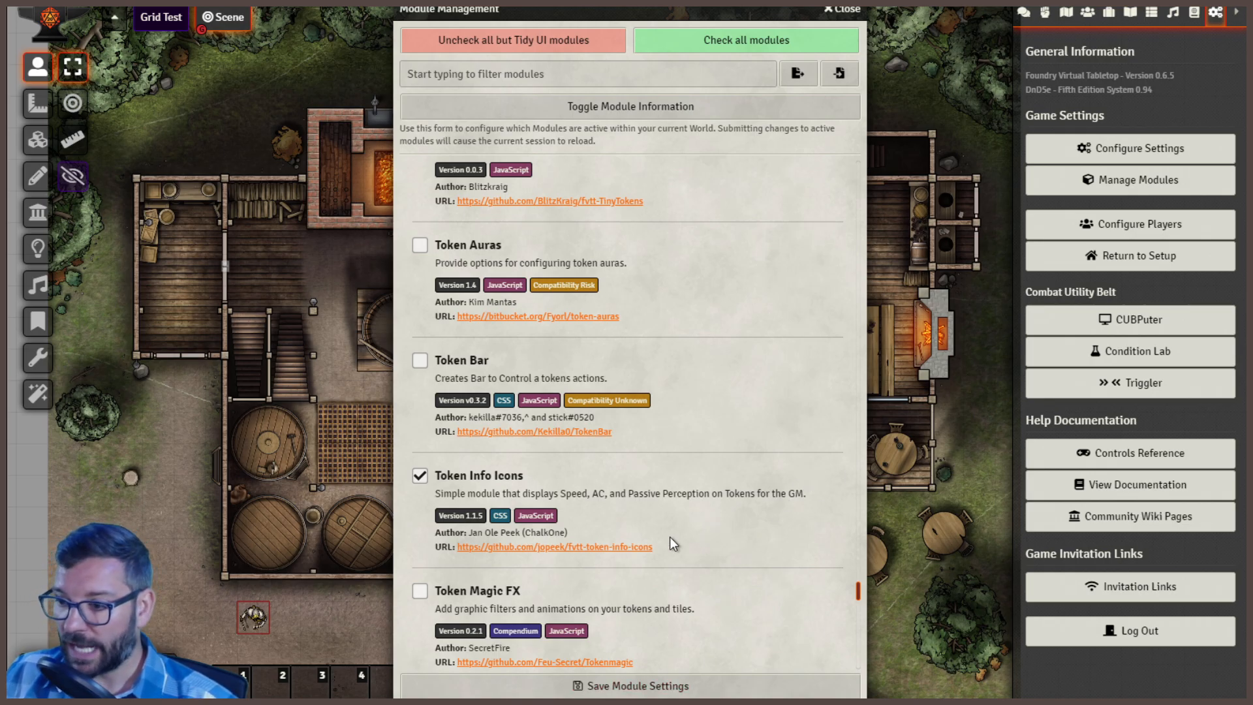
Enable the Torch module and save the module settings
scroll(667, 538, down, 6)
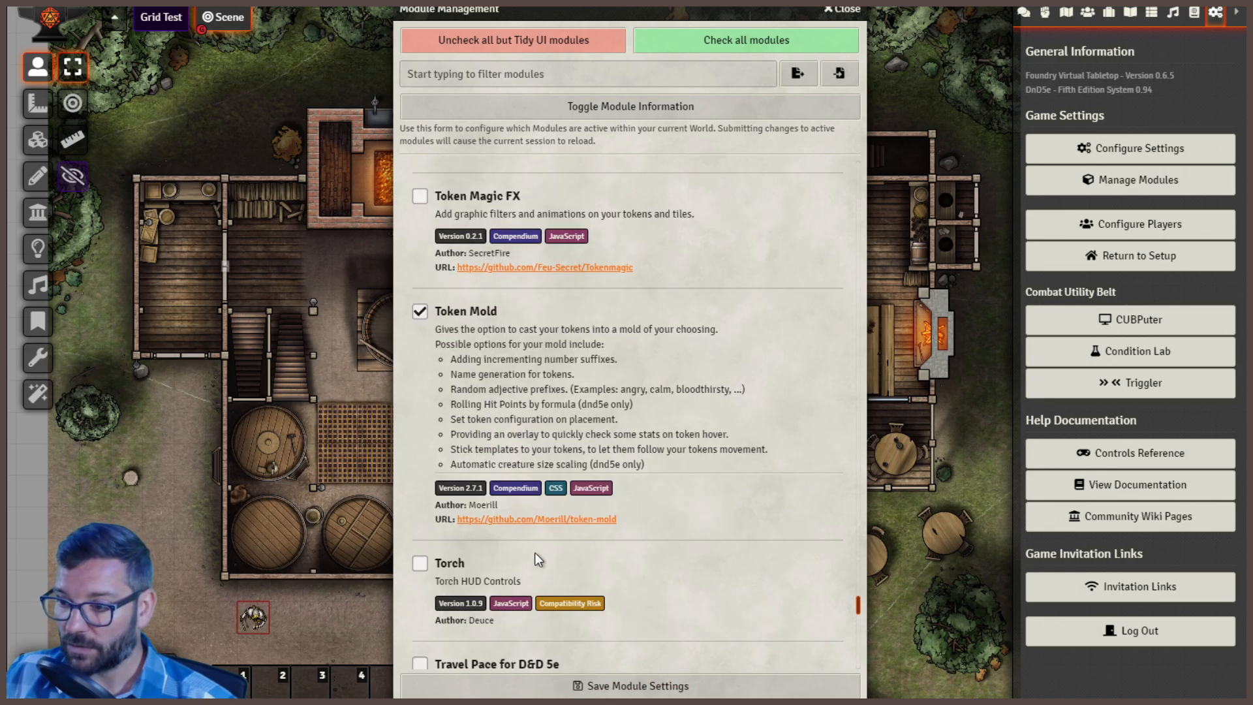
click(420, 562)
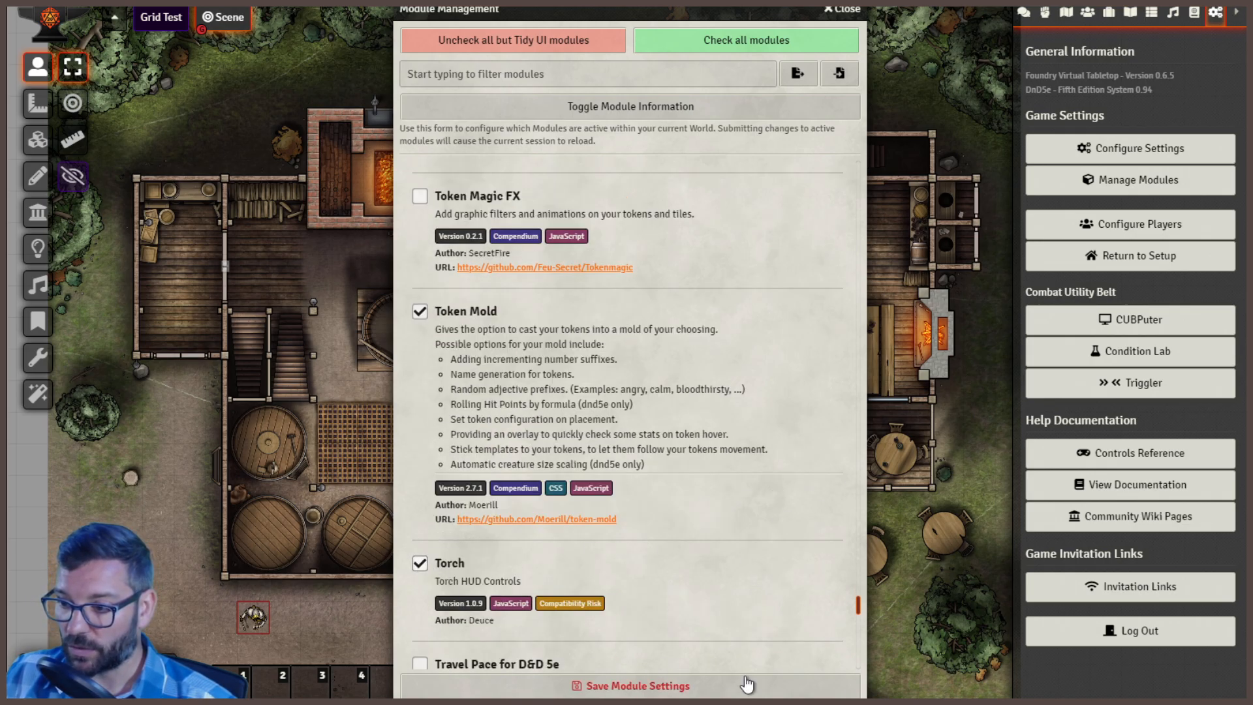
click(694, 686)
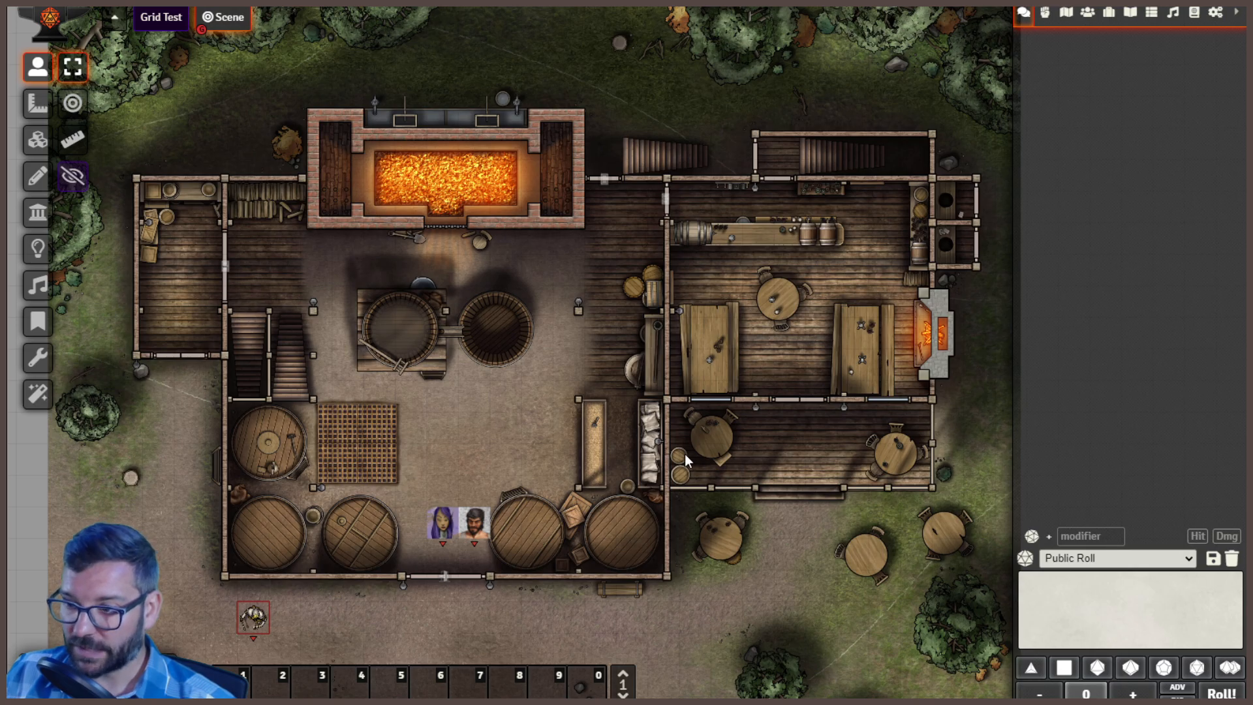
Move the bearded man's token three squares up and one square left inside the building, leave it facing down, and deselect it
scroll(684, 453, up, 6)
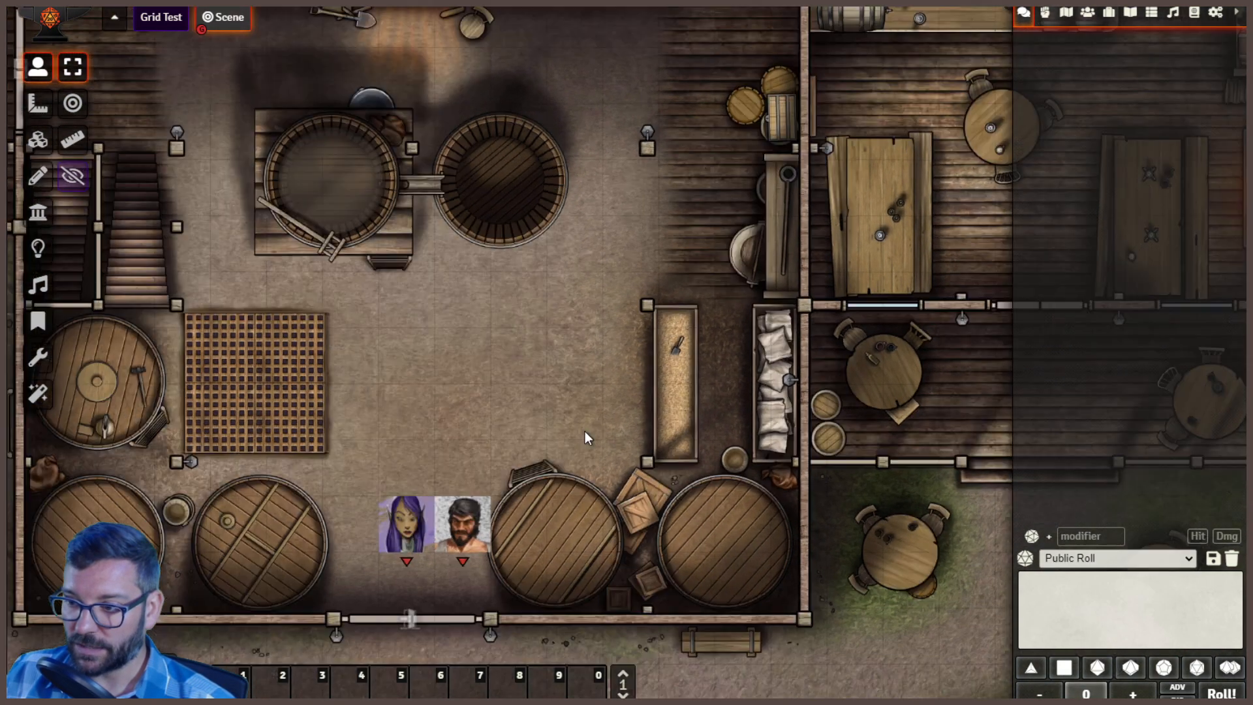
drag(585, 431, 742, 300)
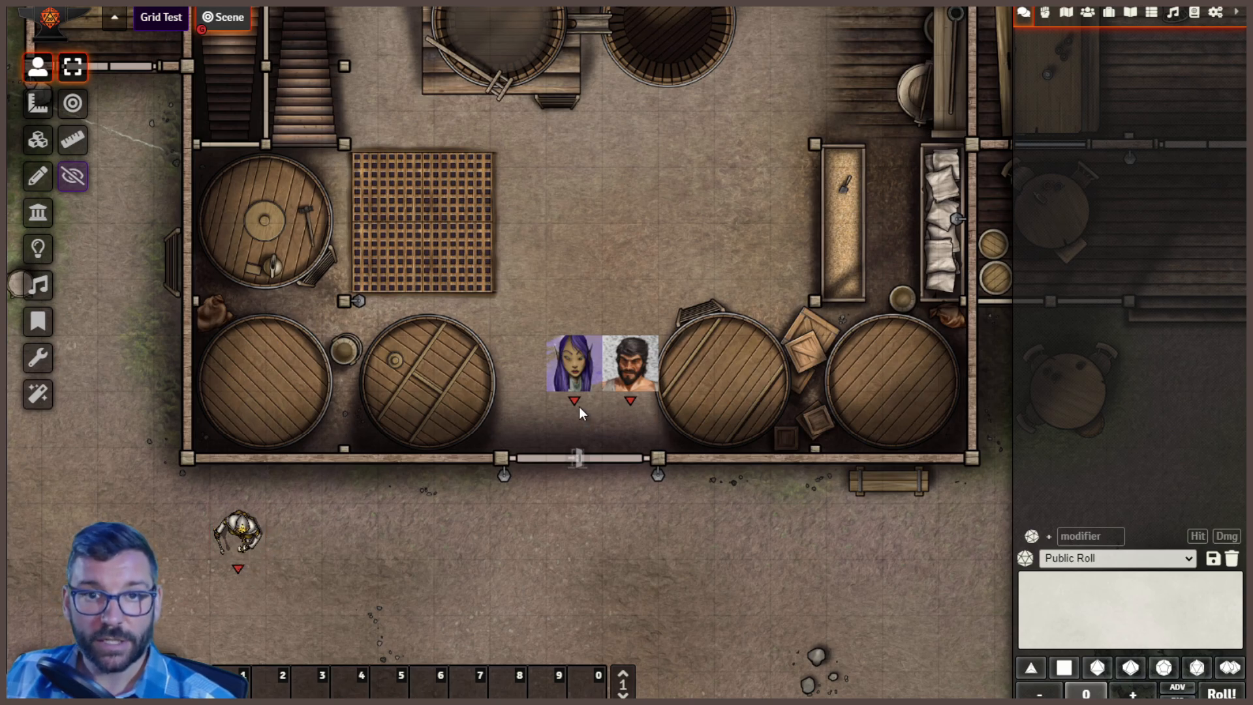
click(630, 377)
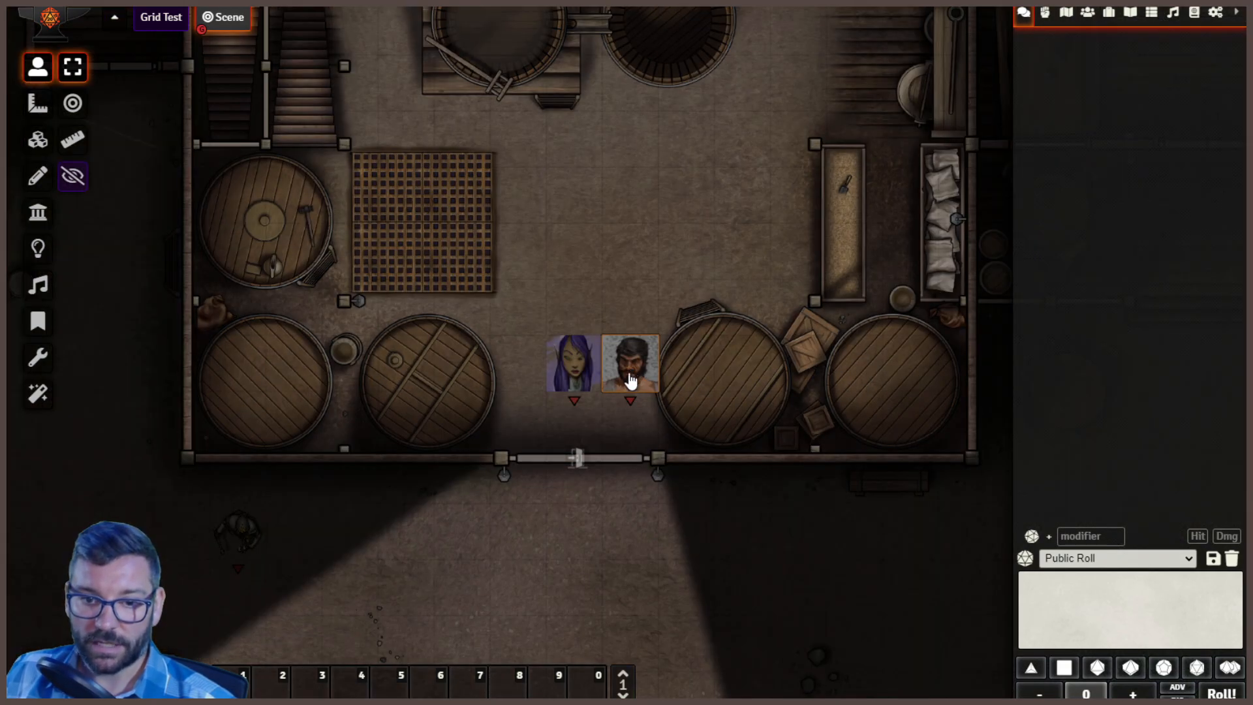
drag(631, 377, 629, 316)
drag(630, 271, 623, 214)
click(694, 237)
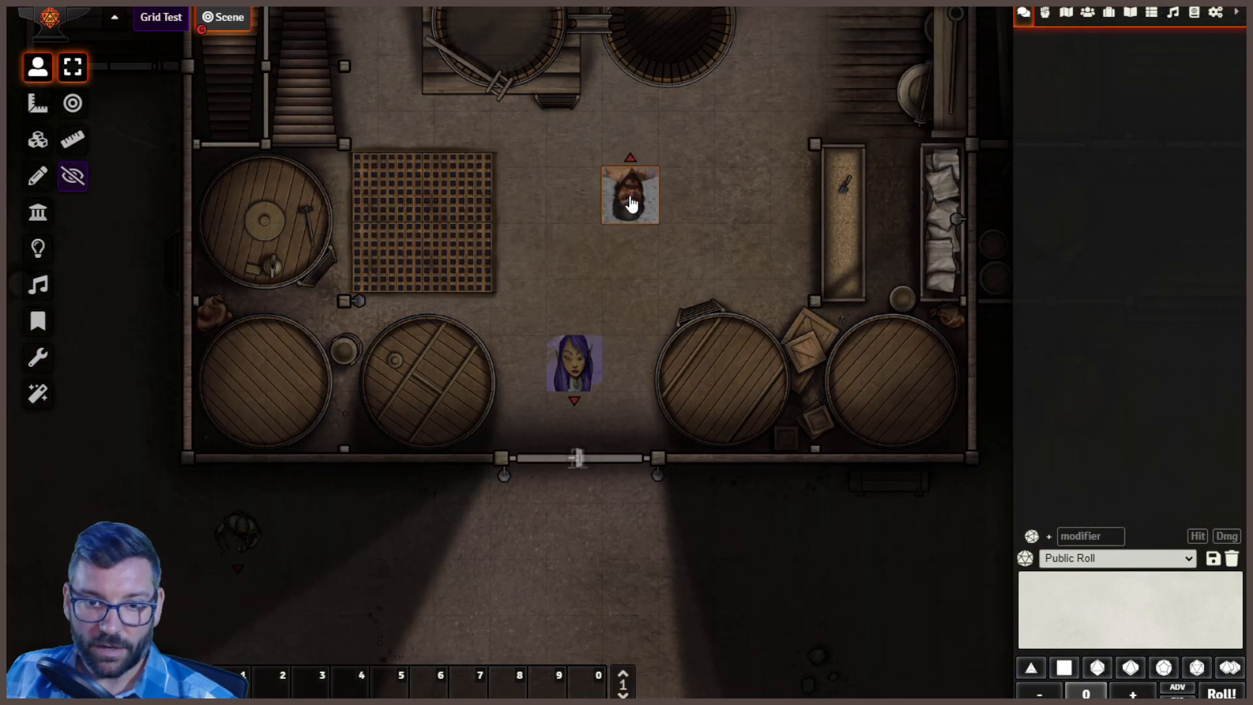
click(637, 135)
drag(615, 200, 592, 213)
click(577, 509)
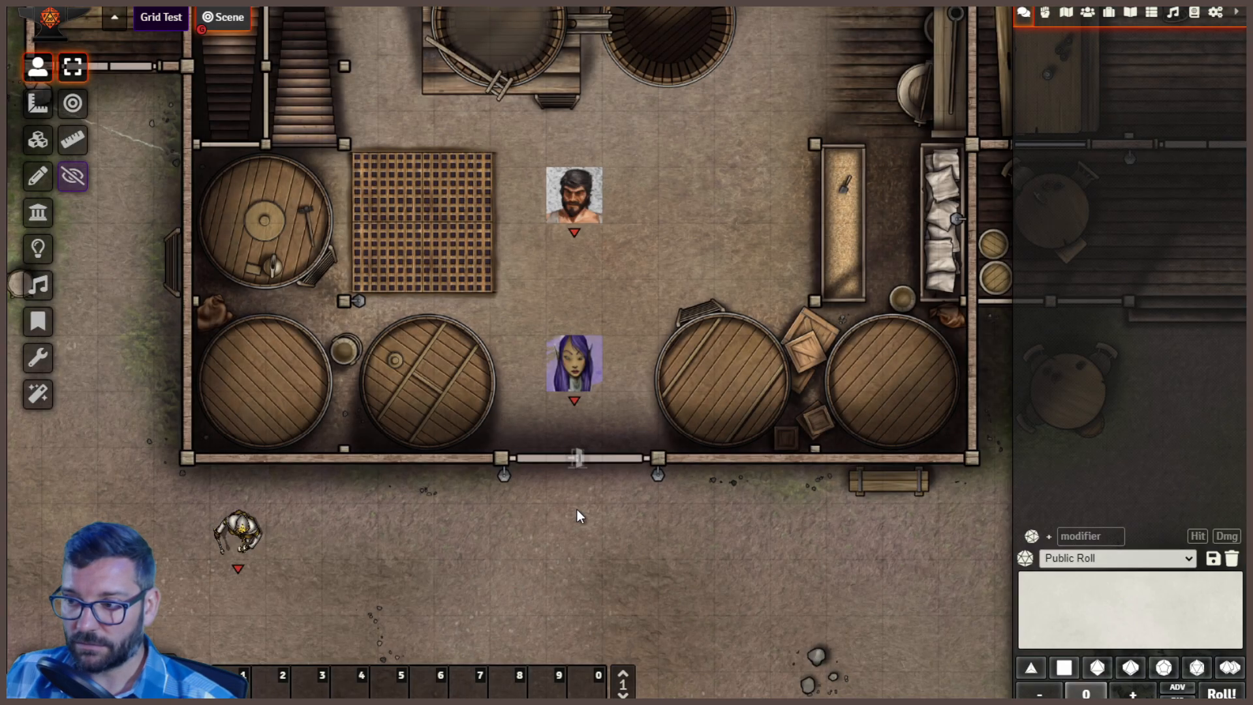
drag(240, 532, 225, 555)
click(370, 609)
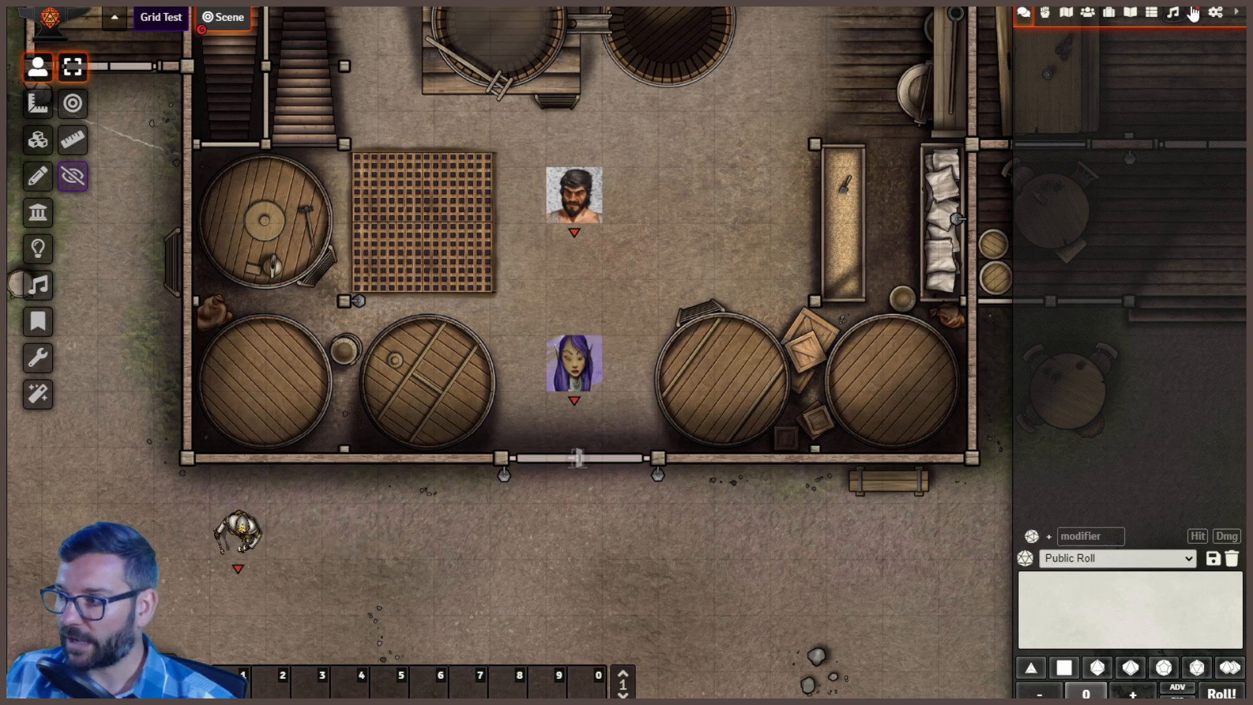
Review the About Face module settings for rotation, token indicators and indicator icon, keep the indicators on Always, and save
click(1215, 12)
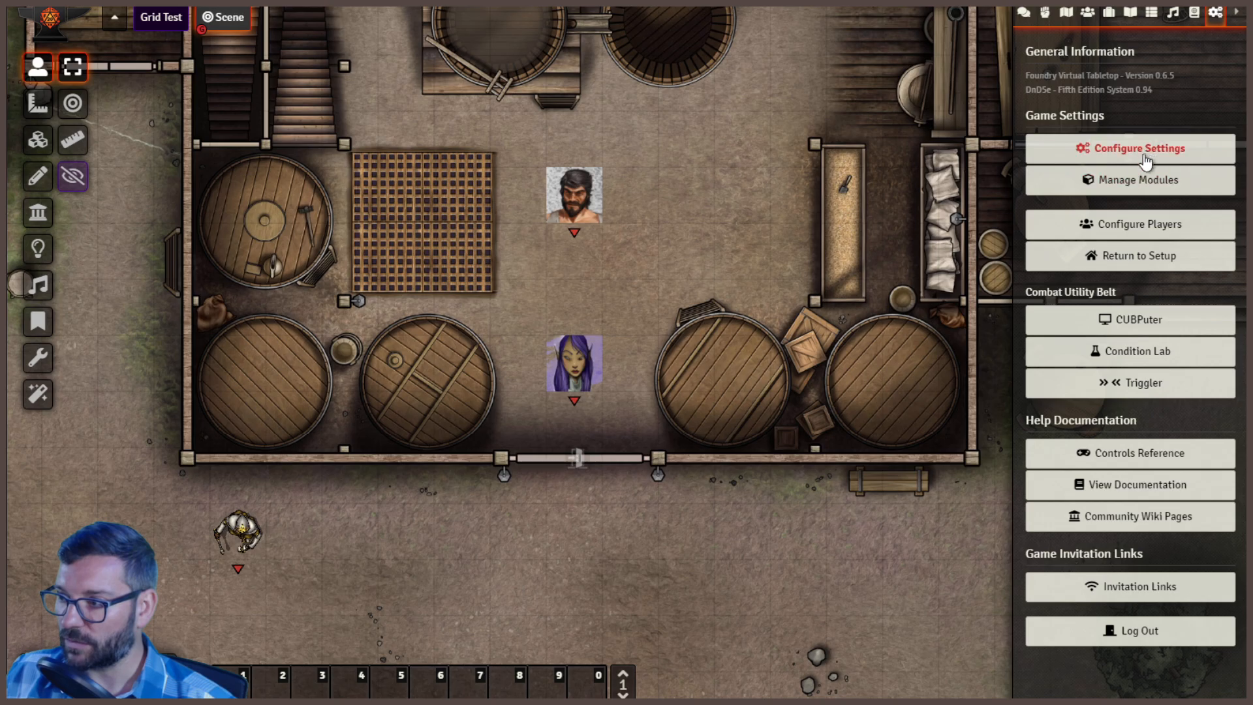
click(1138, 151)
click(771, 40)
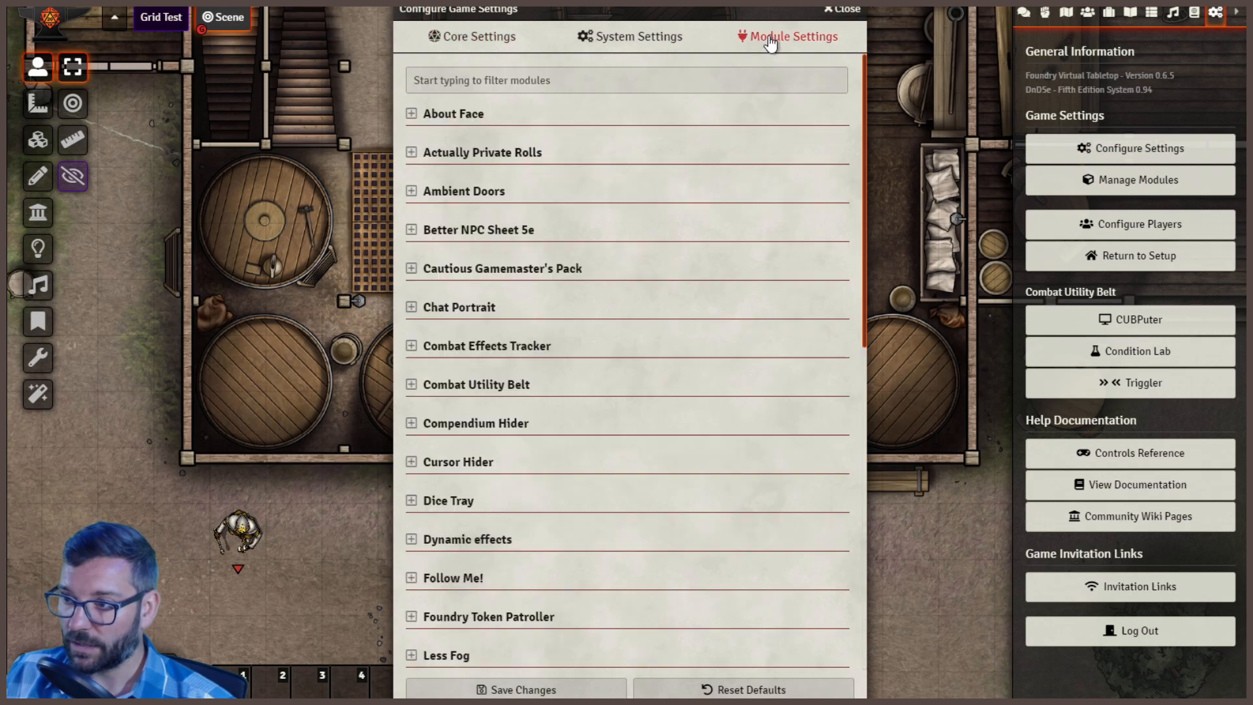
click(410, 116)
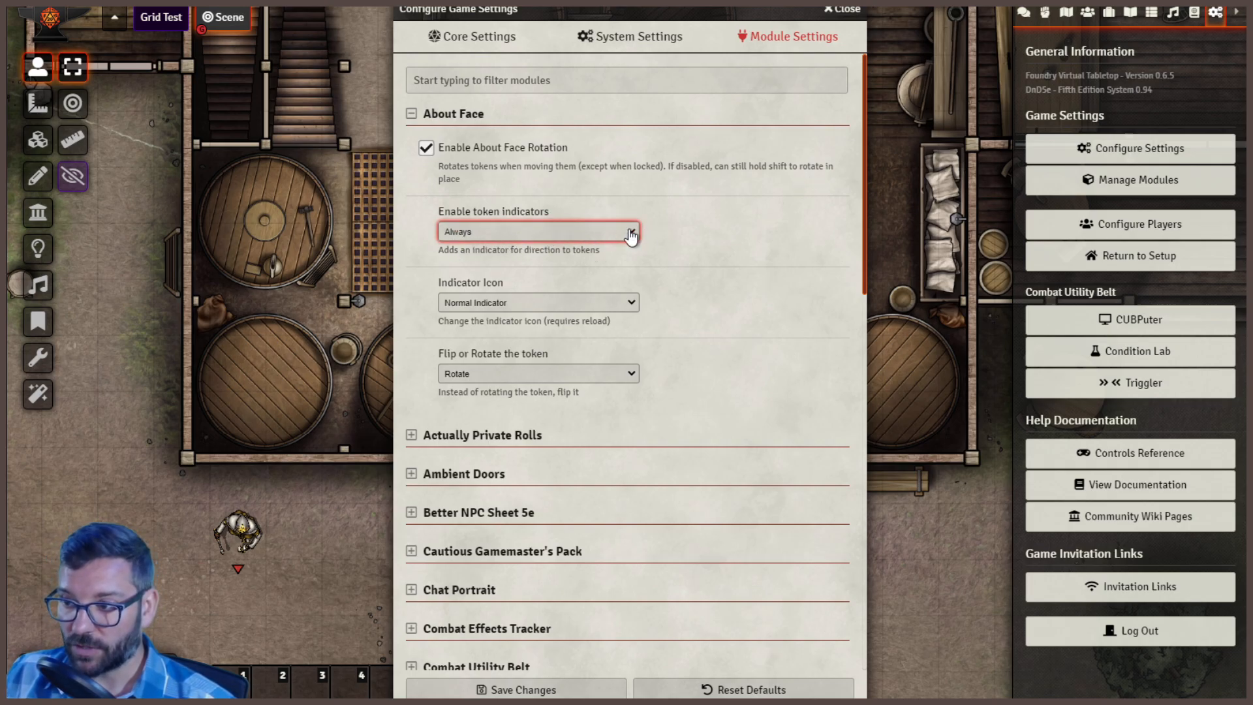
click(746, 251)
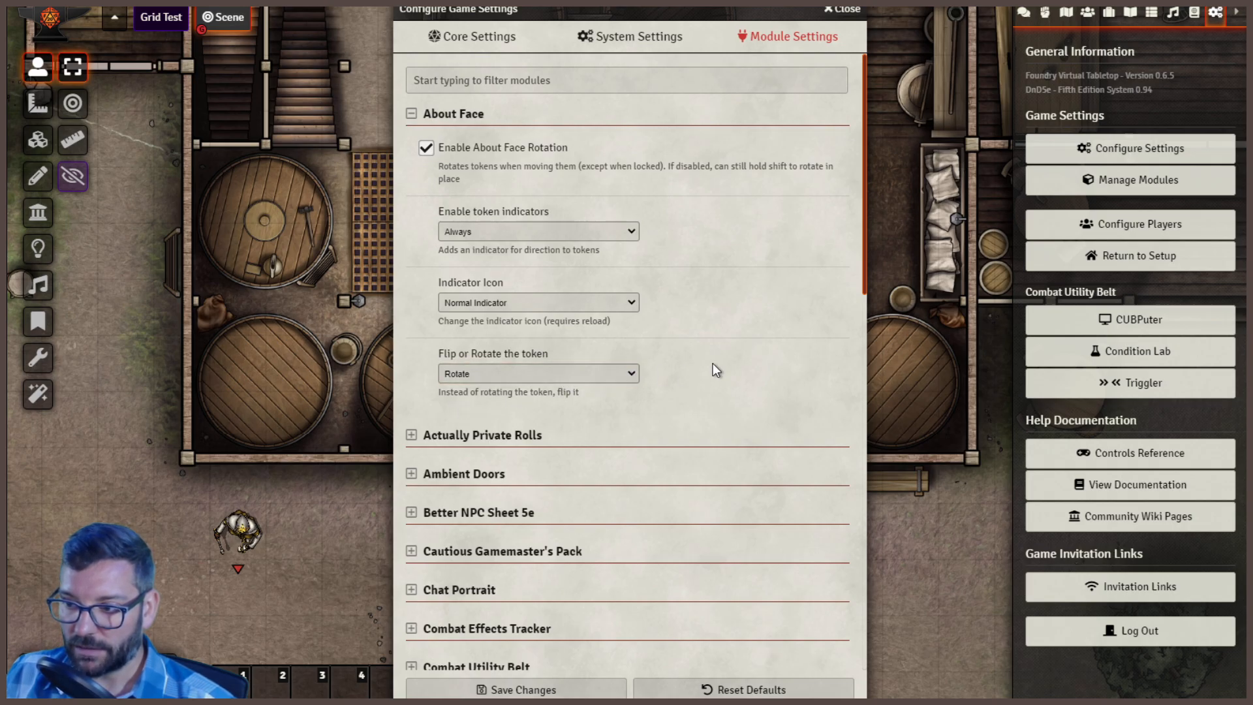
click(566, 681)
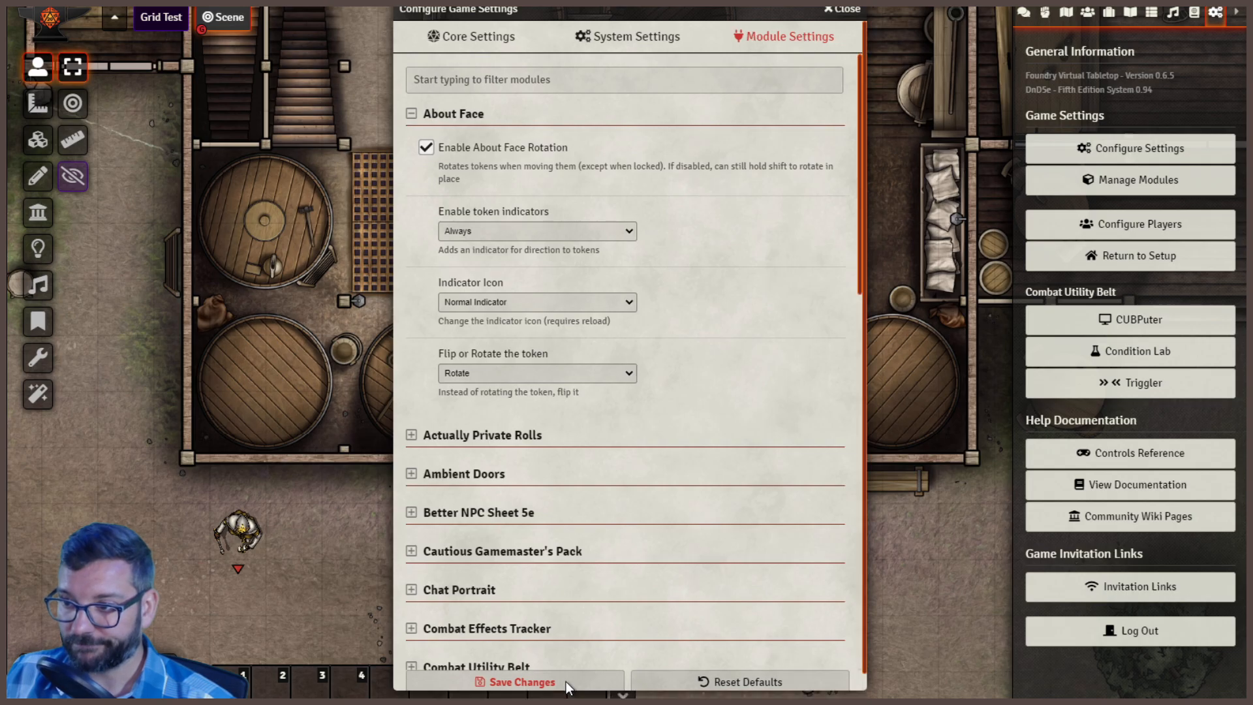
Pause the game and move the skeleton token outside the building two squares left and one square up
key(space)
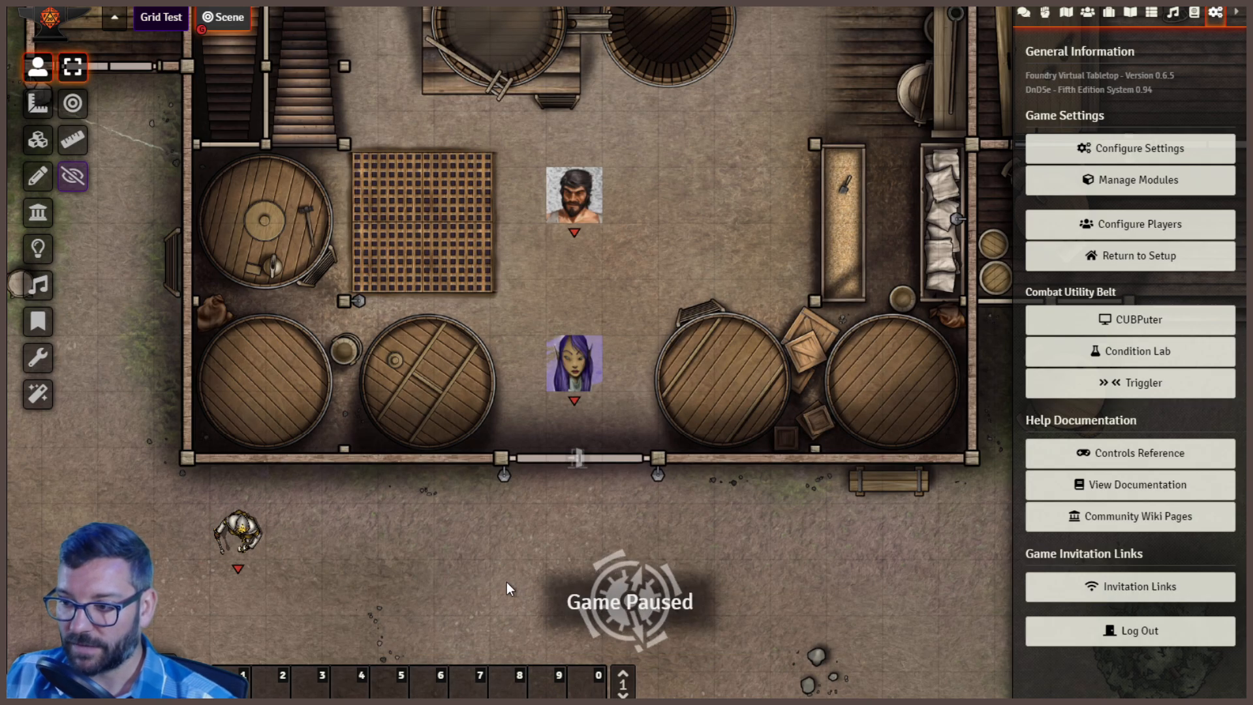
drag(238, 532, 124, 476)
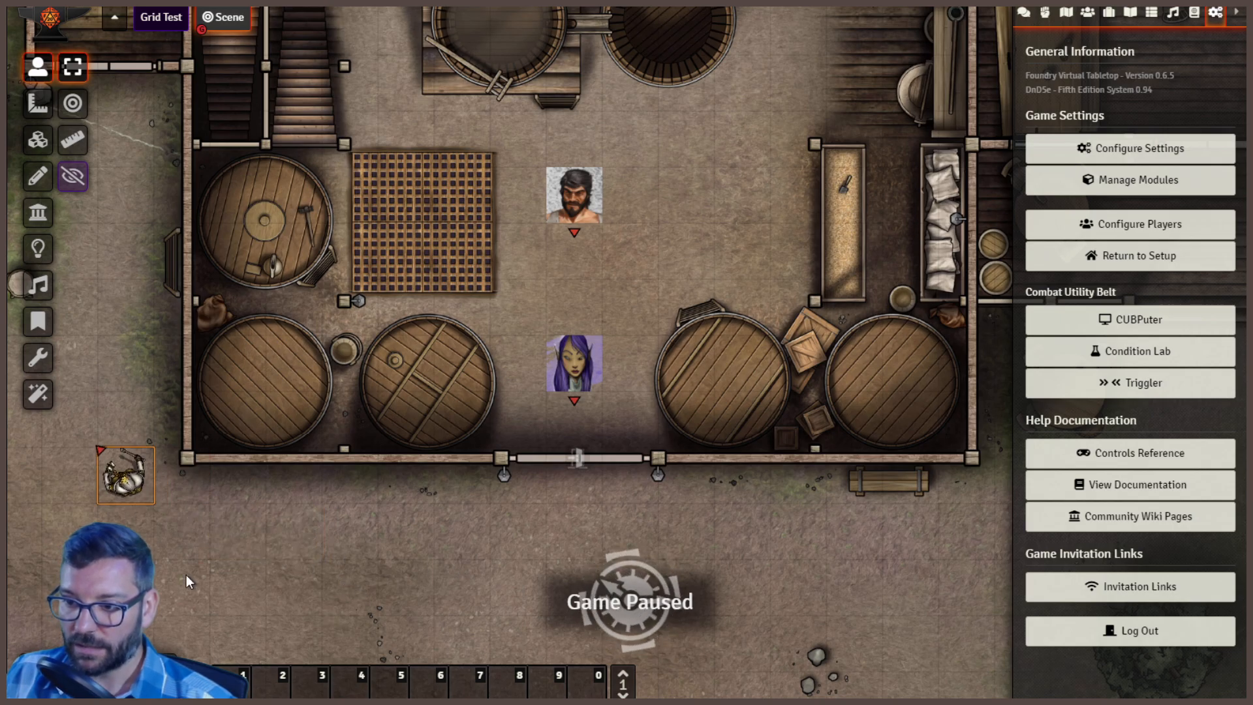
Move the purple-haired elf's token one square up toward the bearded man, leave it facing down, and deselect it
drag(589, 382, 617, 380)
drag(652, 418, 597, 323)
click(861, 509)
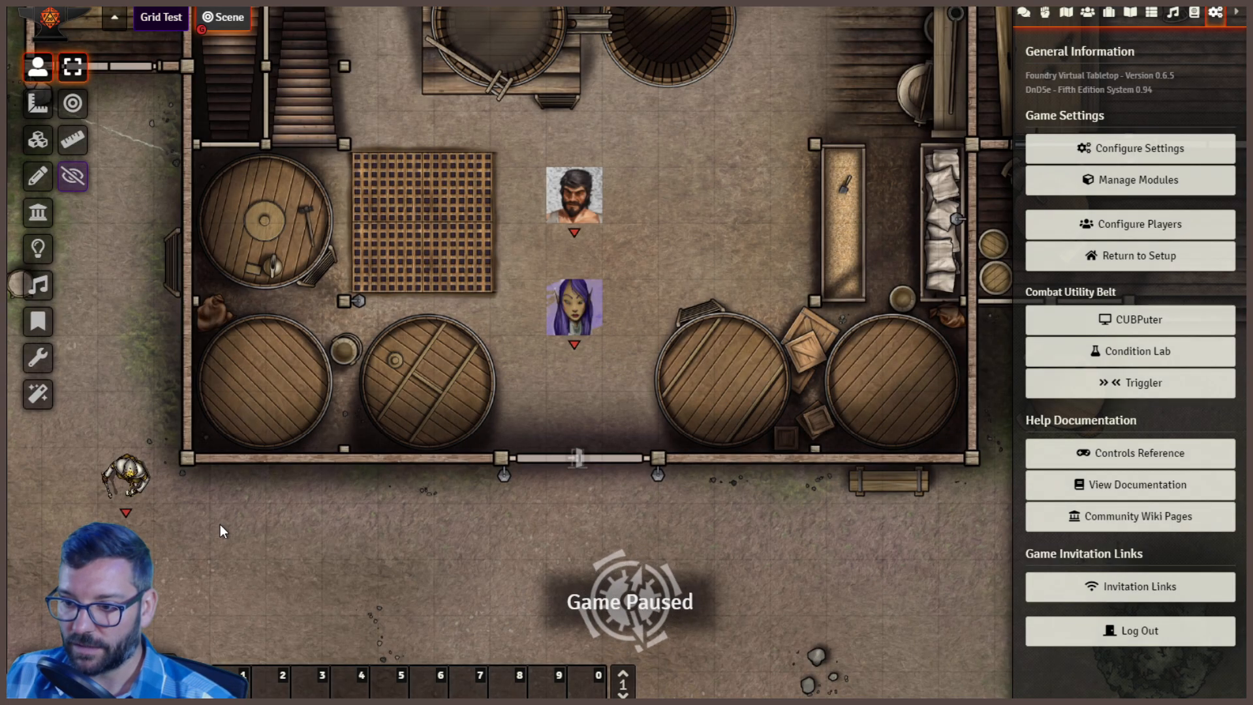
Move the skeleton token outside the building five squares right and two squares down, leave it facing down, and deselect everything
drag(126, 477, 406, 588)
mouse_move(574, 313)
mouse_down()
mouse_move(590, 369)
mouse_move(638, 384)
mouse_move(638, 324)
mouse_move(616, 313)
mouse_move(539, 366)
mouse_move(581, 418)
mouse_move(585, 307)
mouse_up()
click(752, 506)
click(749, 419)
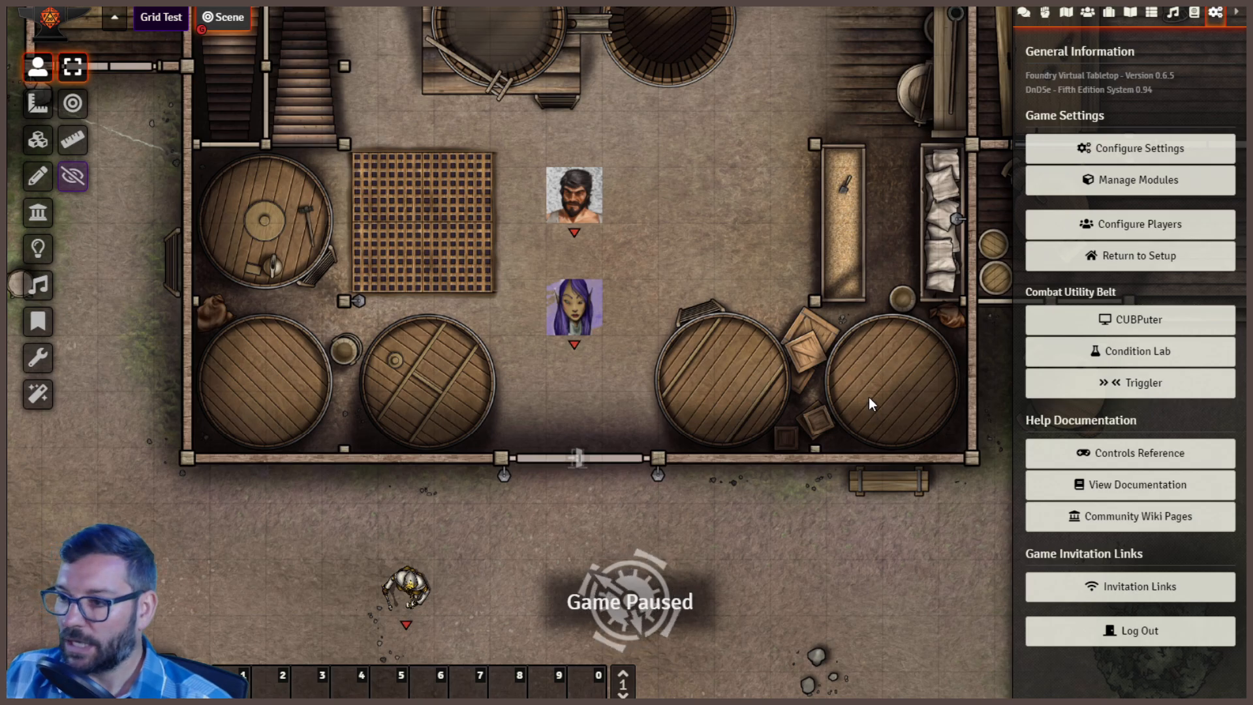
Move the bearded man's token one square down so it stands directly above the elf, and select both tokens
drag(593, 202, 678, 371)
click(659, 209)
drag(504, 168, 660, 372)
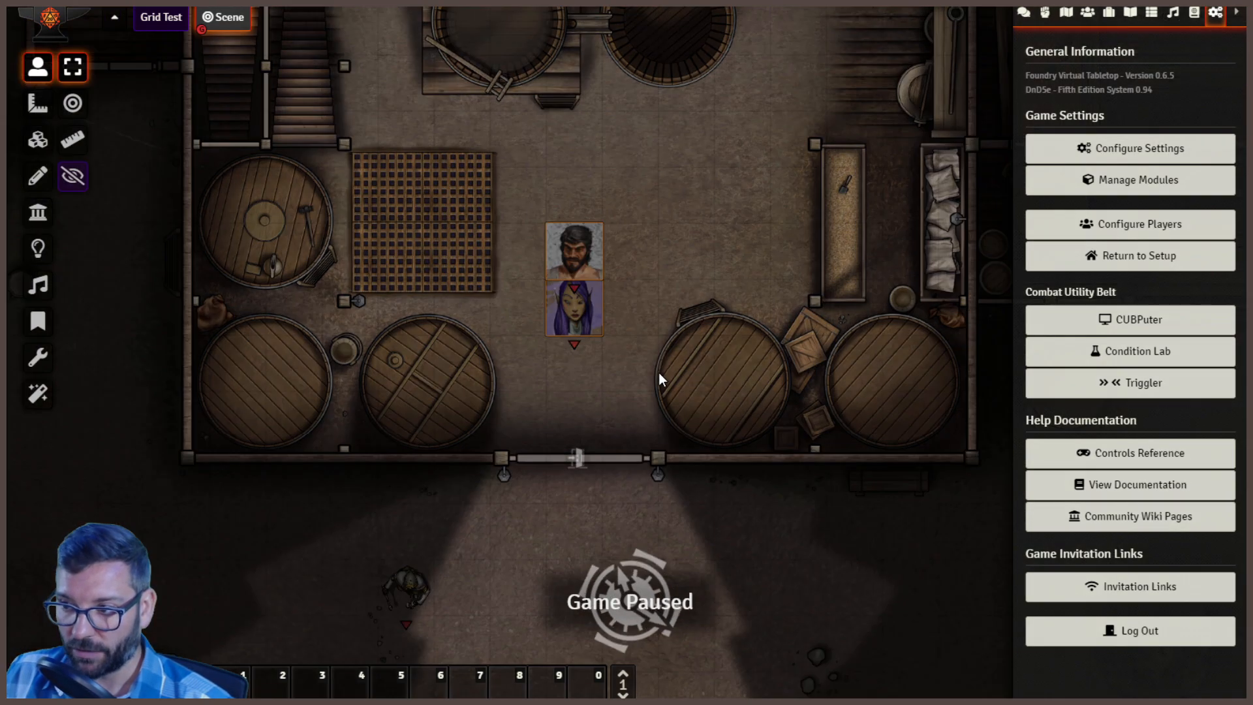
Open the Patrol Menu Options from the bearded man's token and close them without changes
right_click(584, 264)
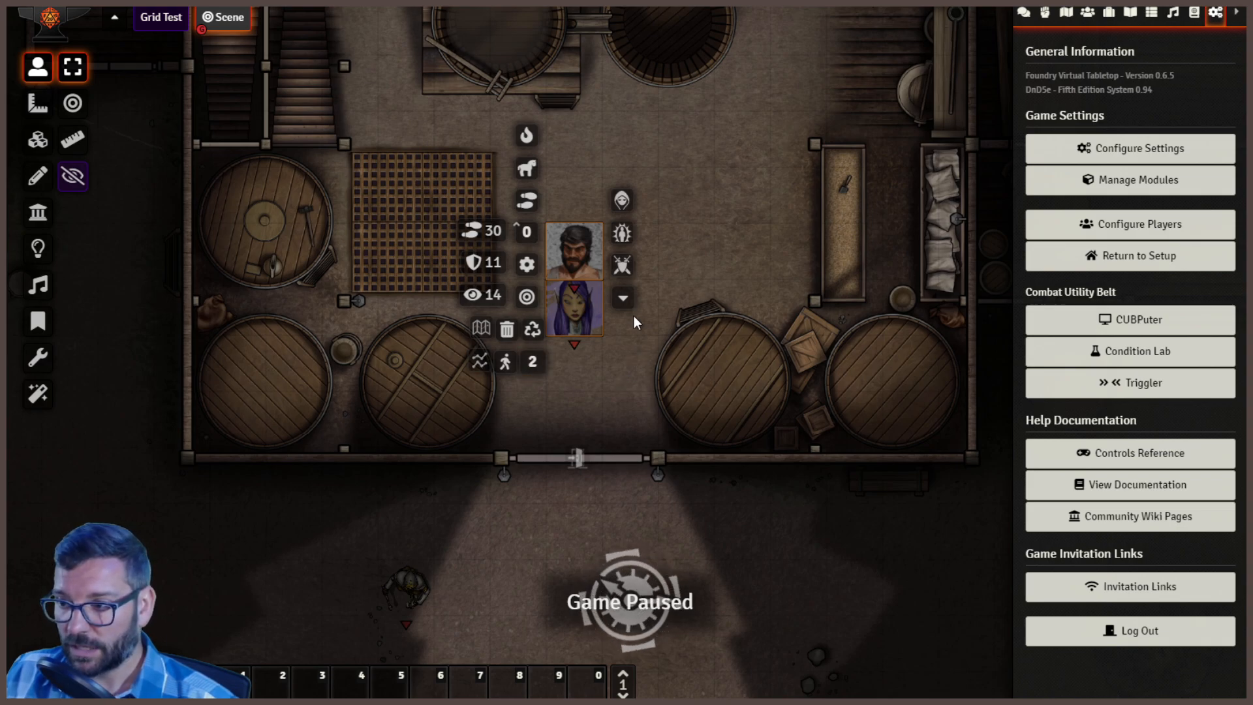
click(626, 299)
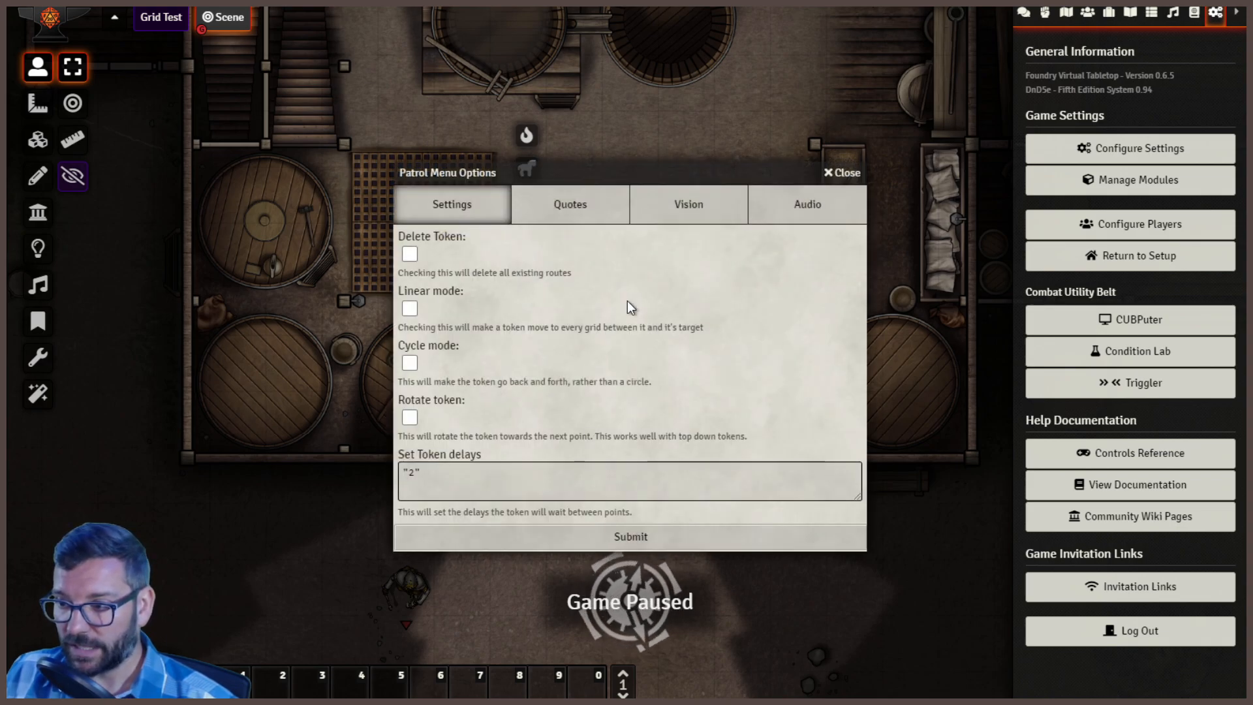
click(836, 176)
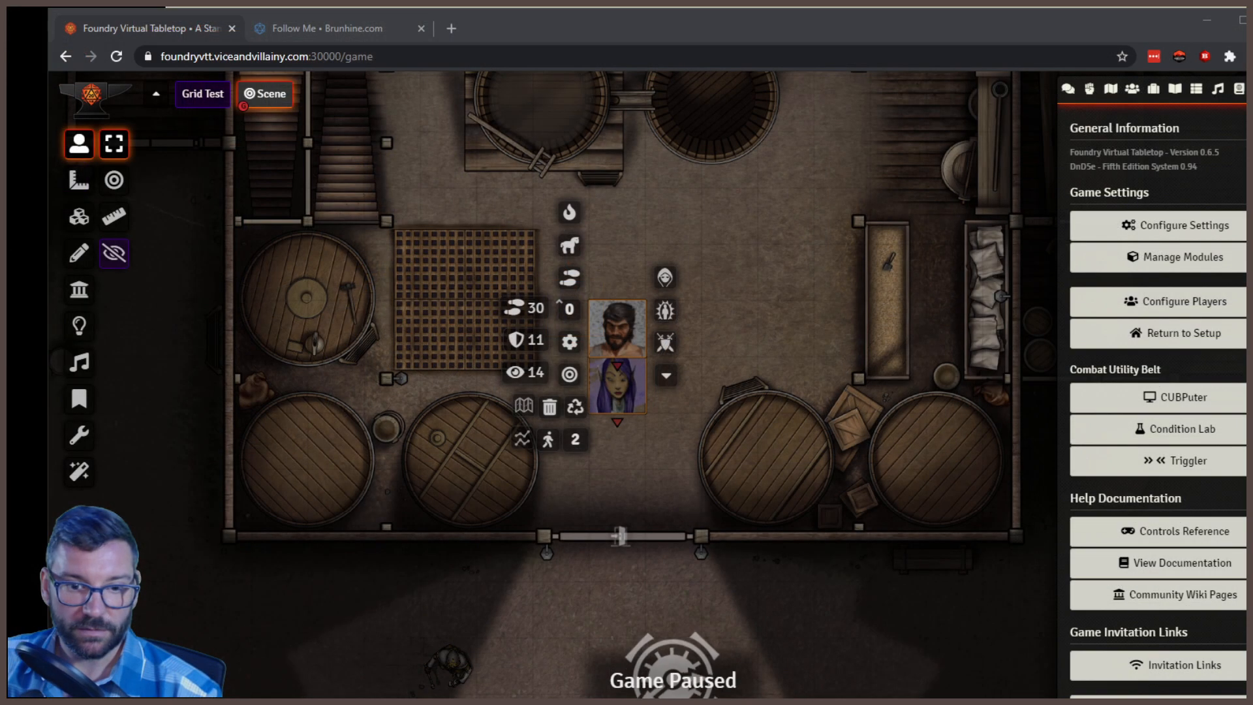
Select both character tokens, use Follow Me to make the purple-haired elf follow the bearded man, and deselect them
double_click(524, 28)
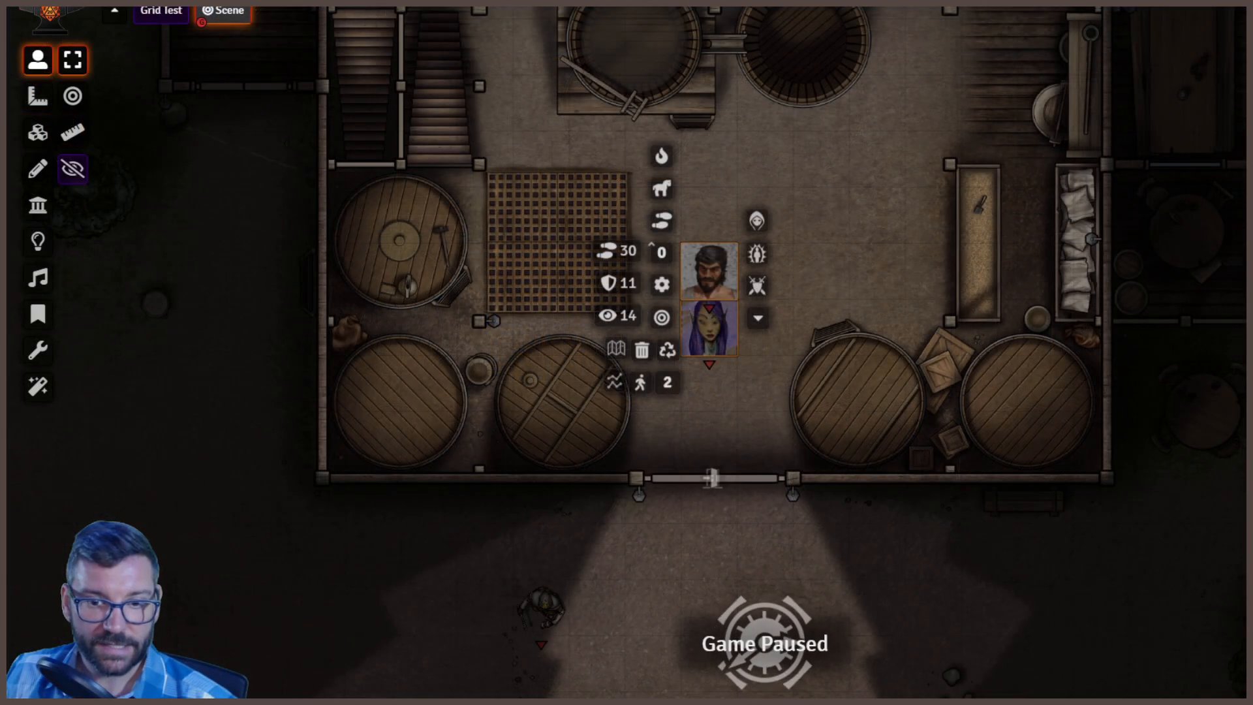
click(820, 342)
drag(824, 272, 816, 319)
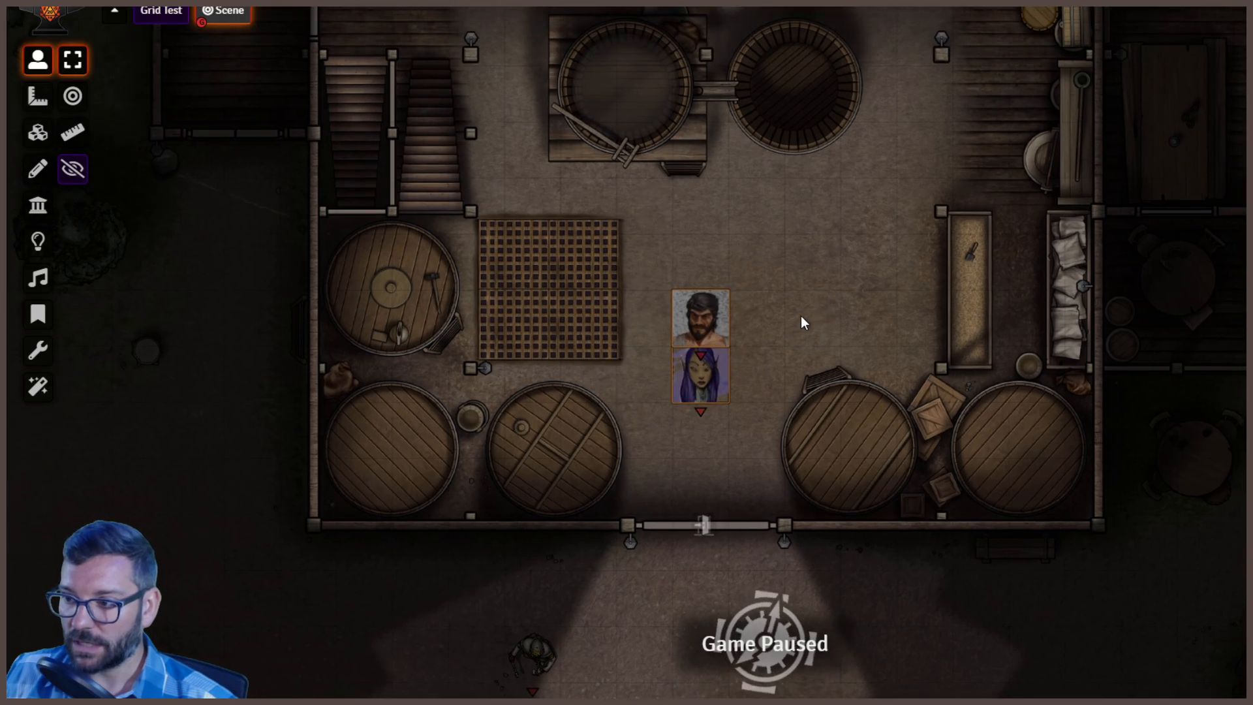
key(Escape)
drag(798, 434, 585, 229)
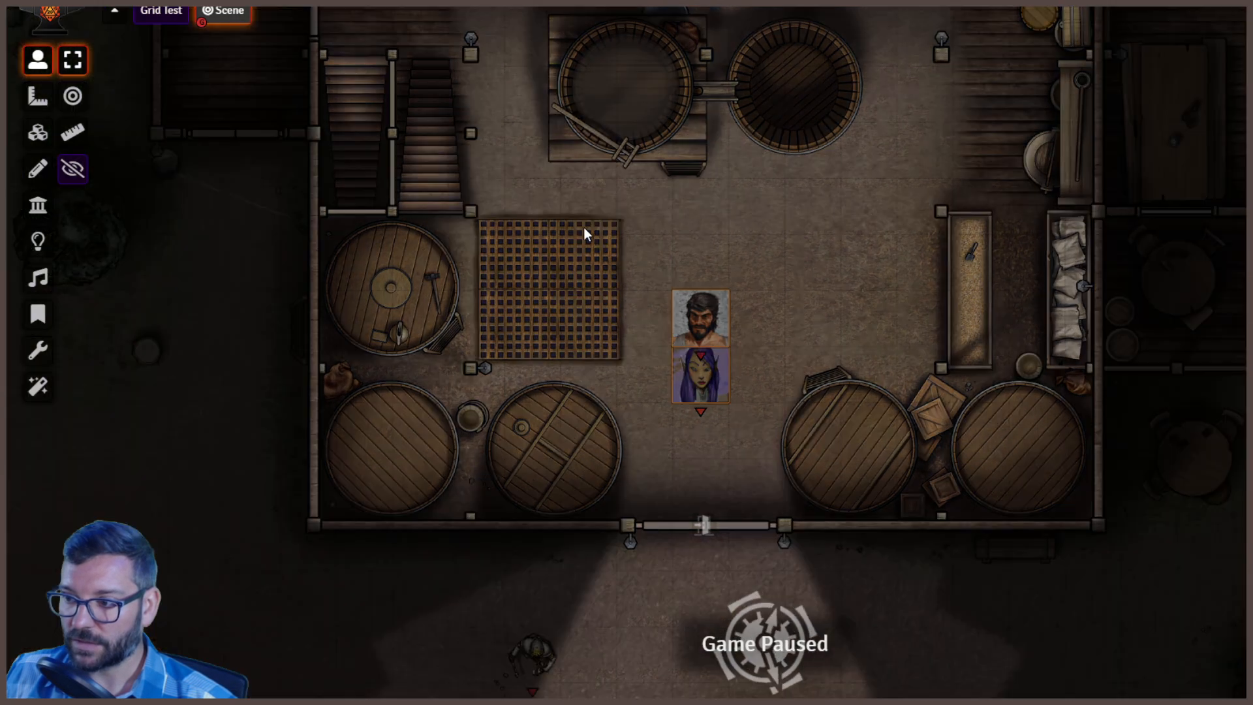
right_click(702, 329)
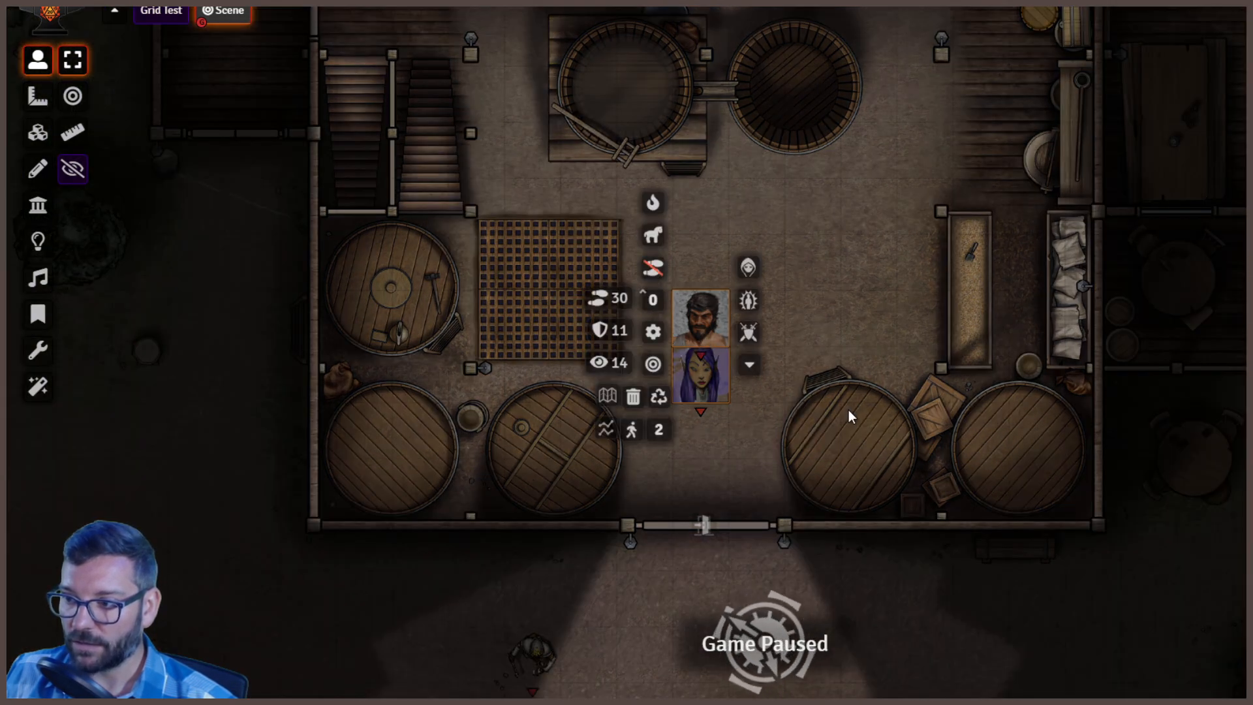
key(Escape)
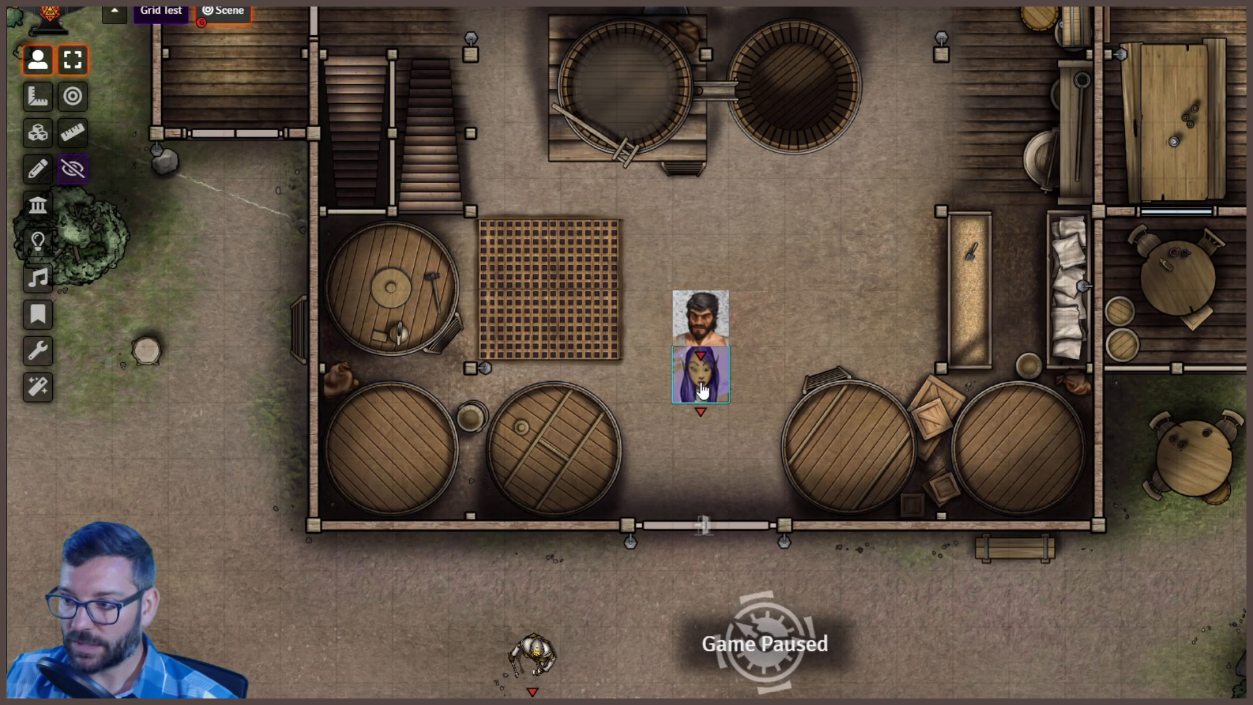
Lead the following elf by moving the bearded man outside west of the building, to its southeast corner, and back inside beside the floor grate
drag(708, 319, 798, 261)
drag(820, 301, 177, 444)
click(192, 559)
drag(189, 496, 1102, 621)
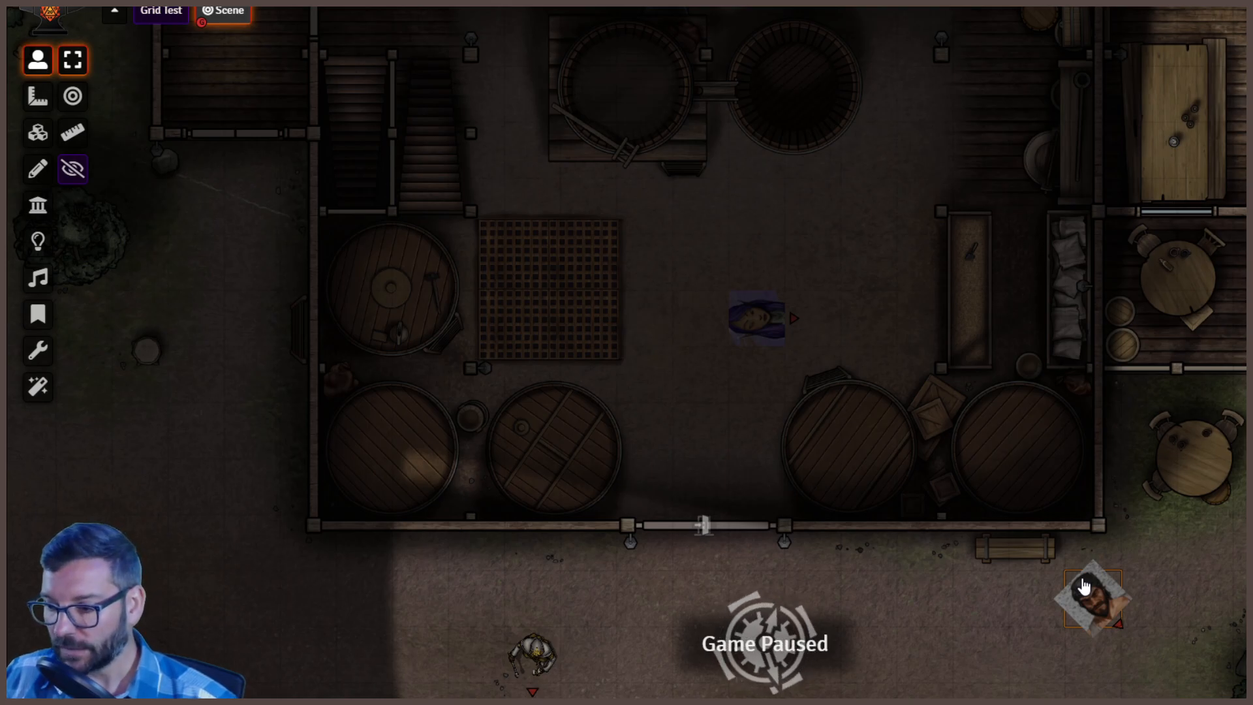
drag(1083, 587, 655, 378)
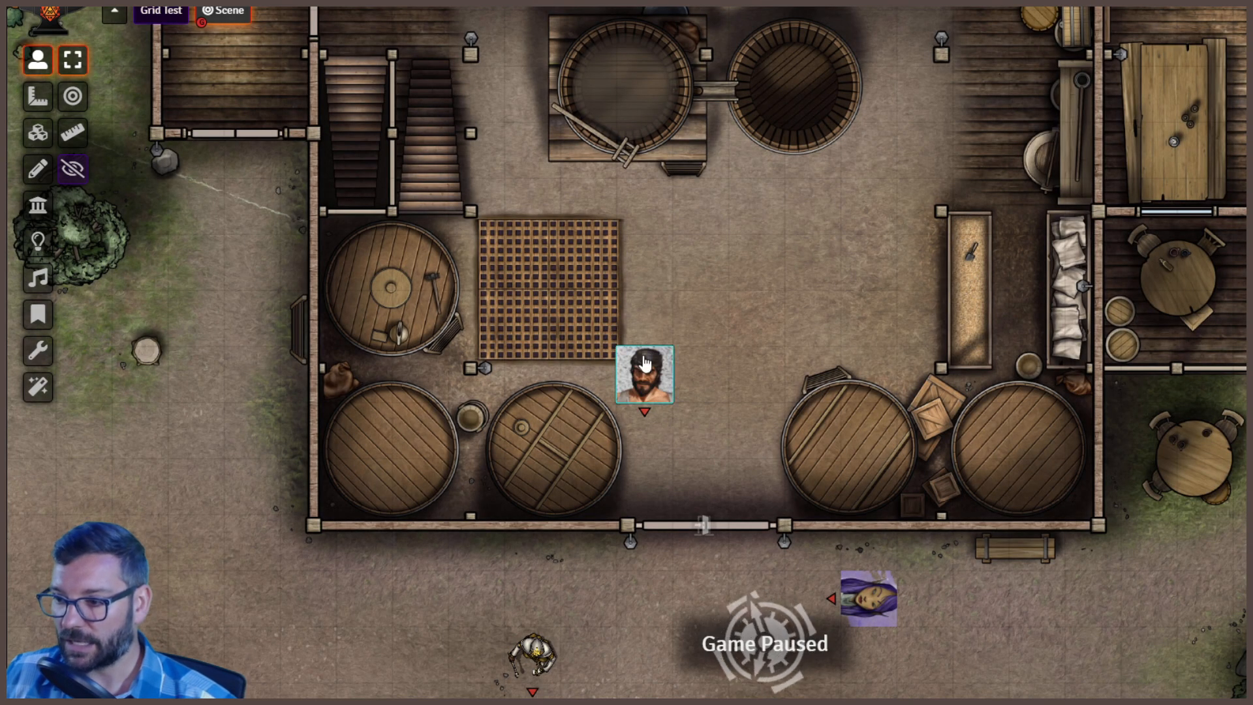
Turn off following from the bearded man's token and move the elf back inside, three squares to his right
right_click(642, 374)
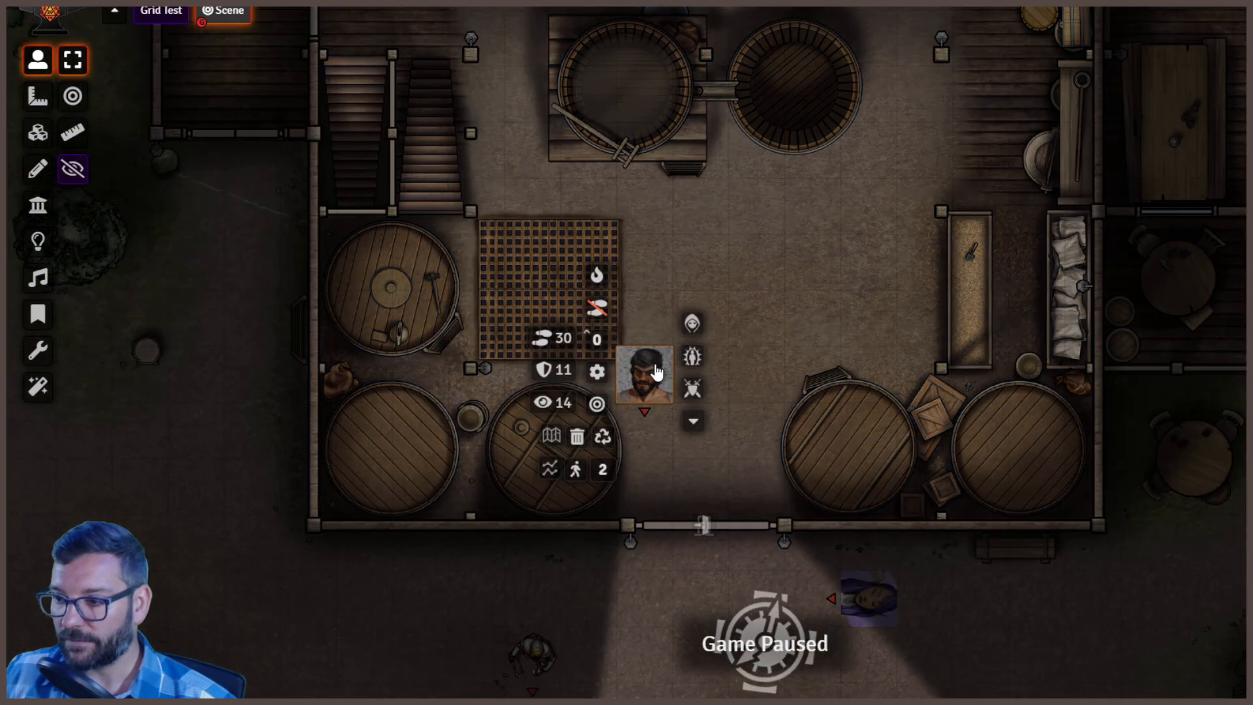
click(604, 314)
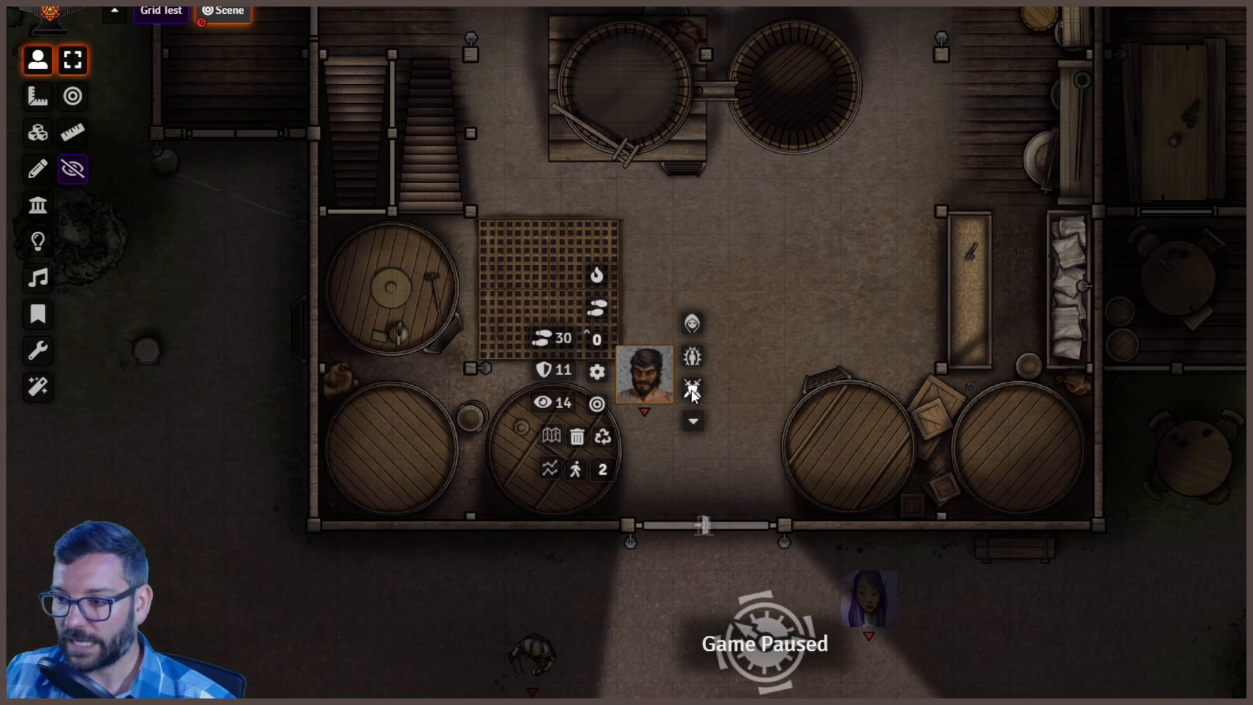
click(766, 278)
click(882, 632)
drag(871, 599, 830, 383)
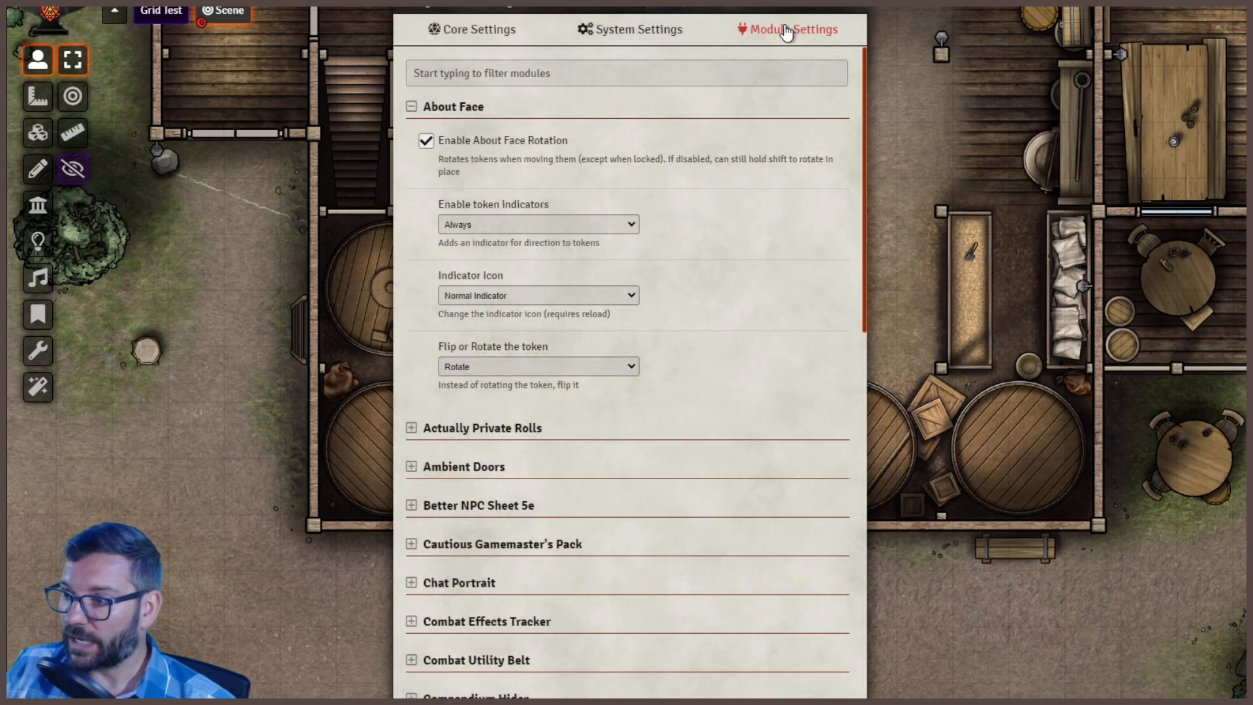
Filter the module settings for "foll", review the Follow Me! HUD Column and HUD Top/Bottom options, and close the settings
click(521, 68)
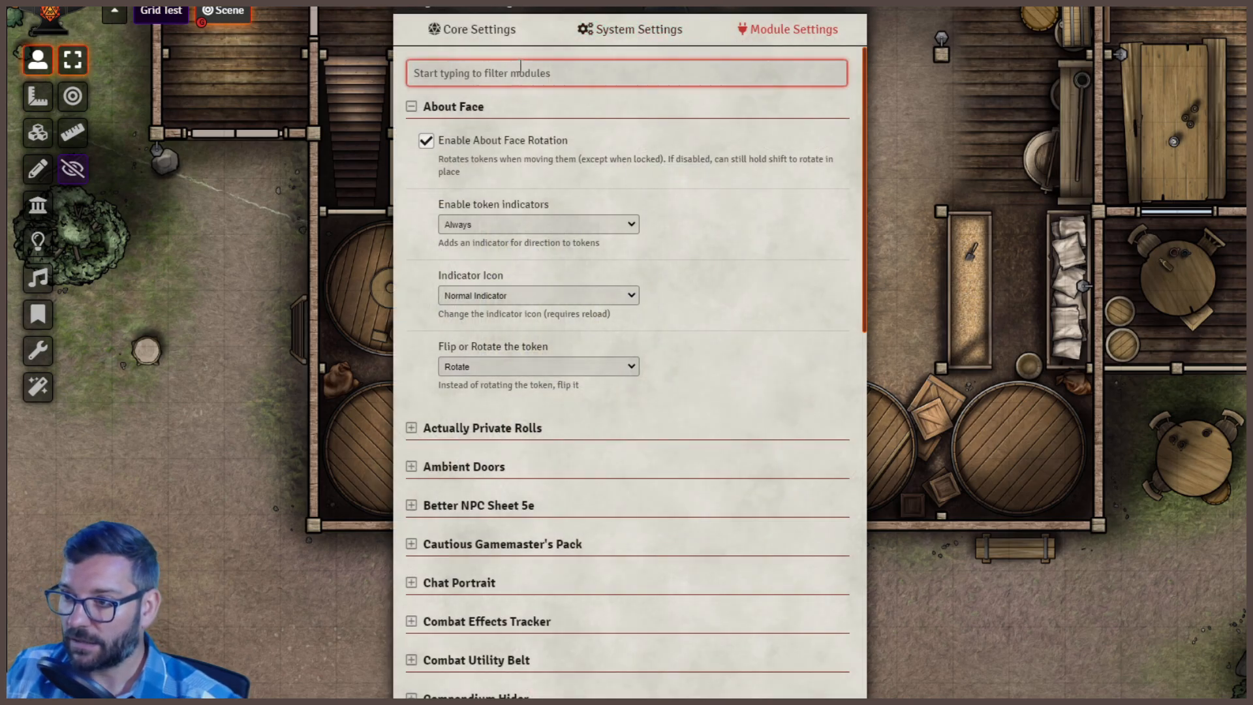
text(foll)
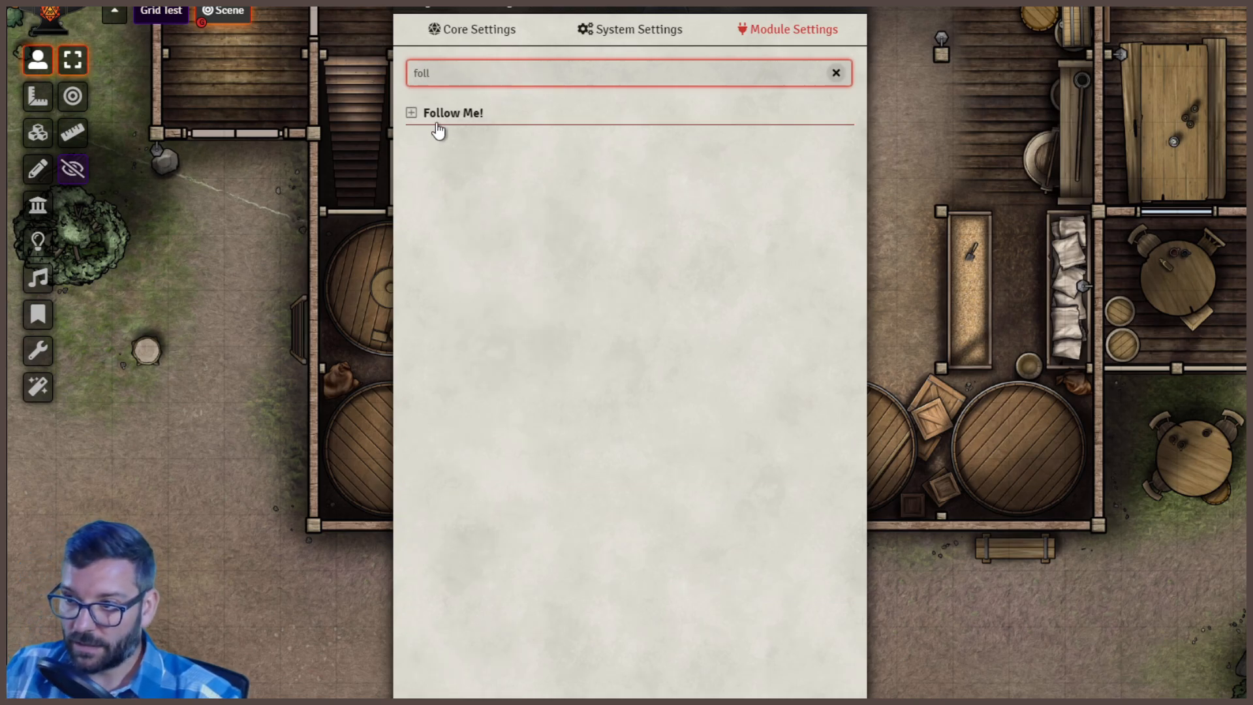
click(437, 124)
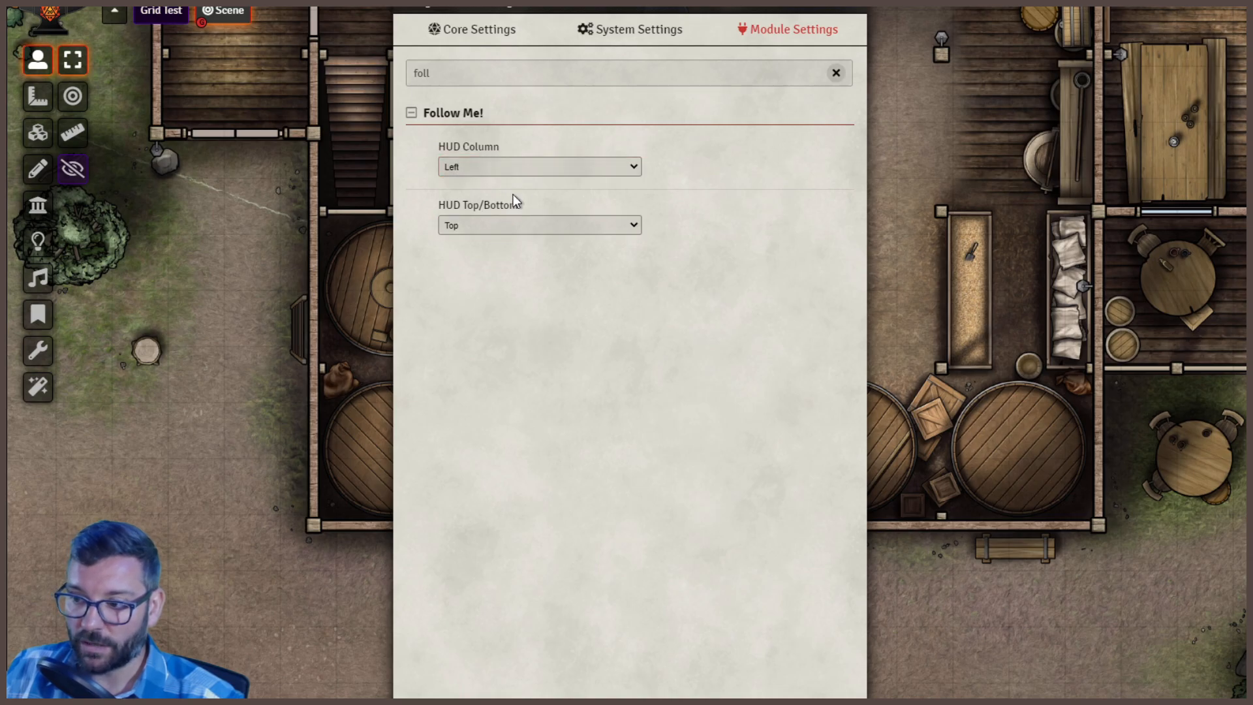
click(839, 9)
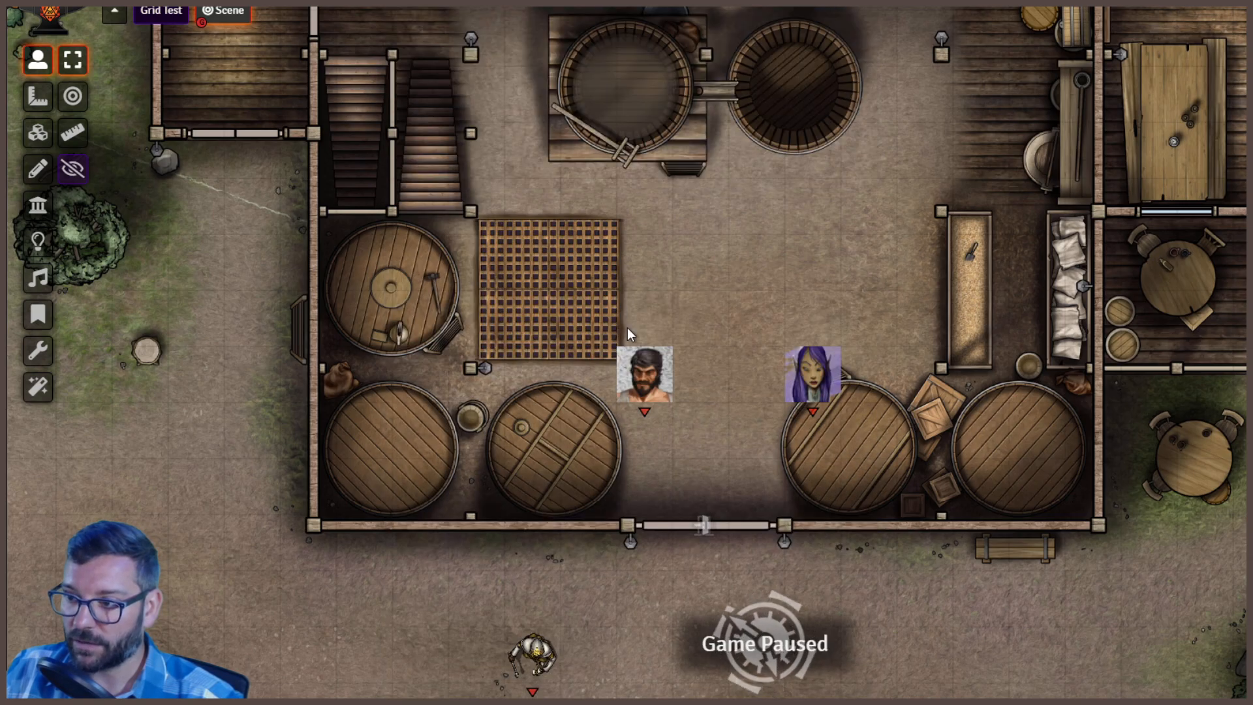
Check the bearded man's token controls while he alone is selected, and move the elf two squares left beside him
right_click(640, 364)
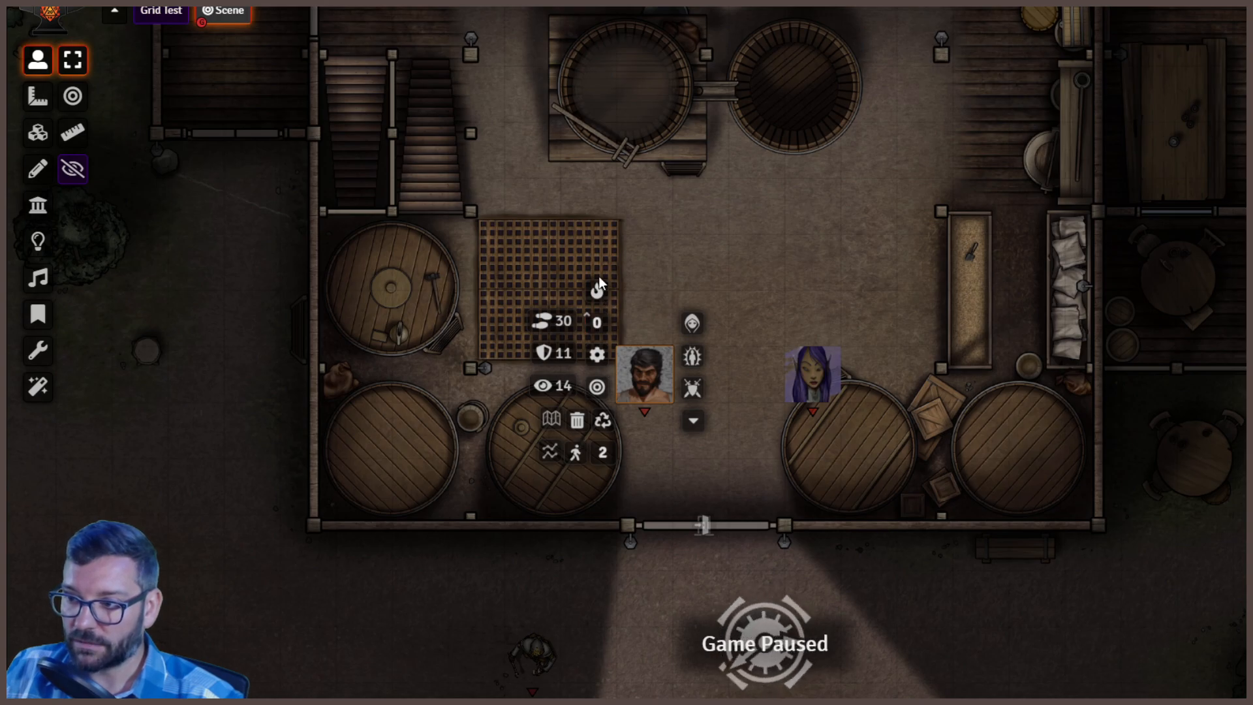
click(745, 379)
drag(816, 367, 706, 371)
click(780, 432)
With both character tokens selected, examine the follow and mount options on the bearded man's token
drag(575, 328, 742, 422)
right_click(653, 381)
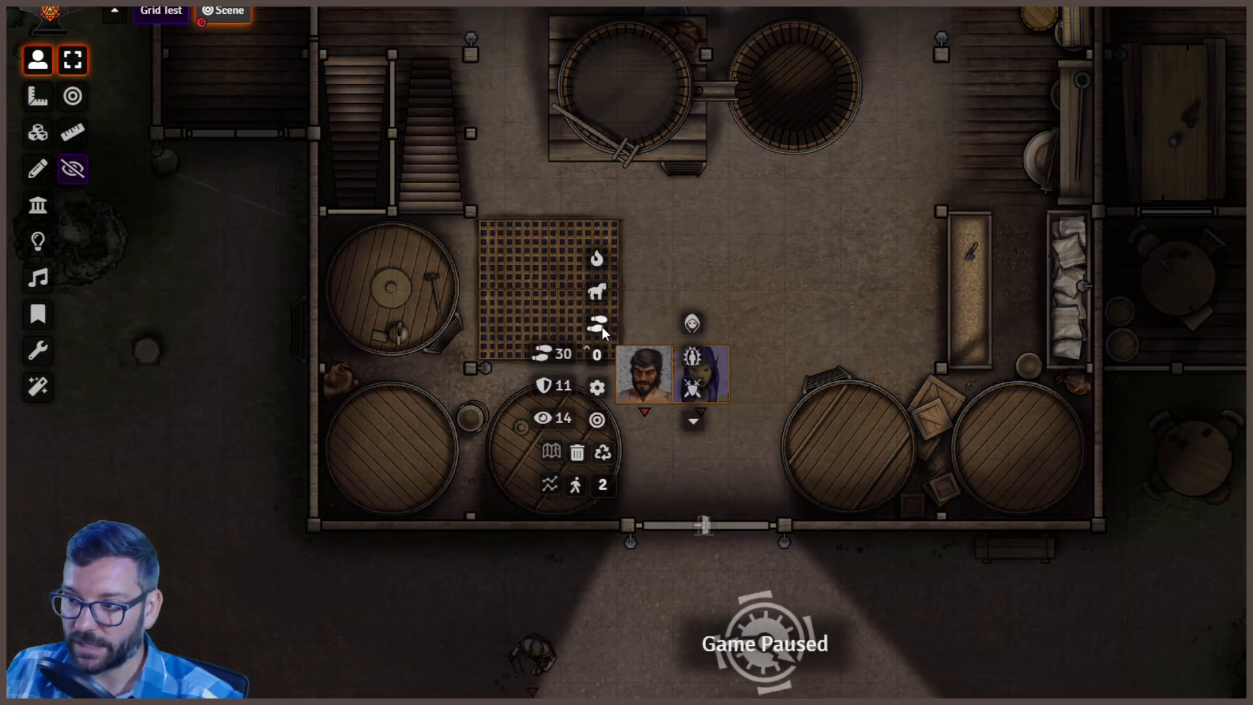
click(835, 252)
drag(548, 279, 807, 428)
right_click(653, 372)
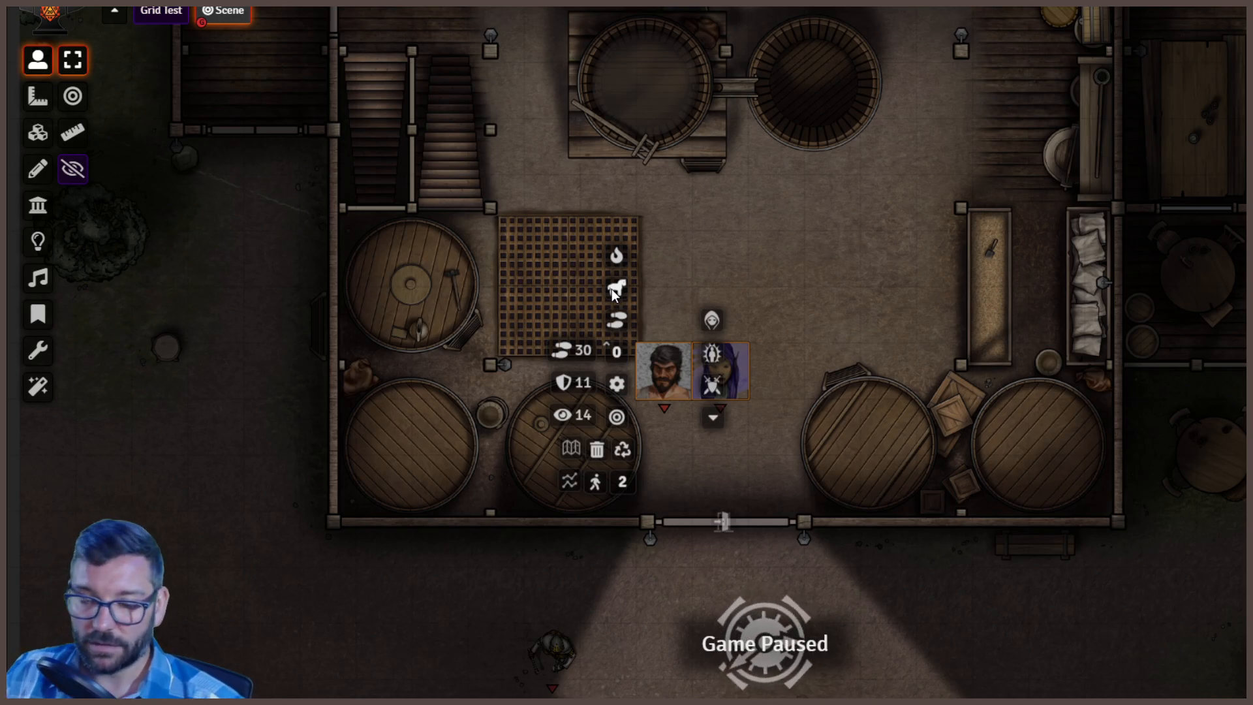
click(724, 230)
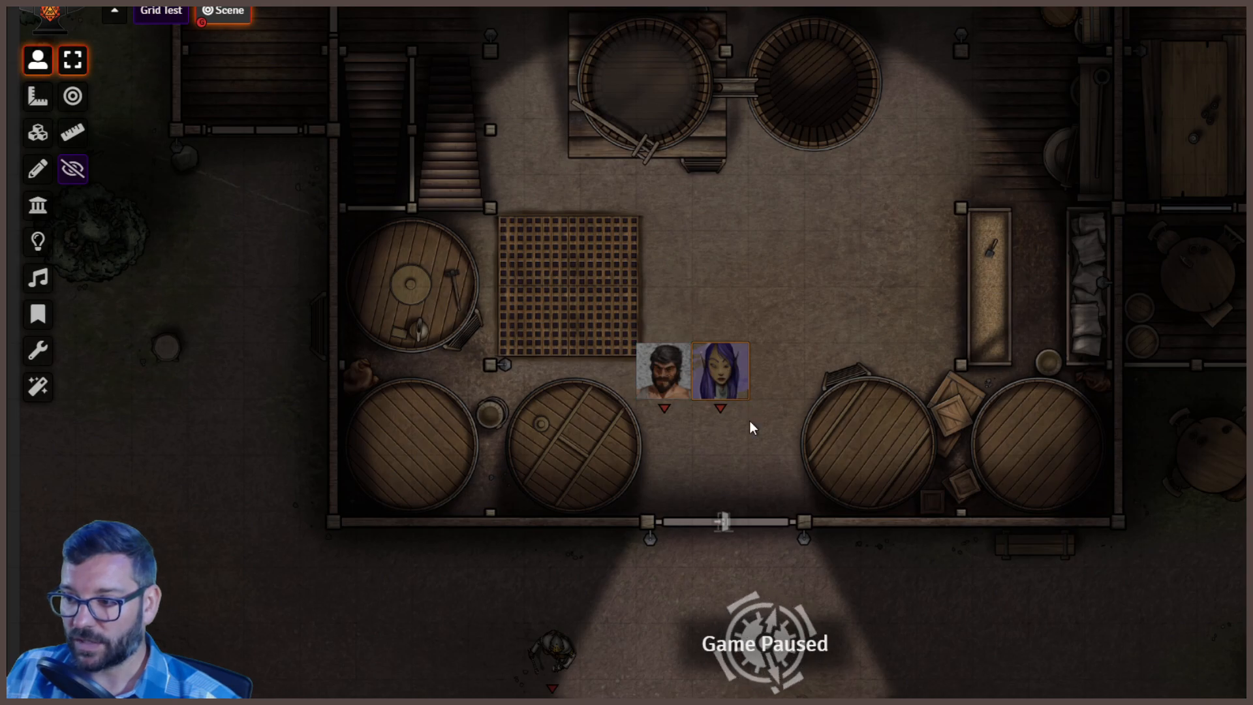
click(775, 451)
drag(831, 457, 620, 291)
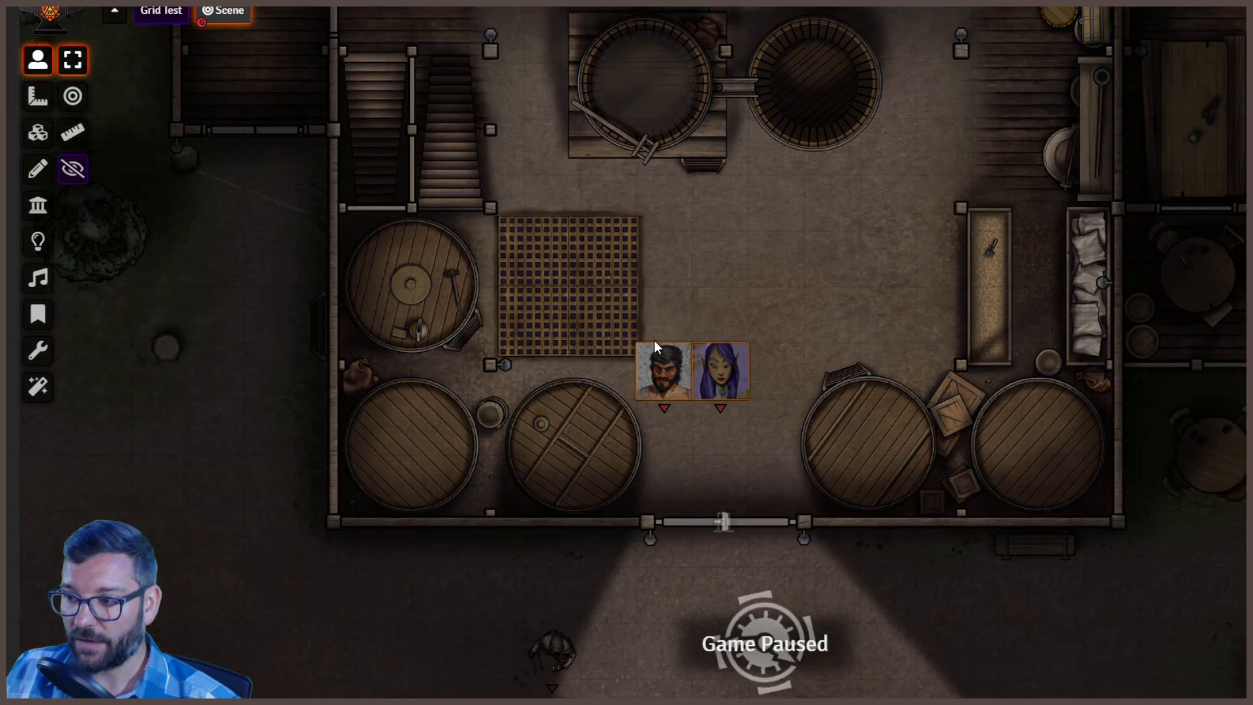
right_click(658, 384)
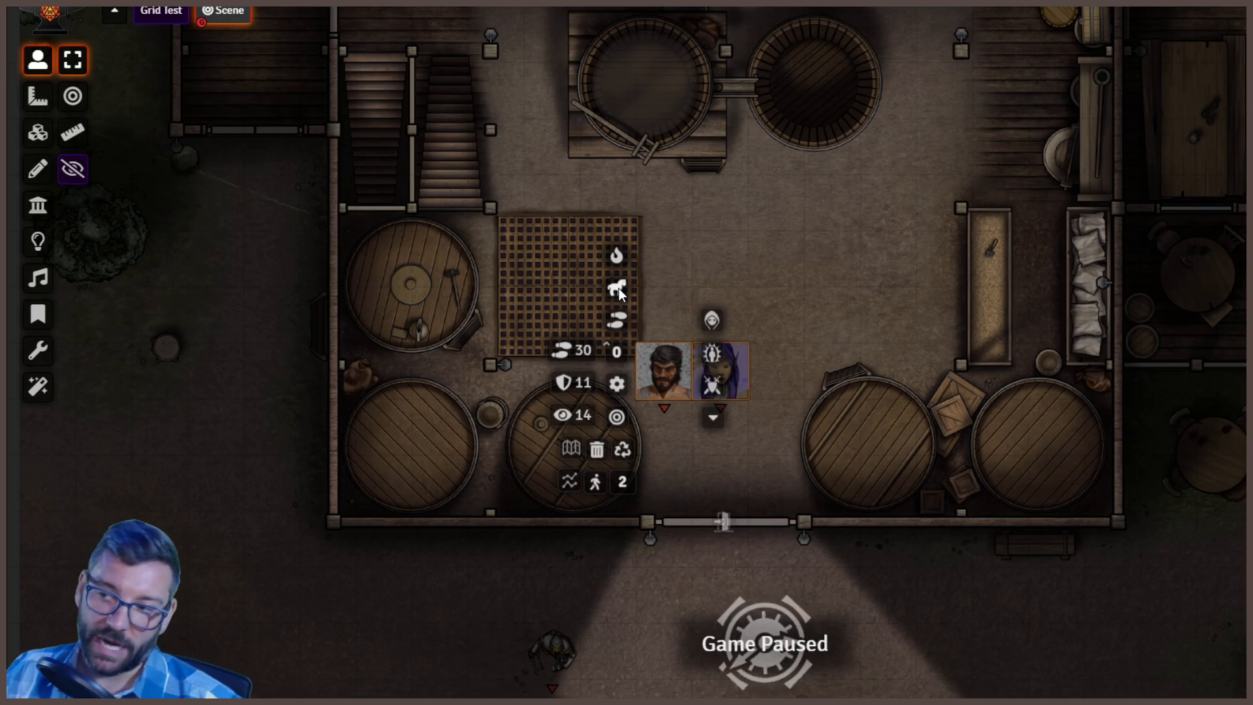
click(802, 287)
Examine the mount option on the purple-haired elf's token with both characters selected, and check her controls again
drag(676, 295, 789, 416)
right_click(742, 392)
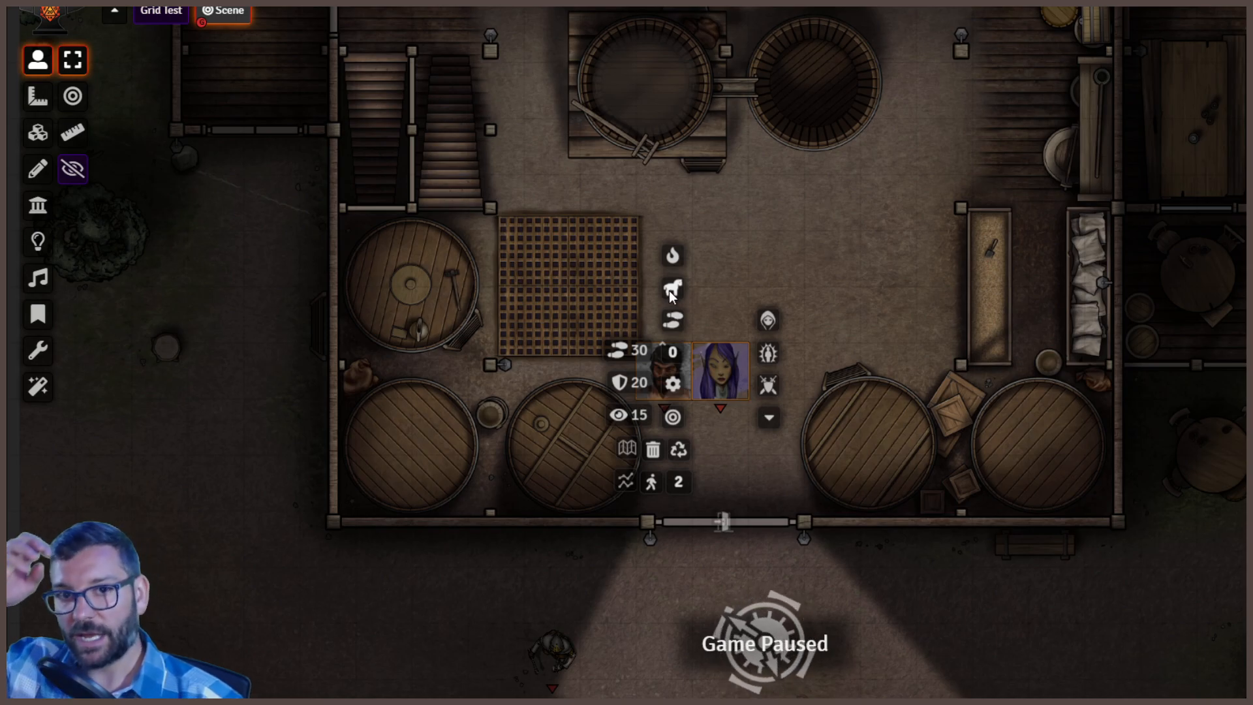
click(766, 224)
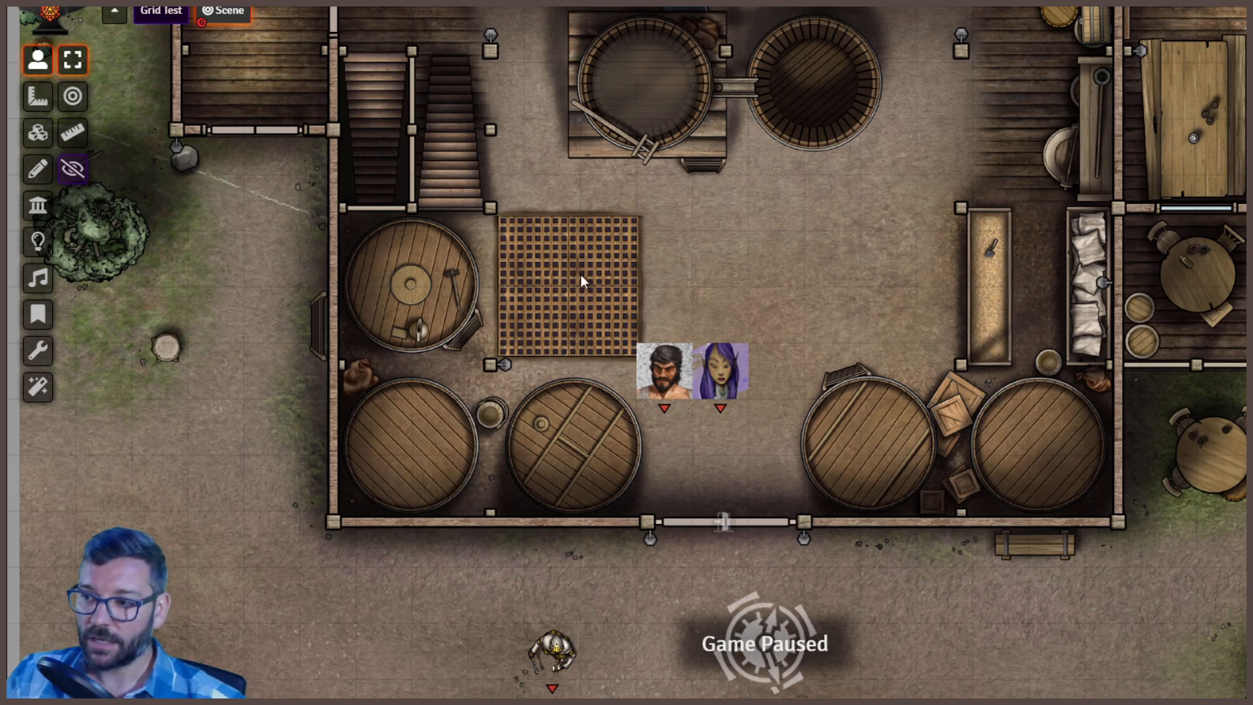
drag(581, 272, 832, 429)
right_click(689, 352)
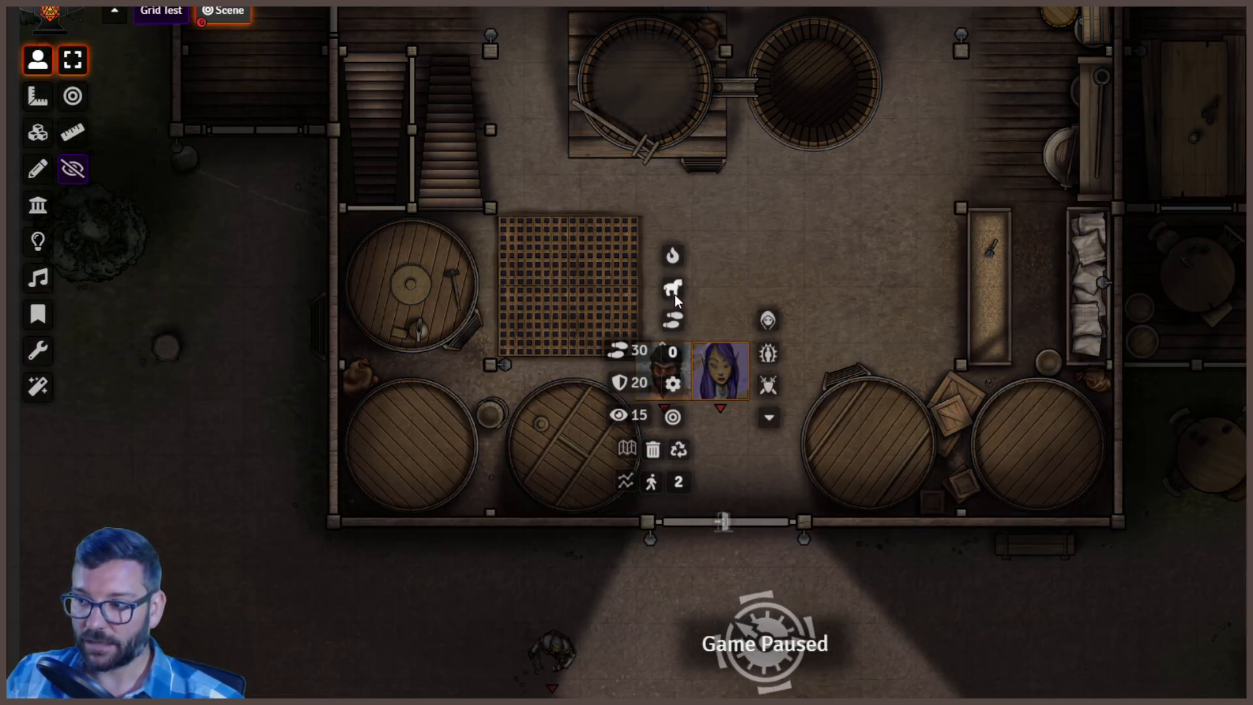
click(785, 246)
right_click(719, 371)
click(731, 155)
Select both character tokens, mount the bearded man on the purple-haired elf, and deselect them
drag(566, 282, 772, 411)
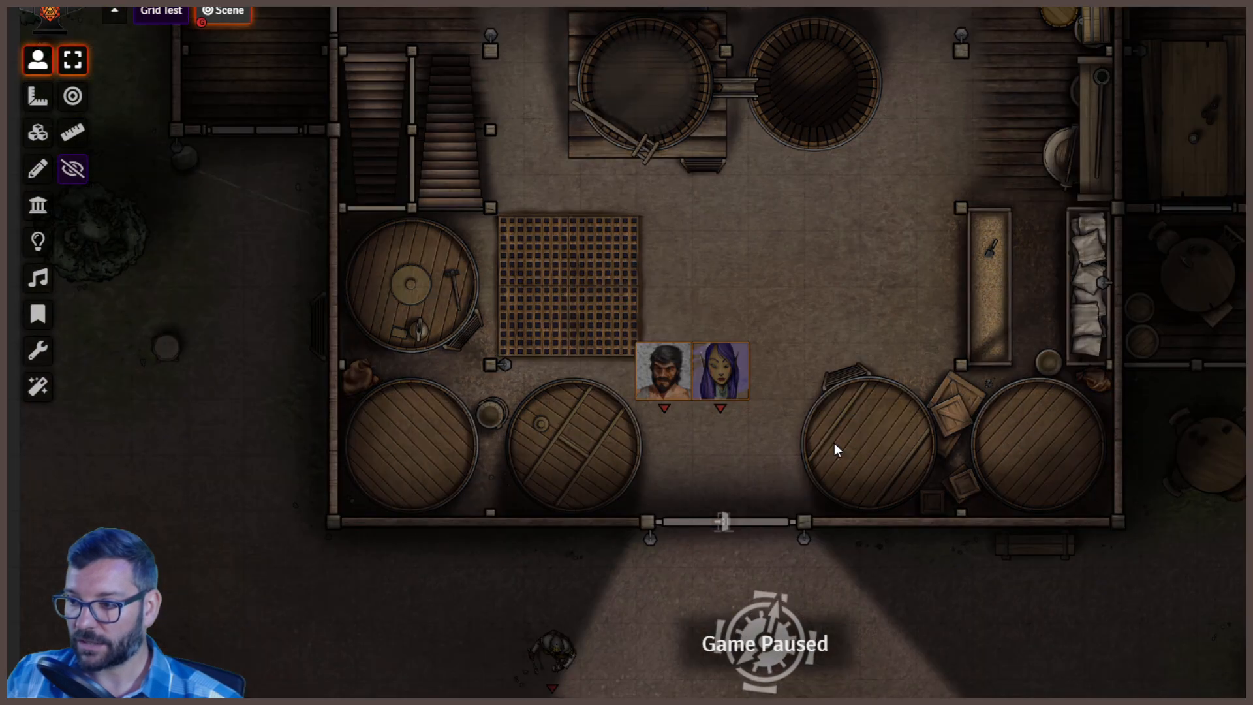
right_click(733, 371)
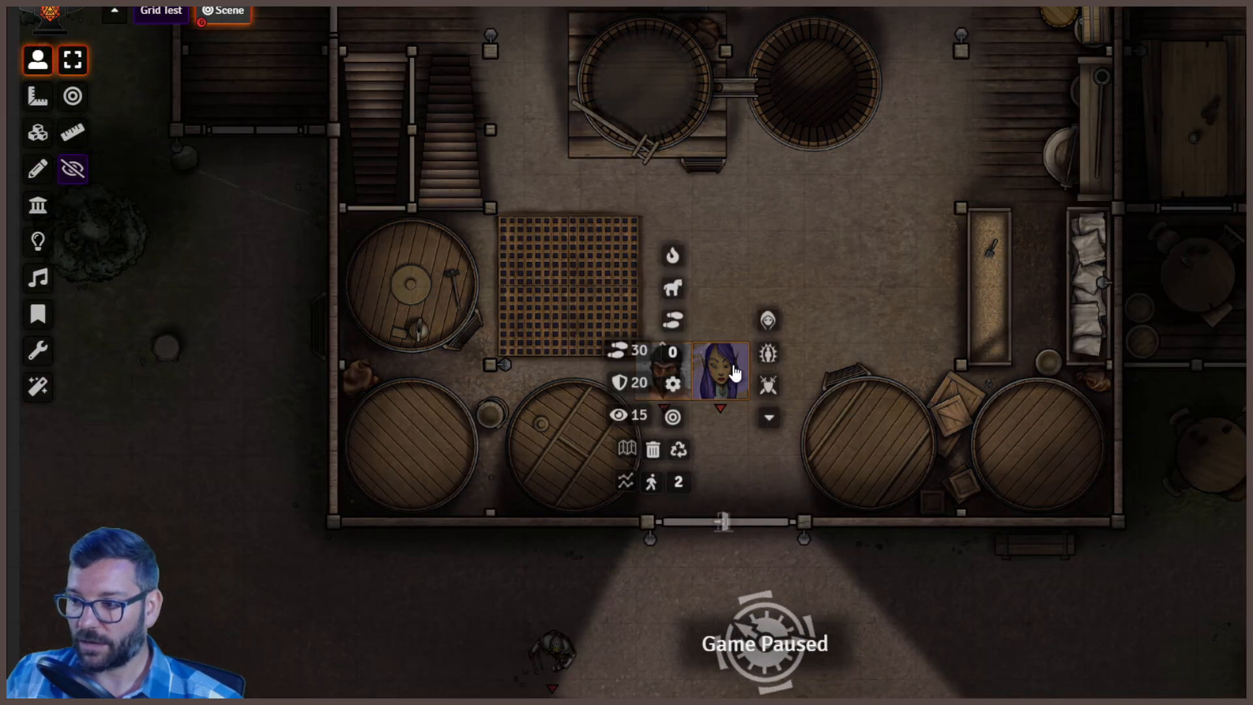
click(673, 285)
click(729, 260)
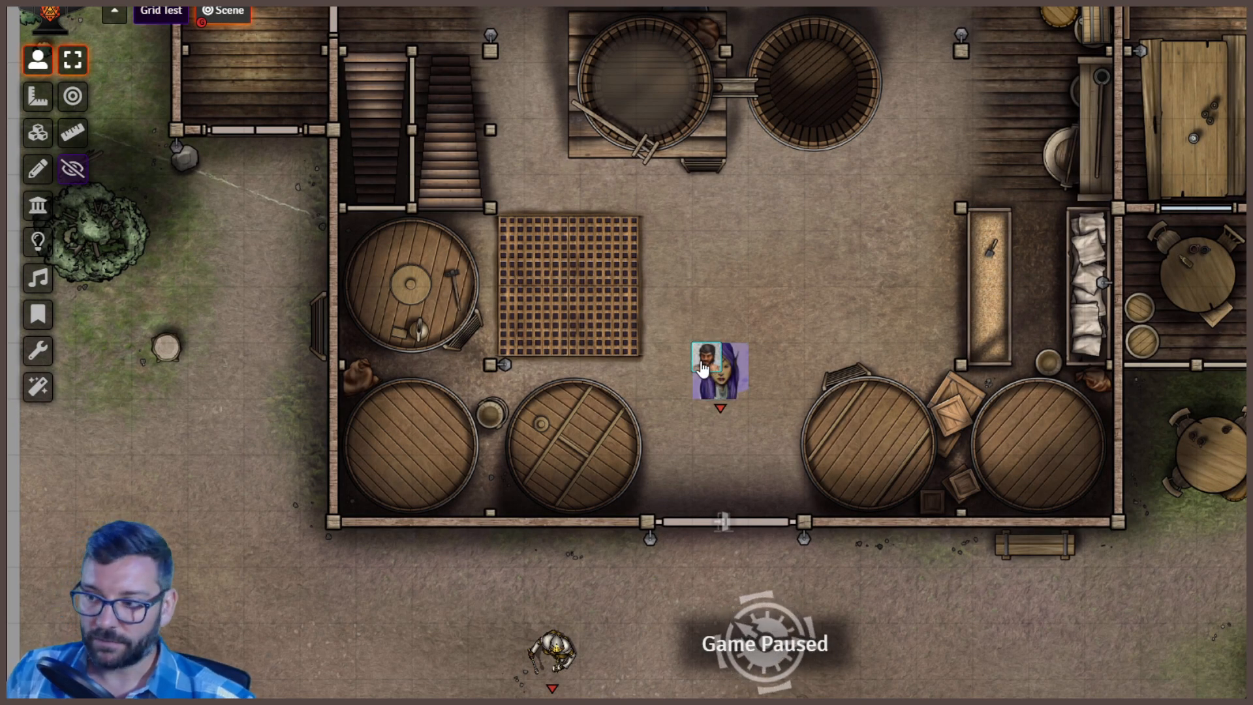
Move the mounted pair one square diagonally down-left, then one square right and two up, leave it facing down, and deselect it
drag(741, 379, 700, 436)
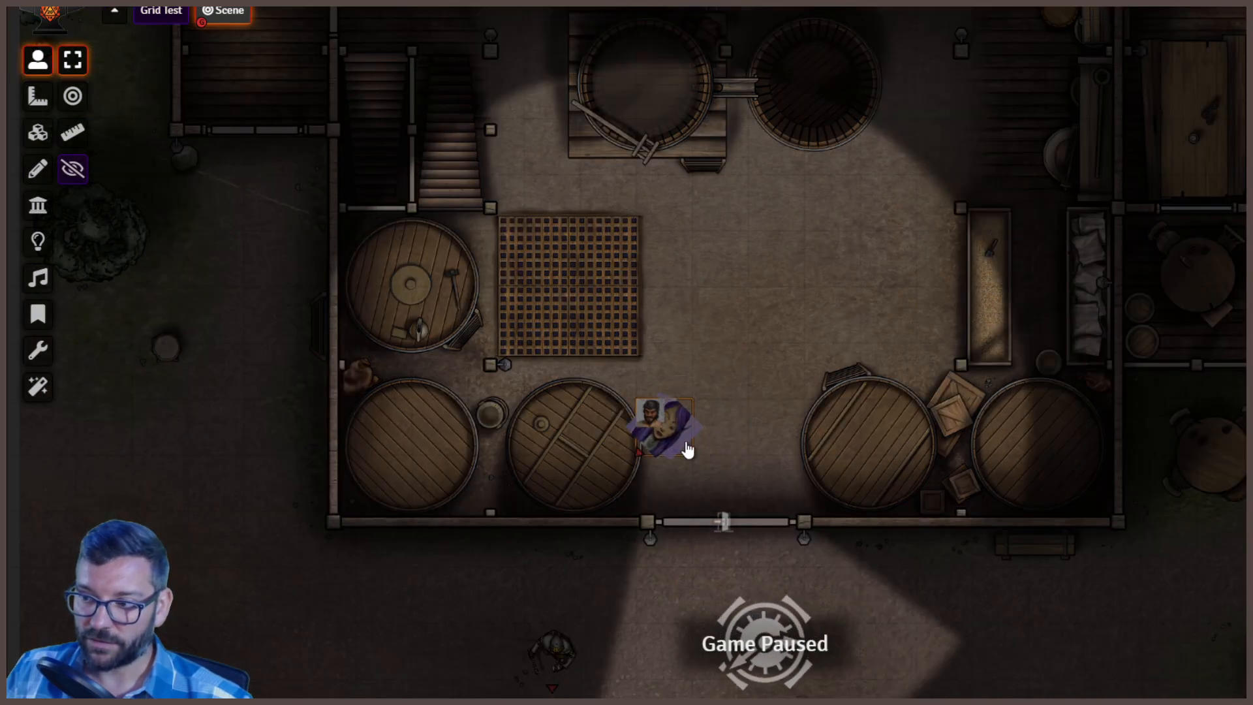
drag(809, 306, 729, 340)
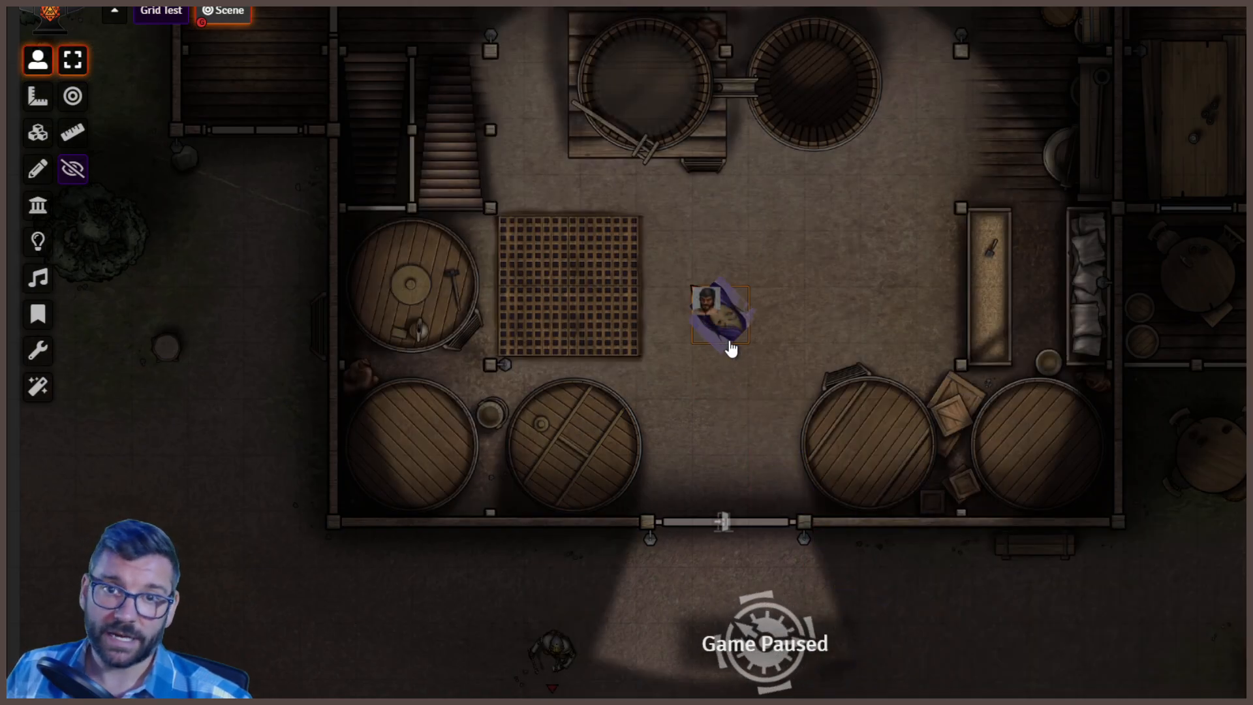
click(796, 260)
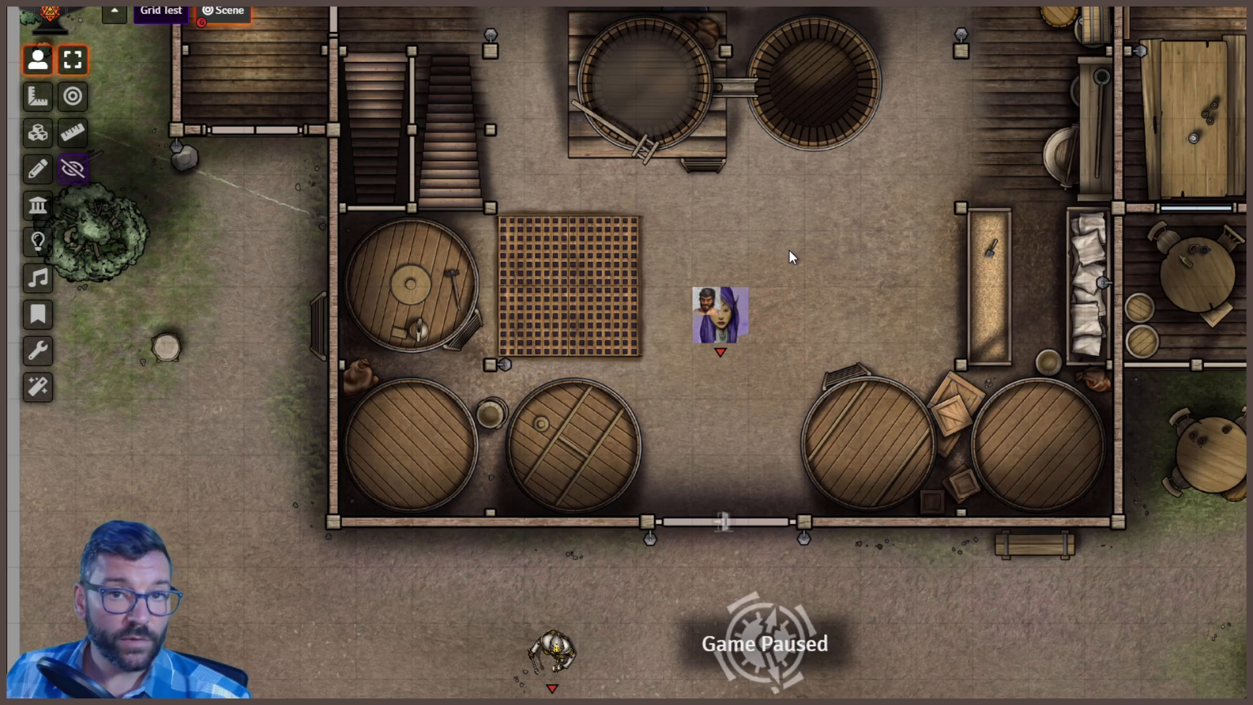
Dismount the bearded man from the purple-haired elf, move him one square down, and deselect him
right_click(733, 310)
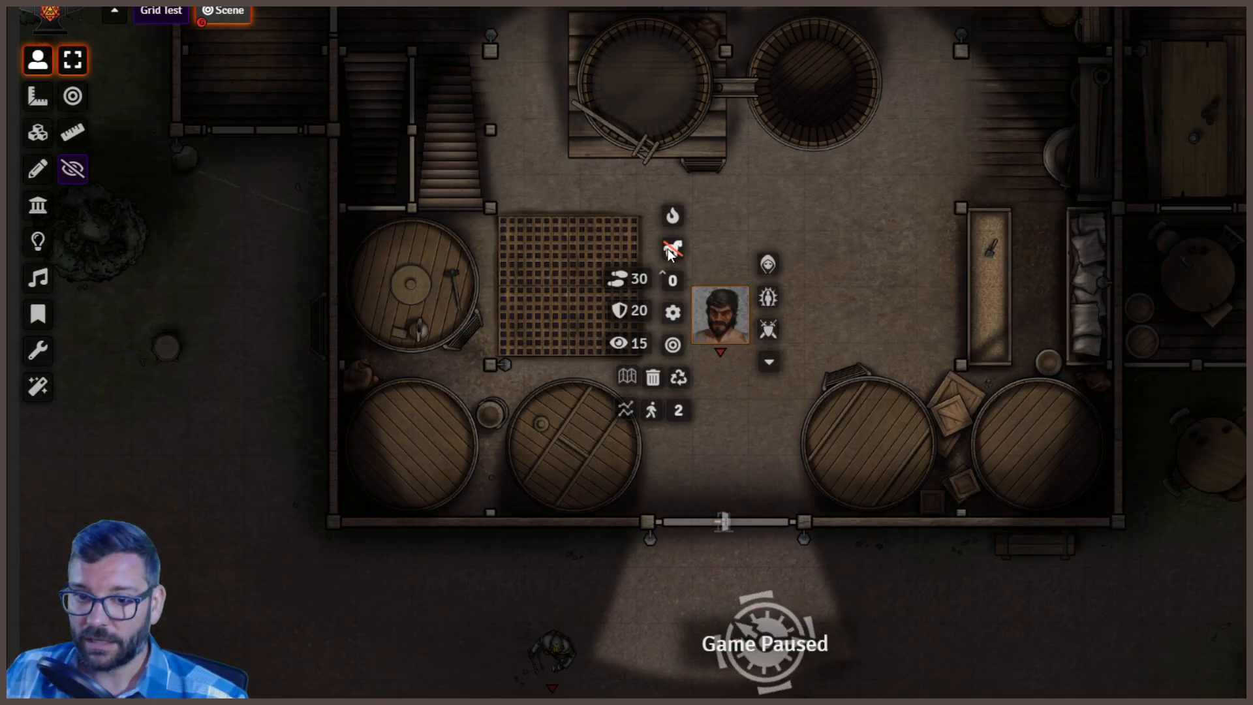
click(1022, 258)
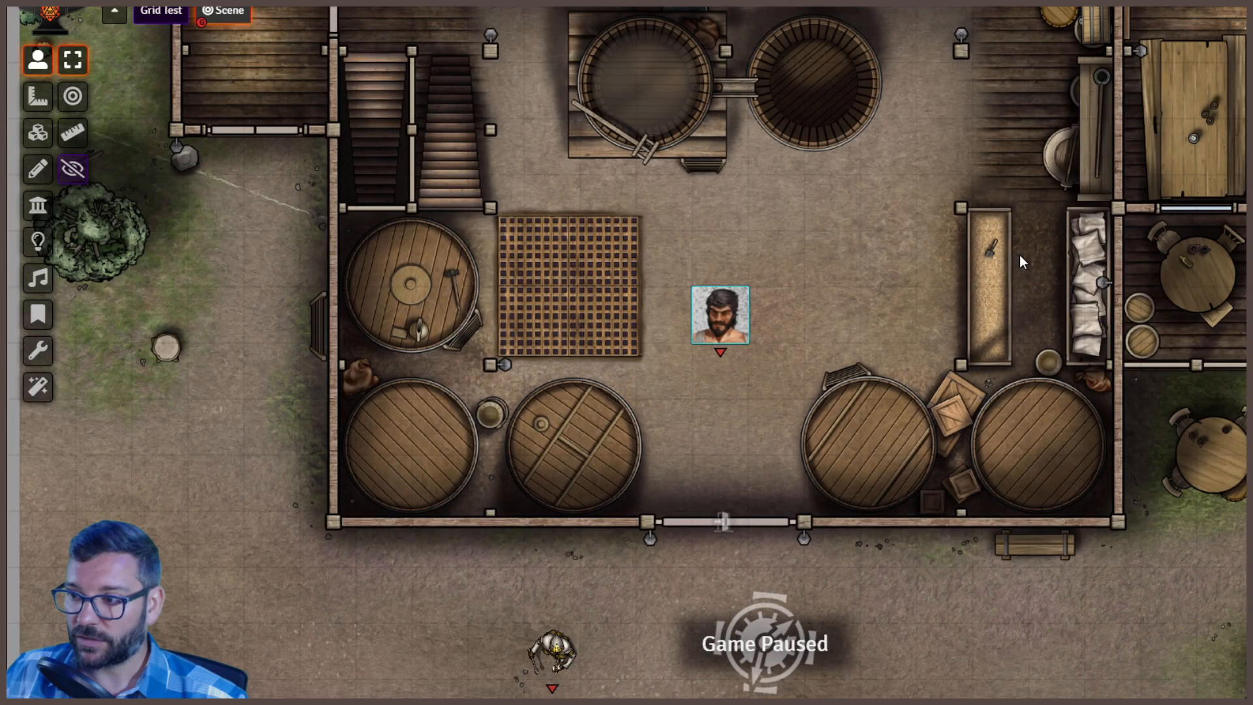
right_click(721, 309)
drag(715, 316, 713, 379)
click(910, 377)
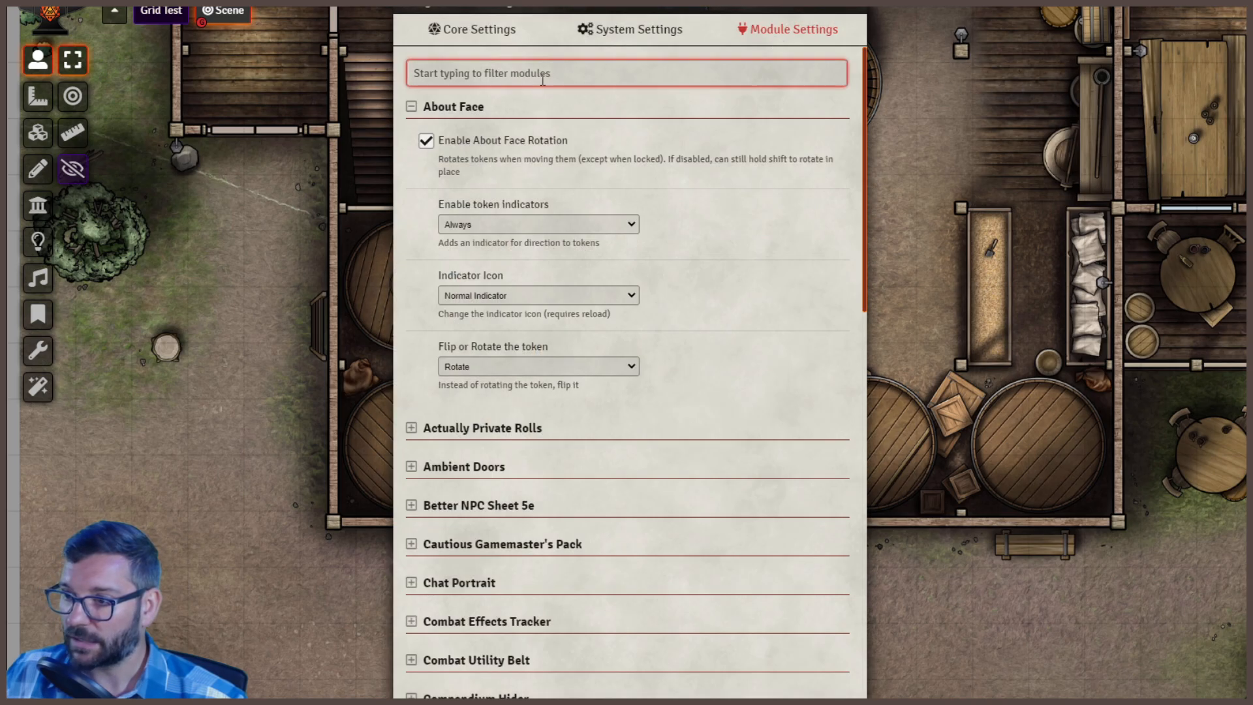
Collapse the About Face and Follow Me! sections in the module settings and ready the module filter
click(445, 106)
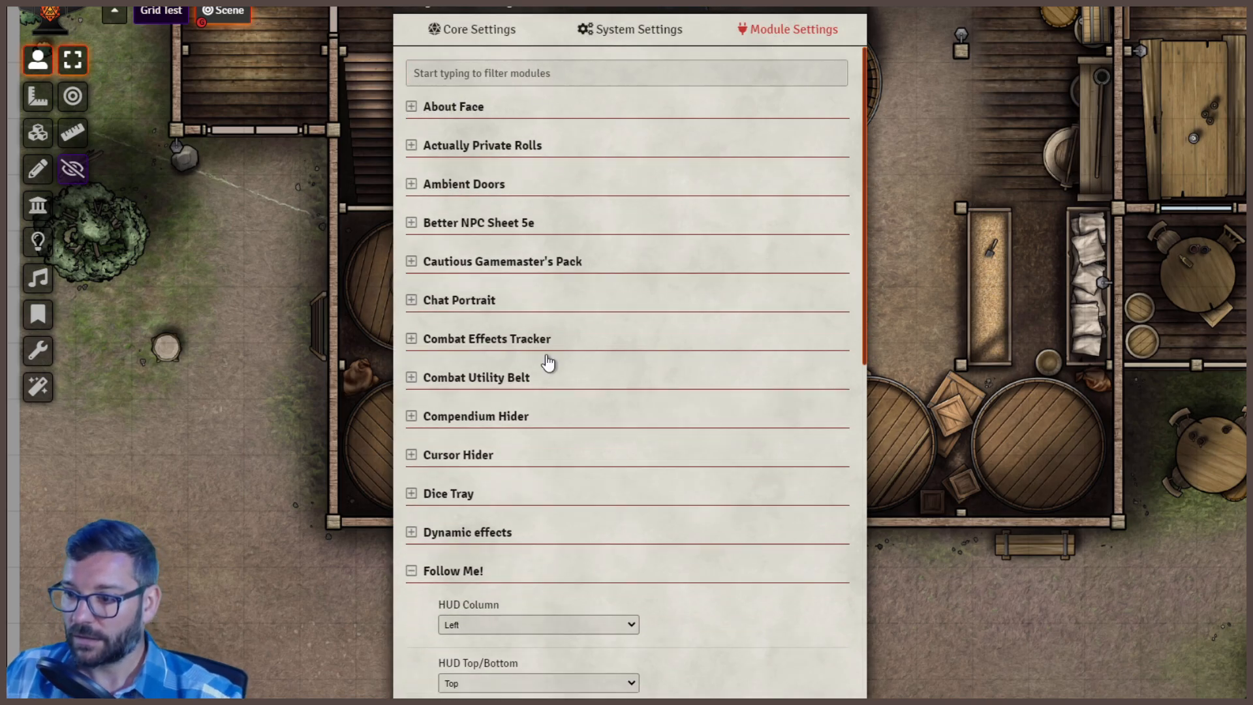
click(415, 571)
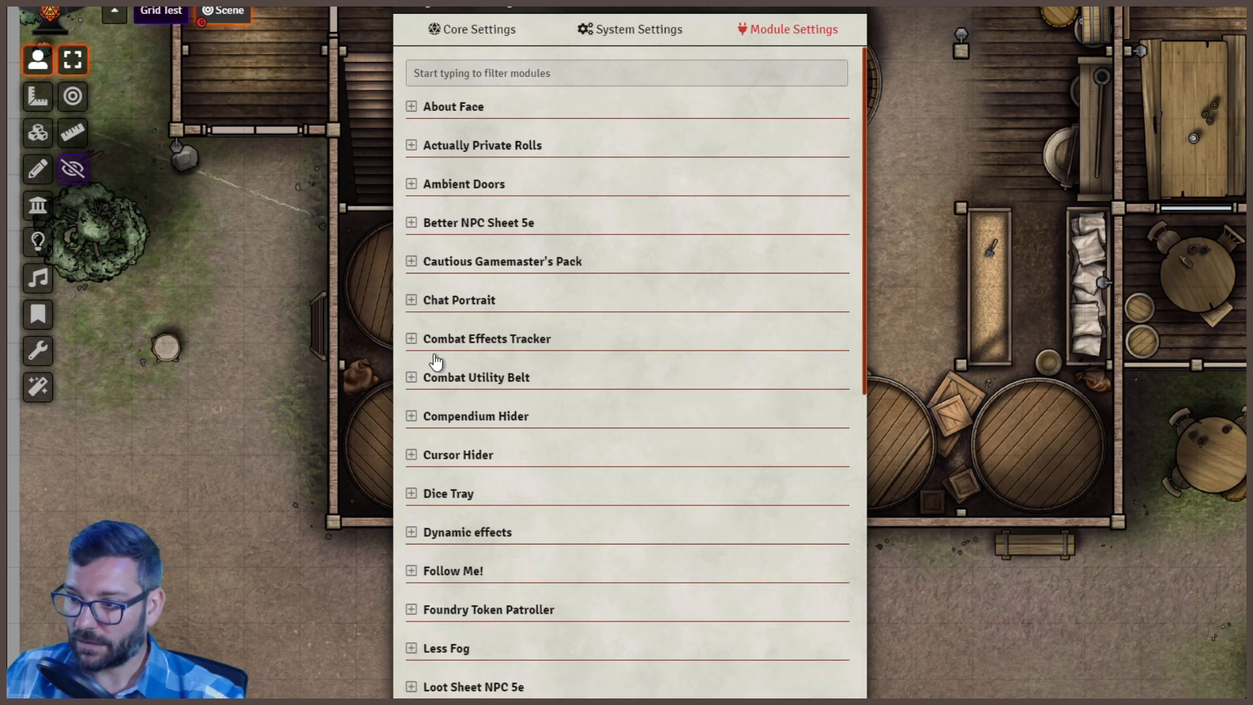
click(483, 76)
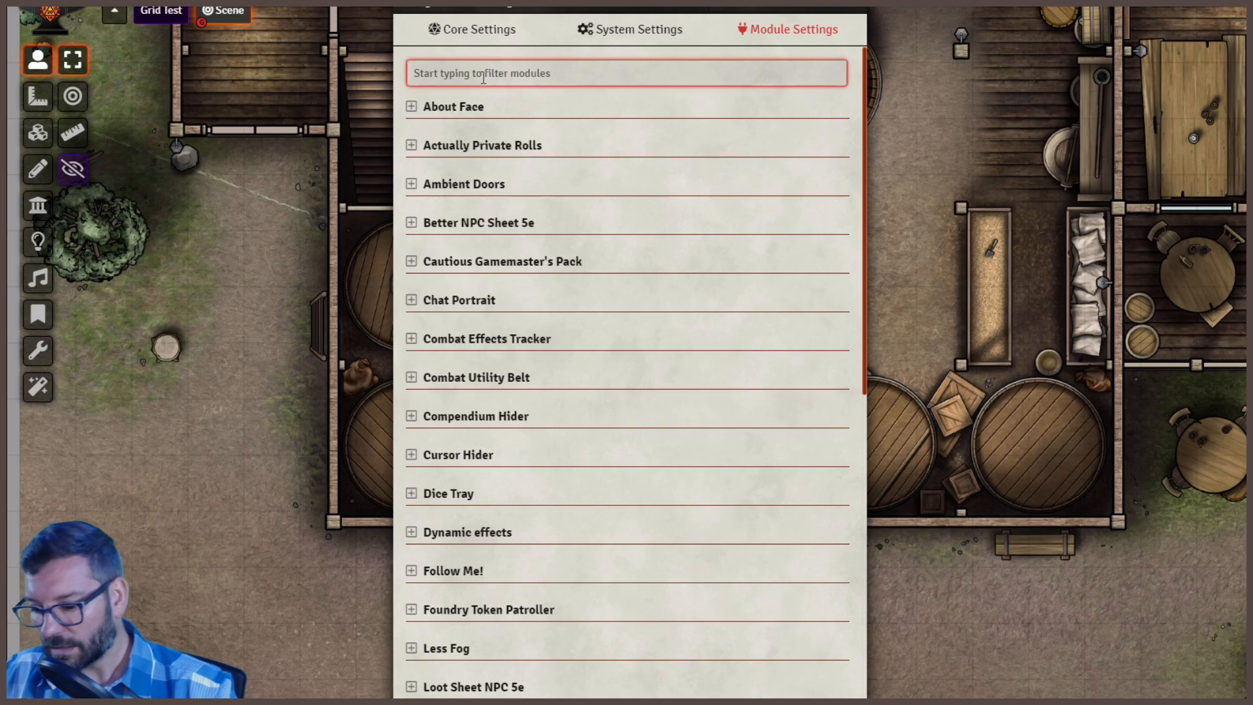
text(car)
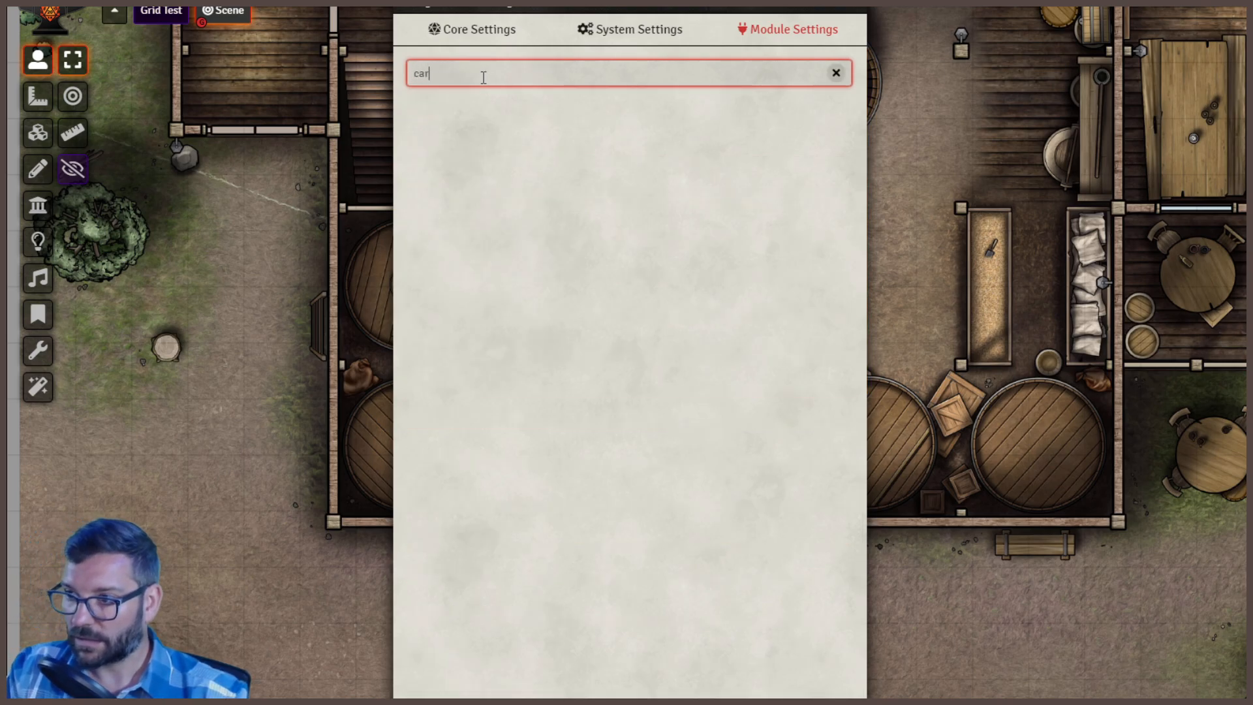
key(BackSpace)
key(BackSpace)
key(BackSpace)
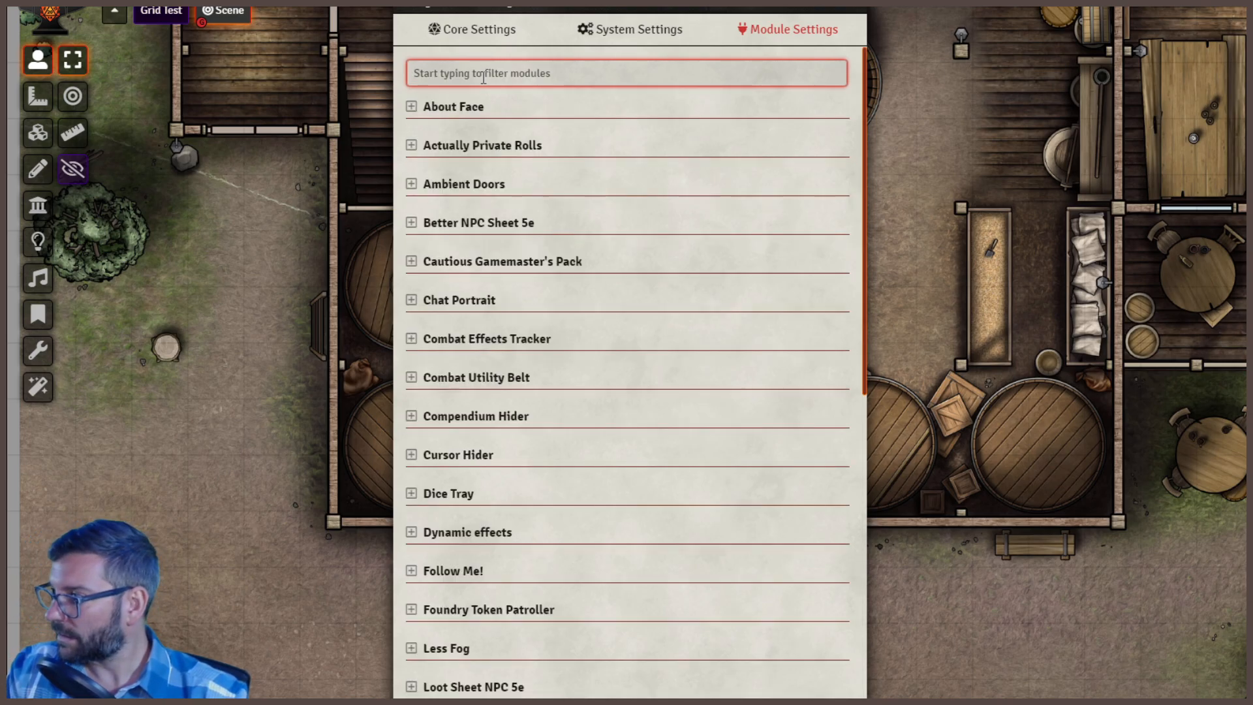
Filter the module settings for "mou" and open the Mount Up! settings dialog
text(mou)
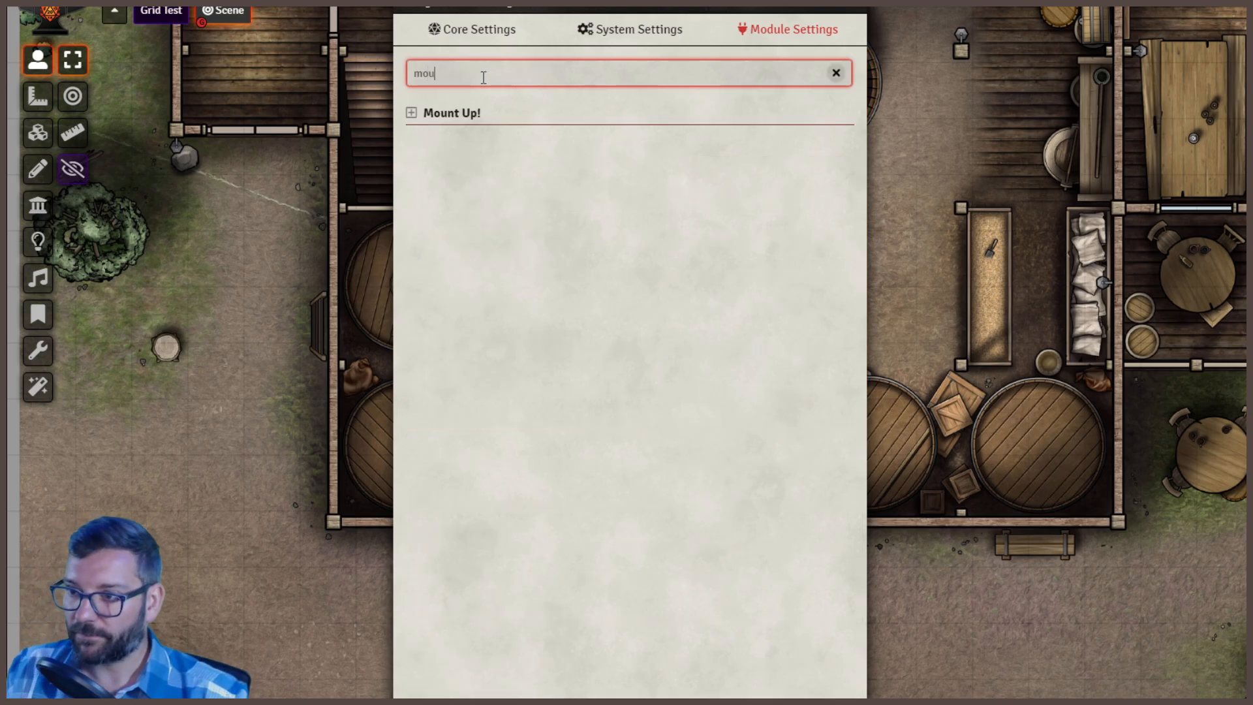
click(409, 115)
click(411, 114)
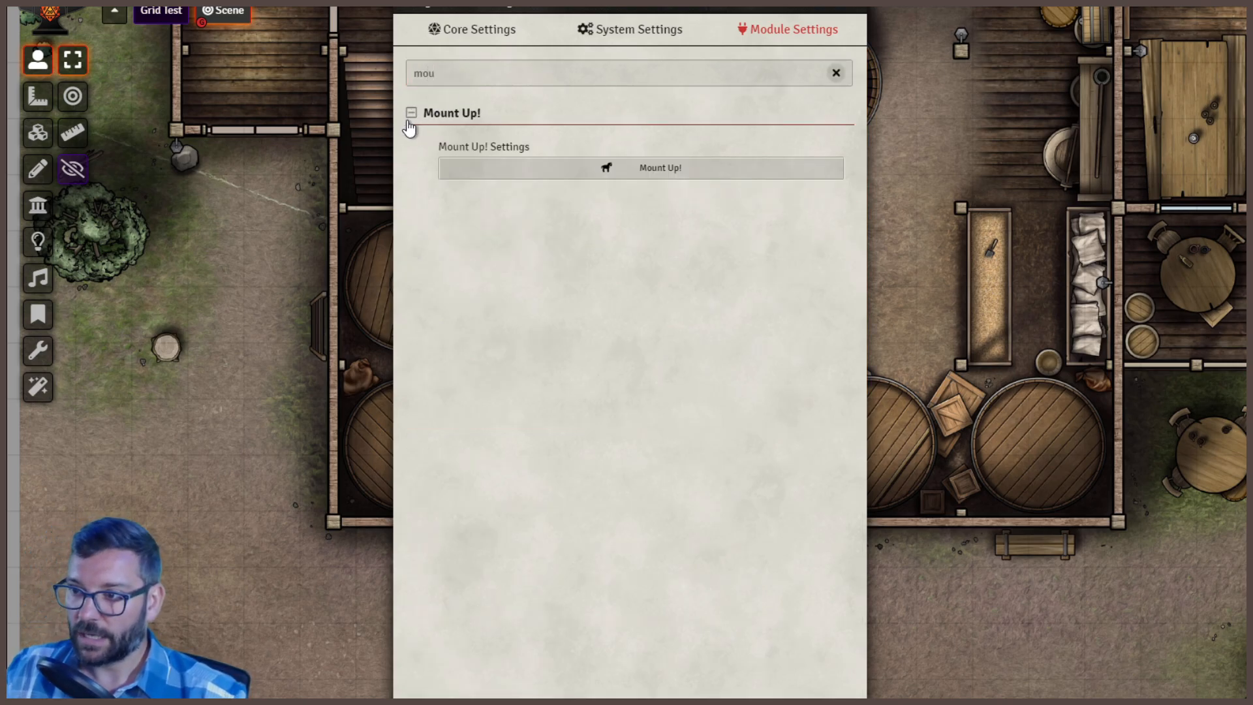
click(664, 170)
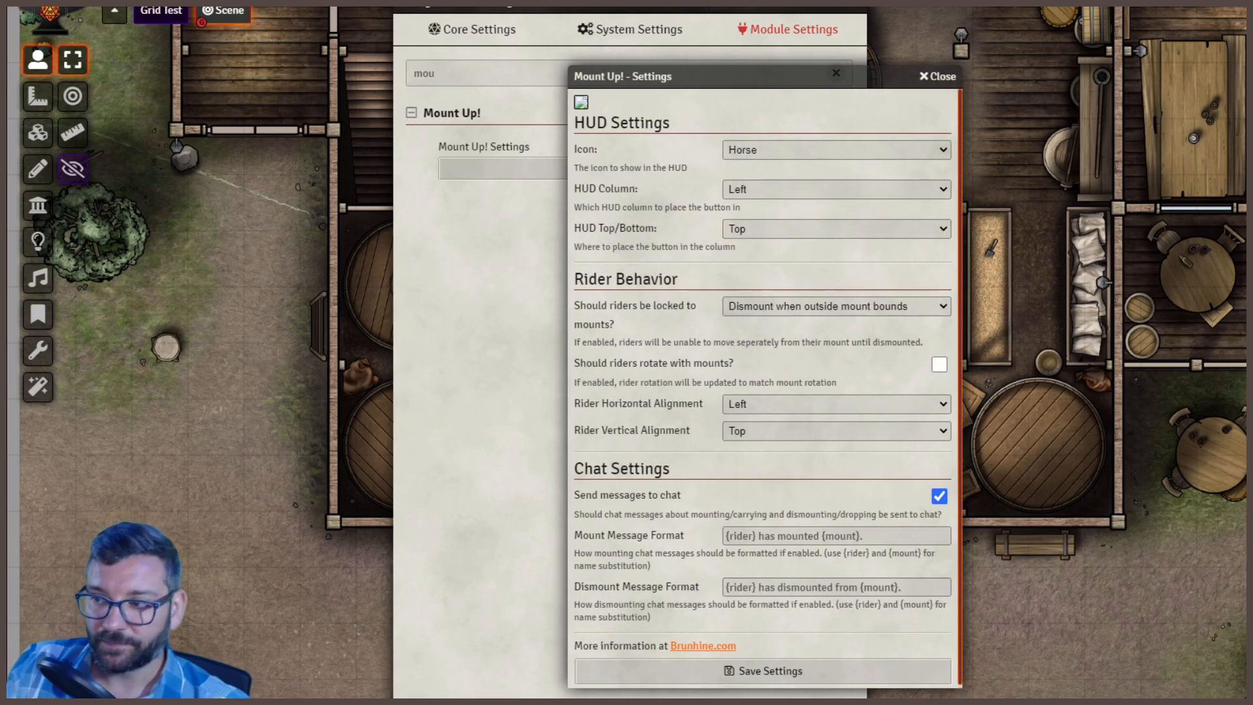
Try the People Carrying icon for Mount Up!, examine its rider behavior and chat settings, and close the dialog without saving
drag(698, 83, 598, 56)
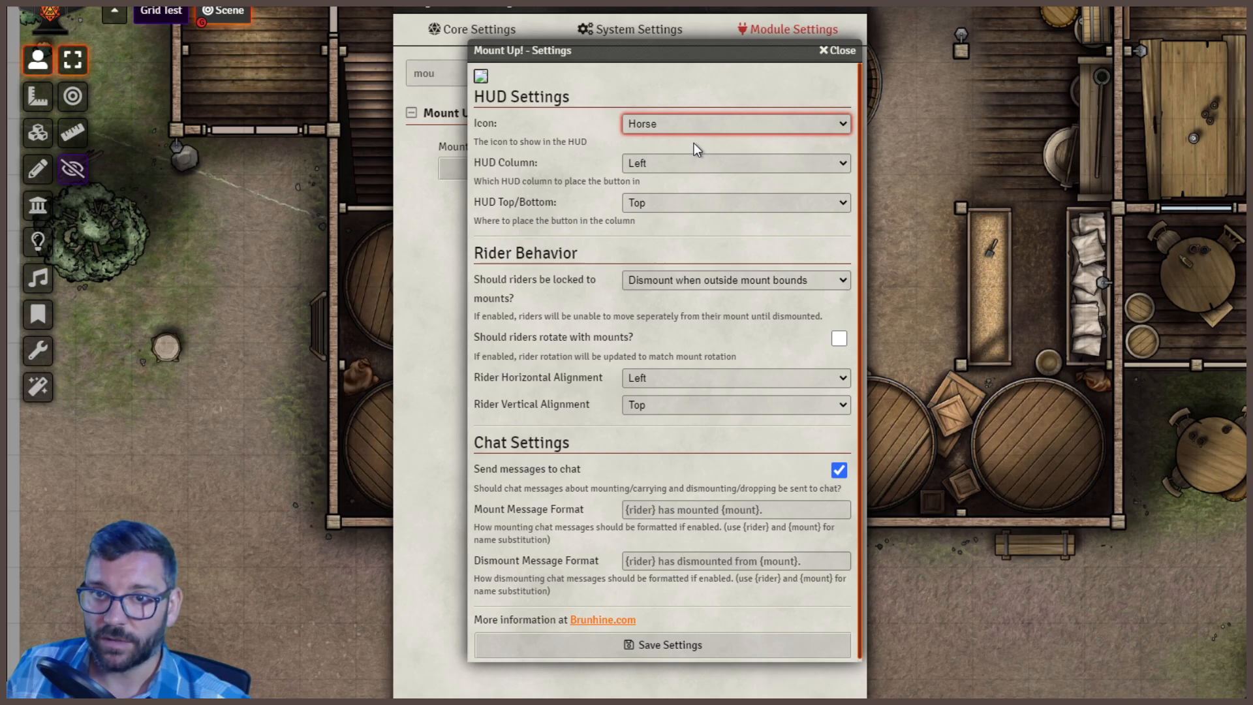
click(713, 150)
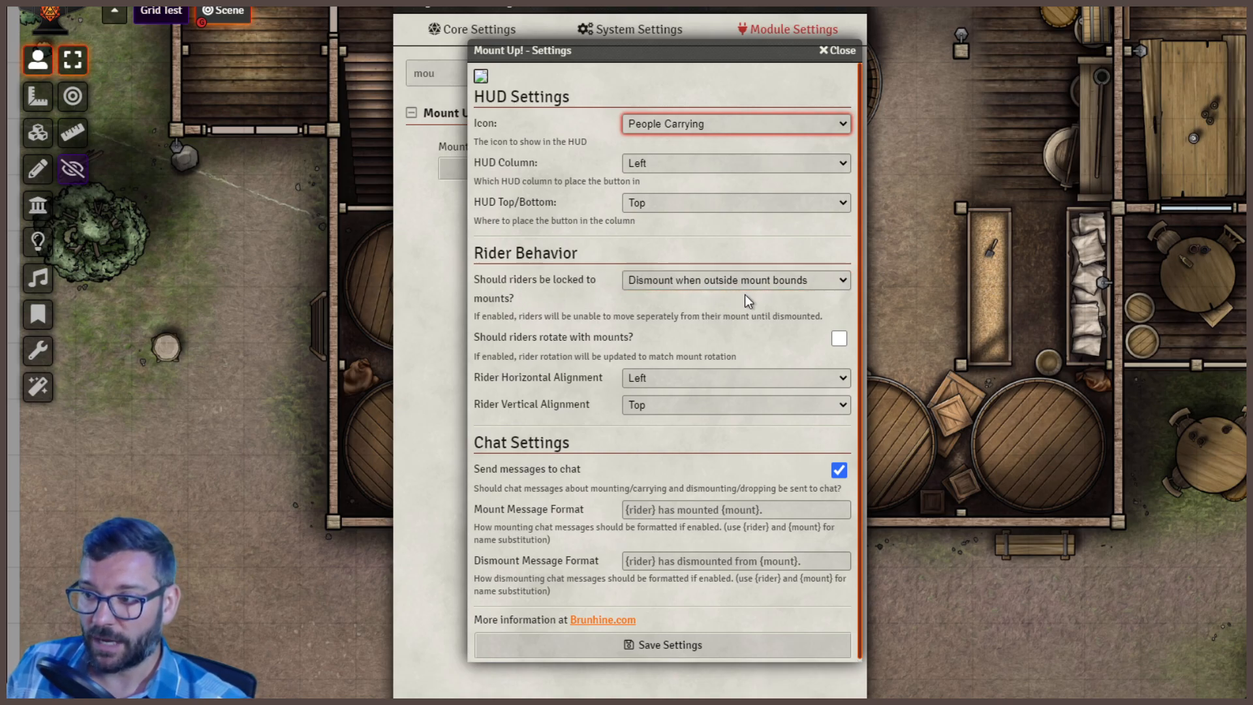
click(799, 286)
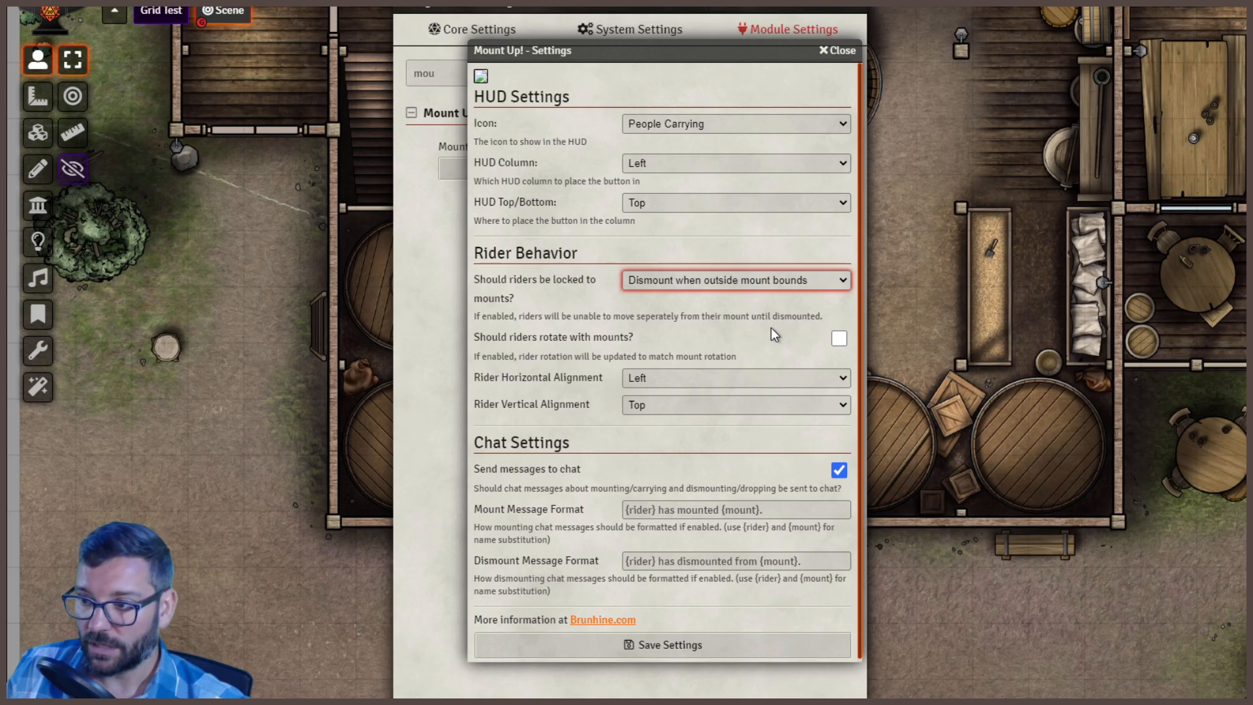
click(540, 309)
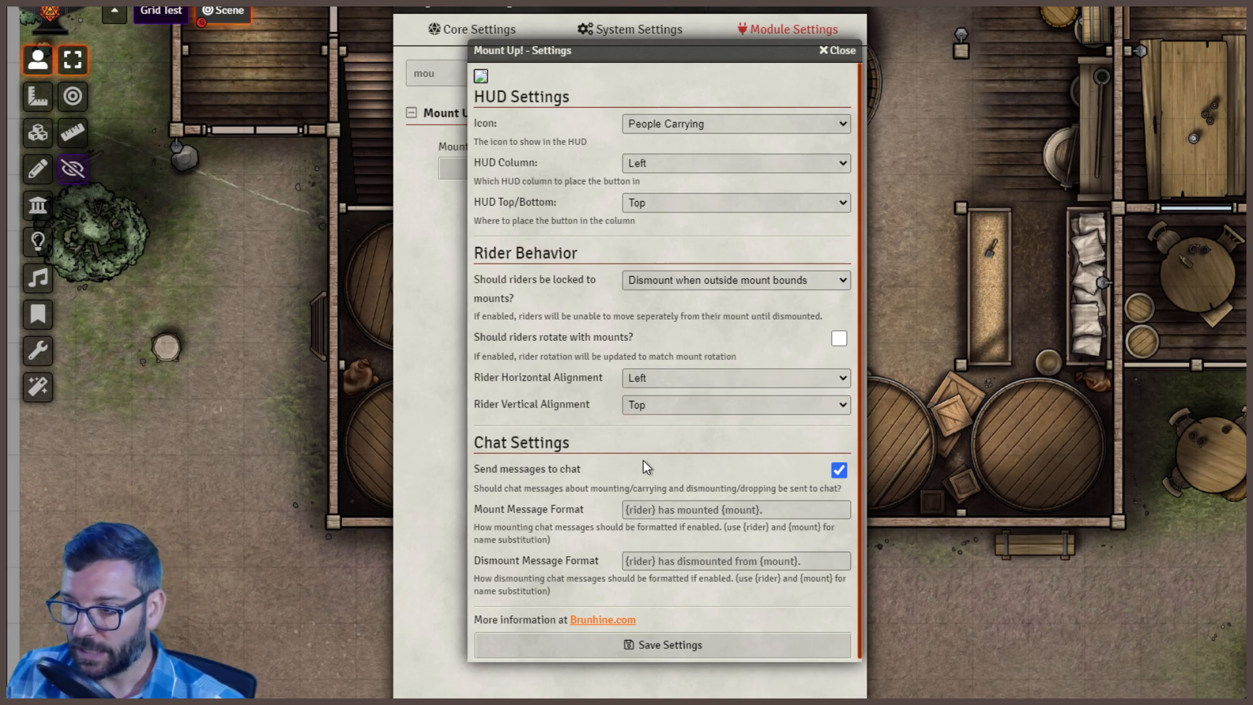
scroll(644, 461, down, 1)
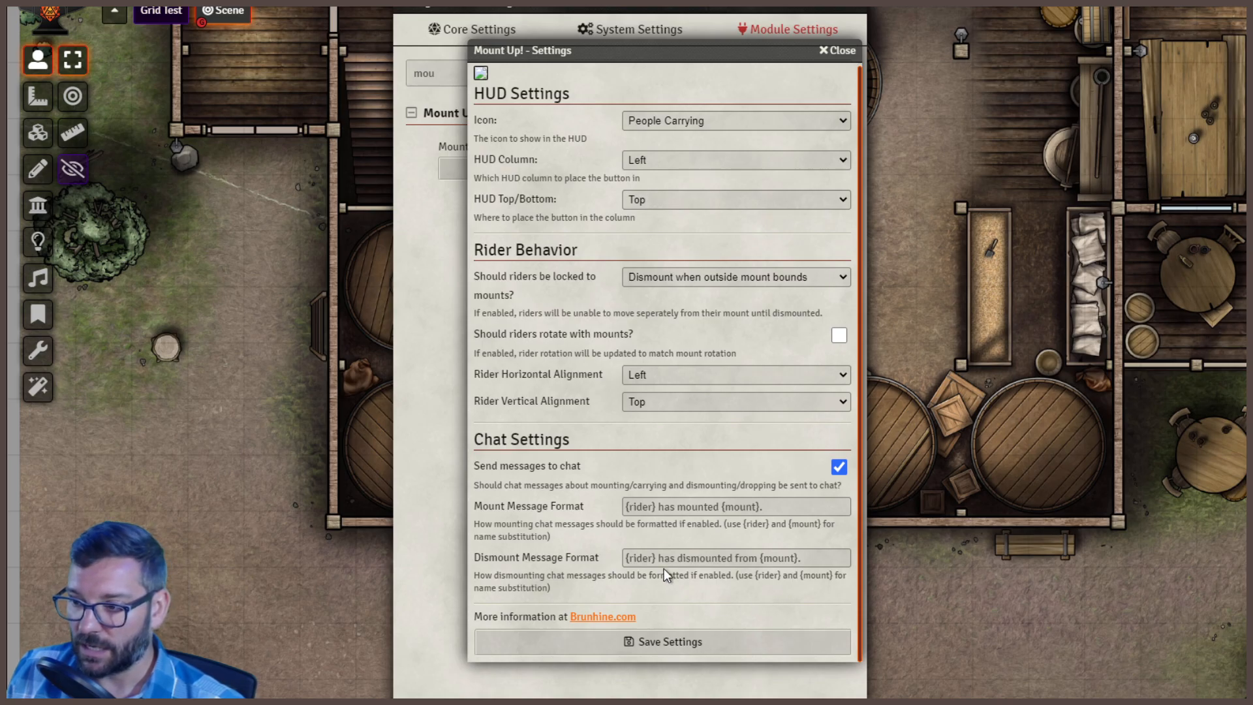
click(730, 508)
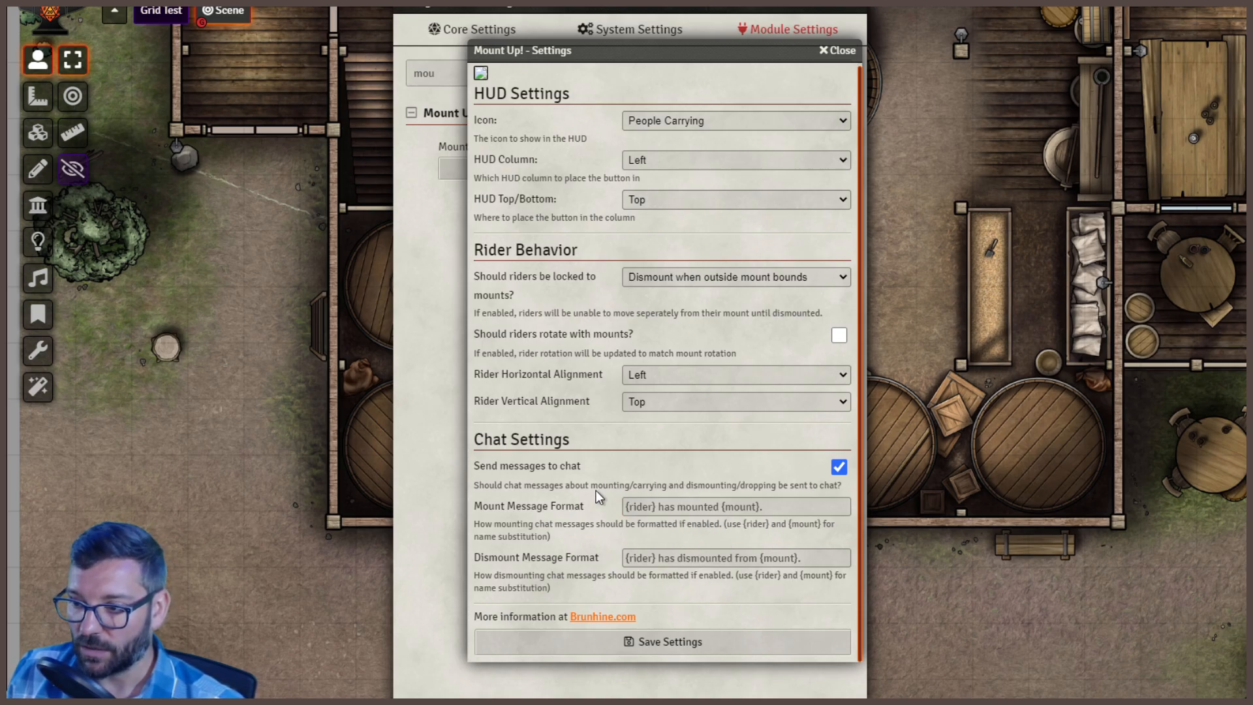
click(828, 57)
Clear the module filter and close the settings window
click(830, 73)
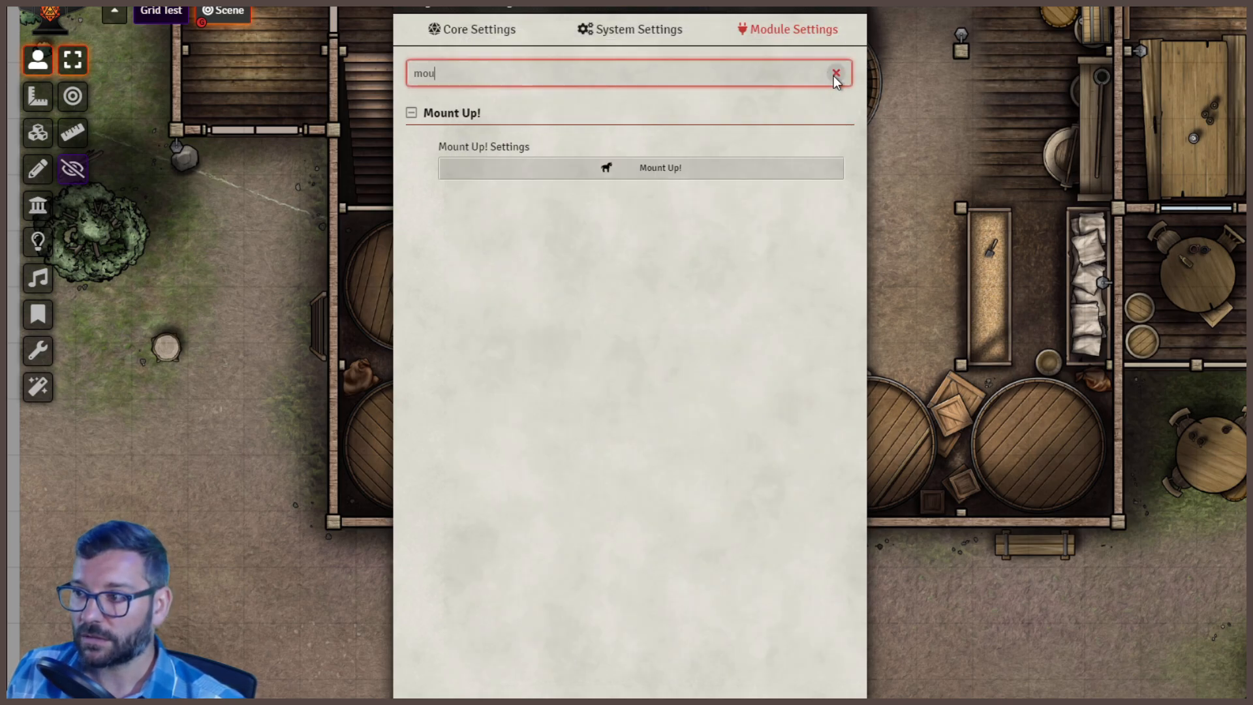
click(836, 74)
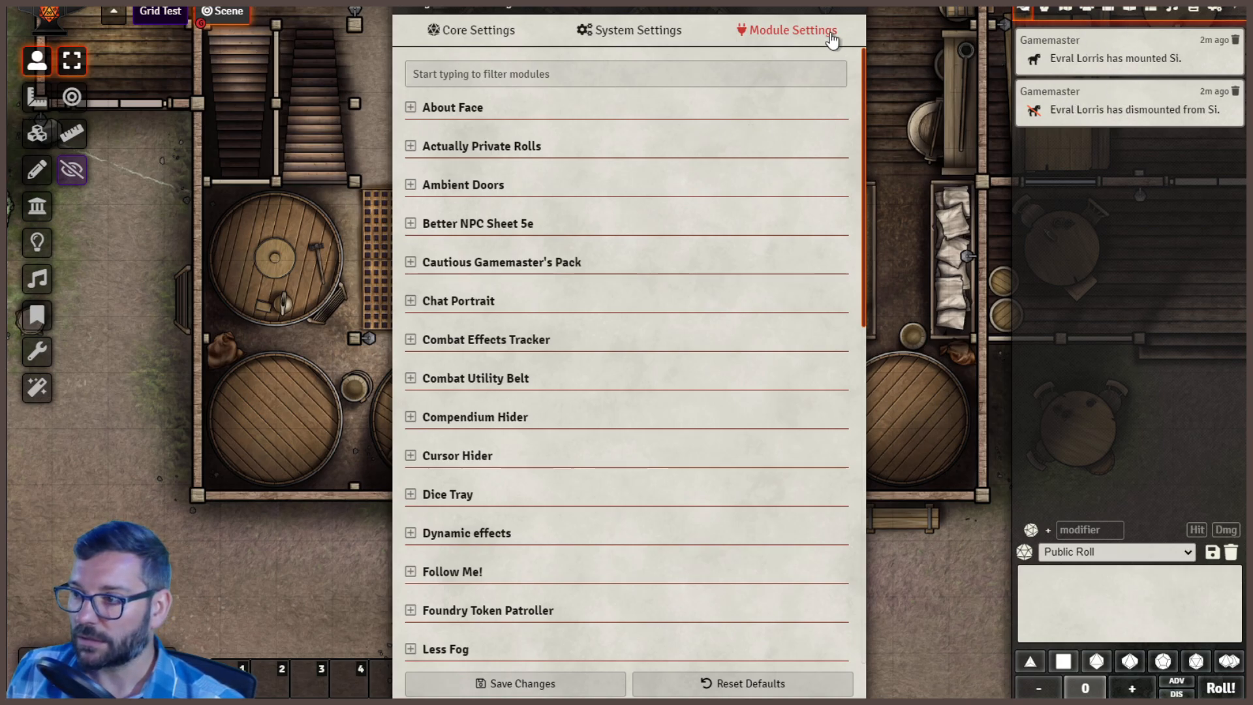
click(847, 10)
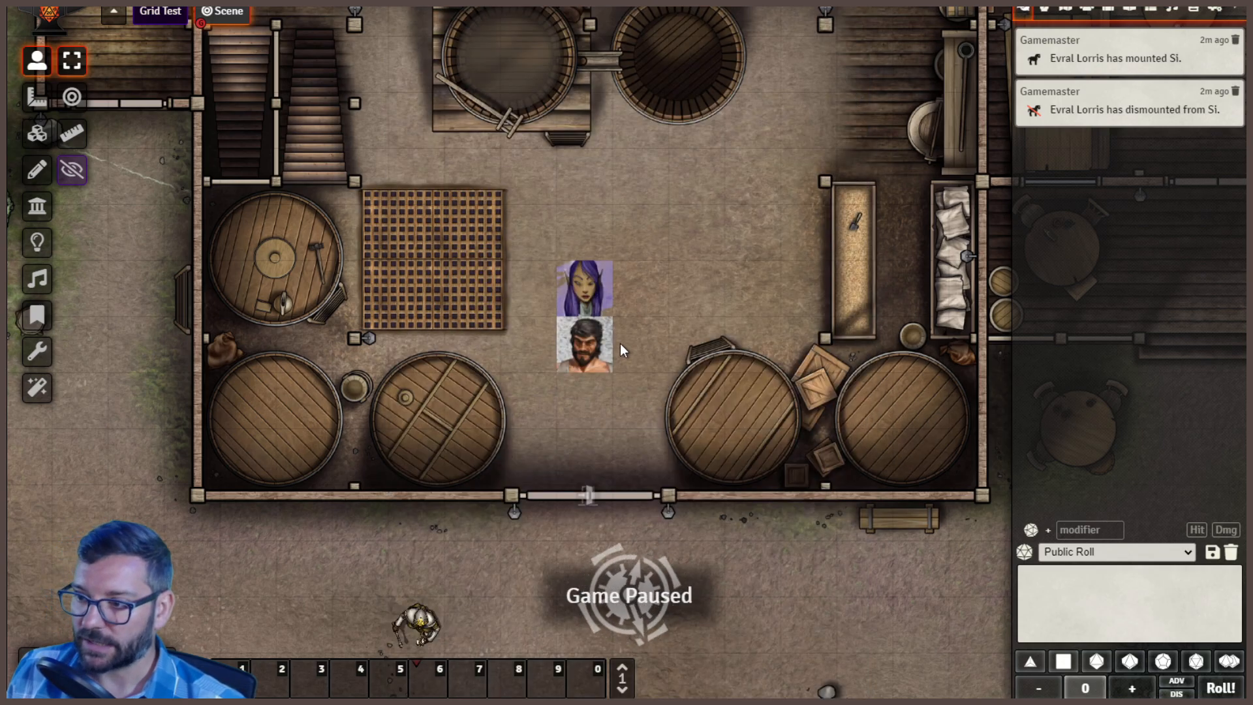
Preview a short move of the purple-haired elf to check its distance, leaving her in her square and deselected
scroll(715, 332, down, 5)
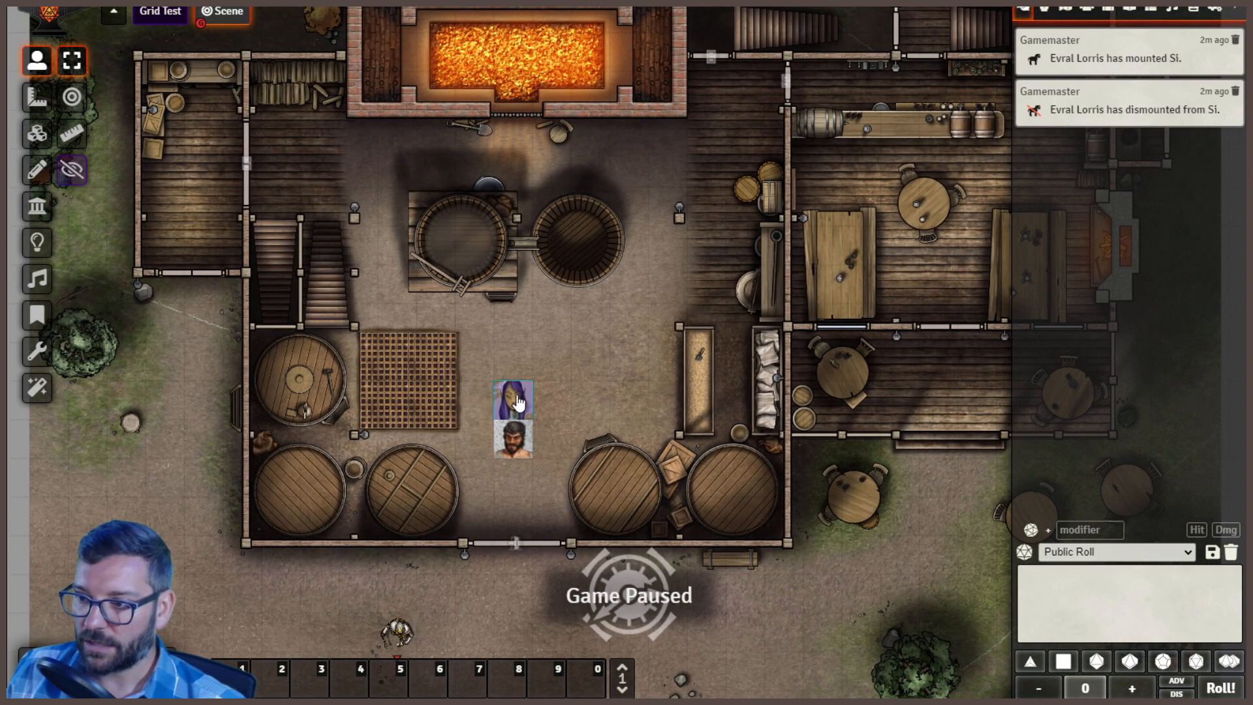
mouse_move(515, 399)
mouse_down()
mouse_move(590, 358)
mouse_move(629, 292)
mouse_move(637, 270)
mouse_move(603, 219)
mouse_move(459, 199)
mouse_move(349, 248)
mouse_move(278, 190)
mouse_move(327, 107)
mouse_move(401, 83)
mouse_move(571, 82)
mouse_move(757, 161)
mouse_move(786, 308)
mouse_move(468, 601)
mouse_move(276, 576)
mouse_move(78, 401)
mouse_move(98, 436)
mouse_move(409, 457)
mouse_move(613, 308)
mouse_move(530, 222)
mouse_move(629, 327)
mouse_move(642, 254)
mouse_move(517, 406)
mouse_move(527, 382)
mouse_up()
click(665, 342)
click(606, 395)
Activate the token layer's distance measurement tool and measure from the purple-haired elf up to just above the round vat
click(27, 98)
click(37, 134)
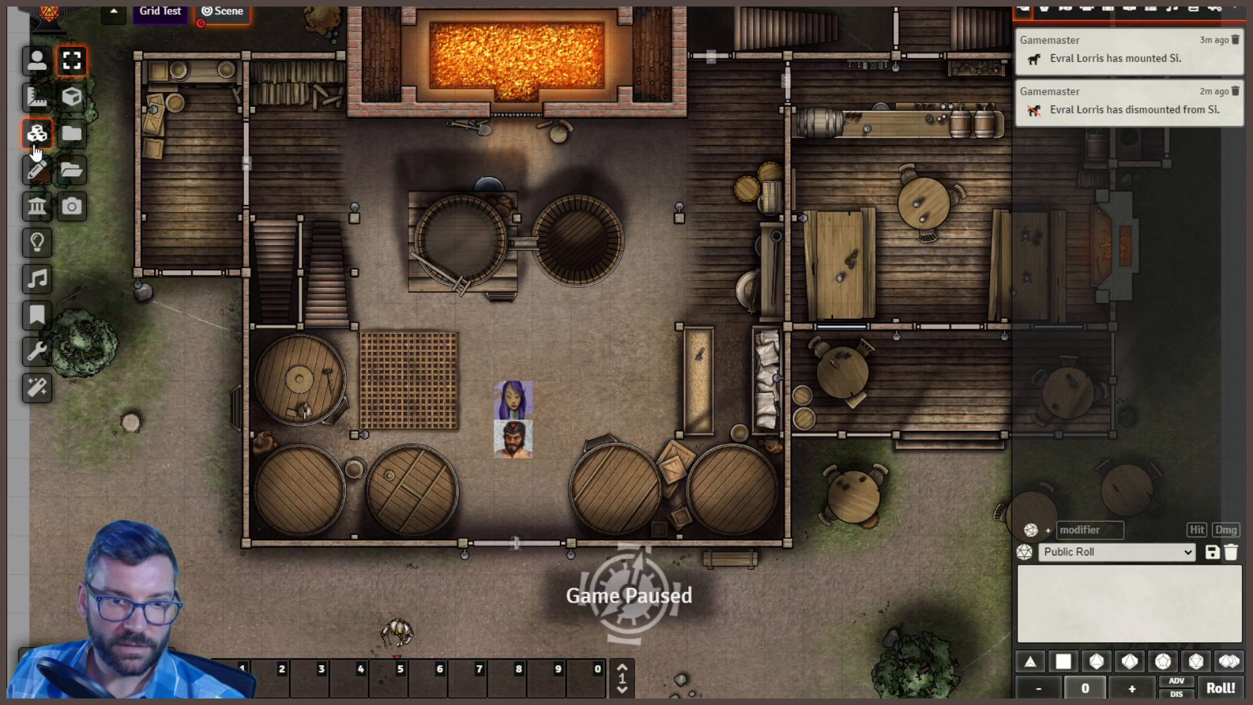
click(38, 61)
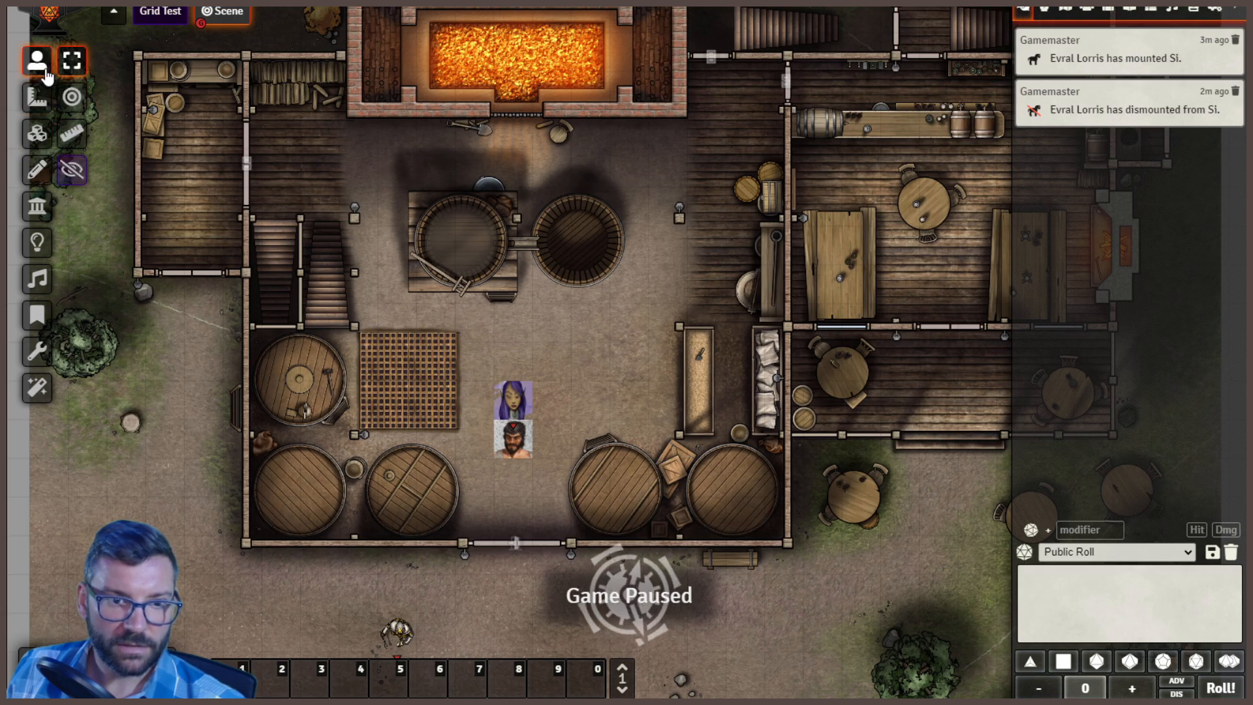
click(72, 134)
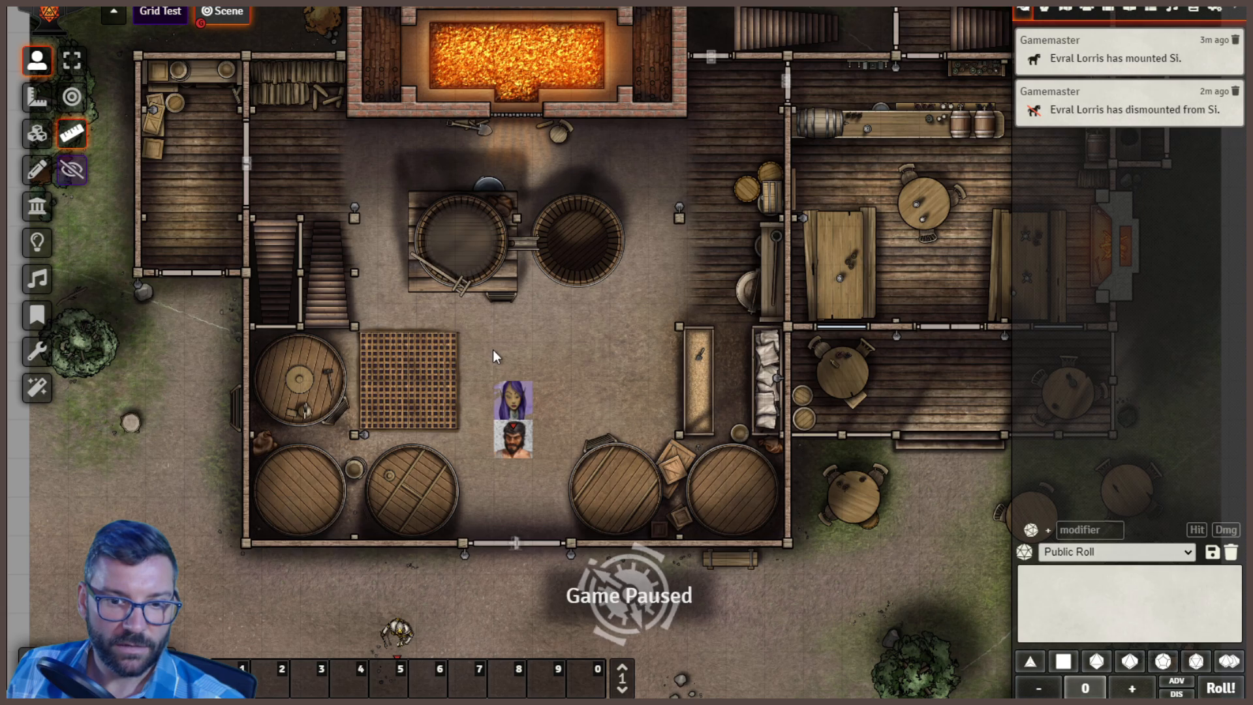
click(513, 399)
drag(513, 399, 590, 182)
Return to token selection and preview the purple-haired elf's move distance diagonally up-right, leaving her in her square
click(72, 61)
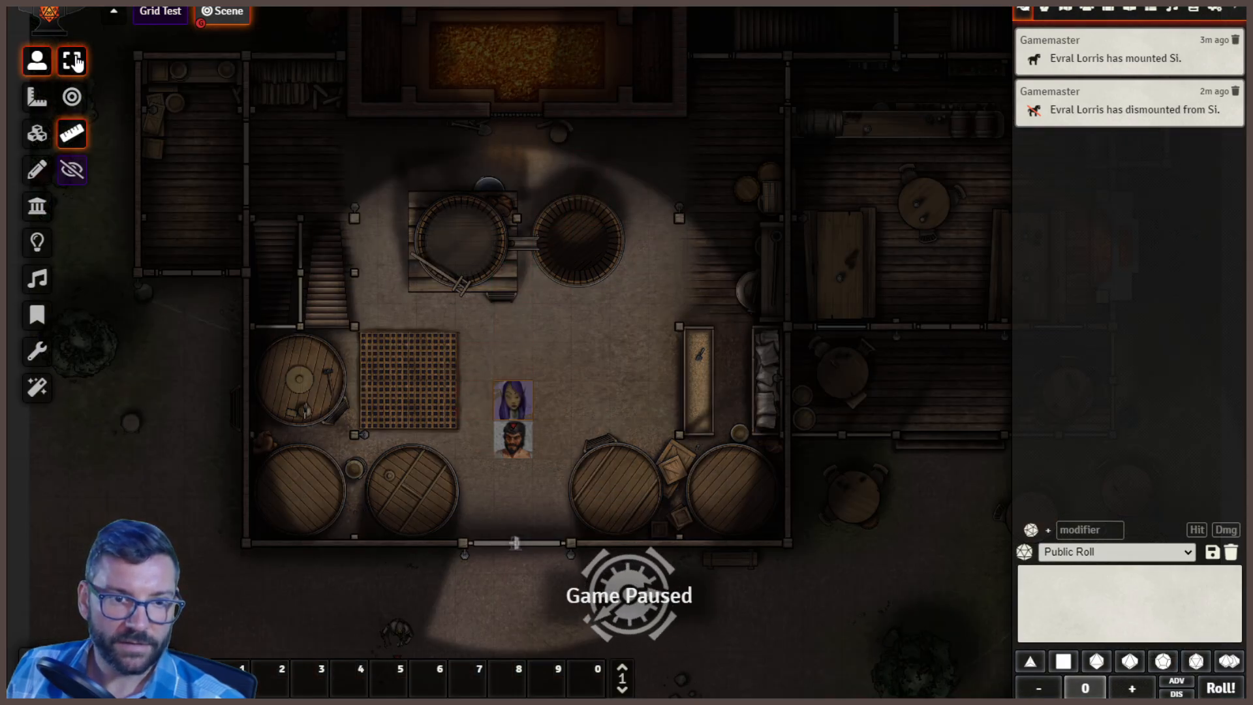
click(566, 374)
drag(513, 399, 663, 328)
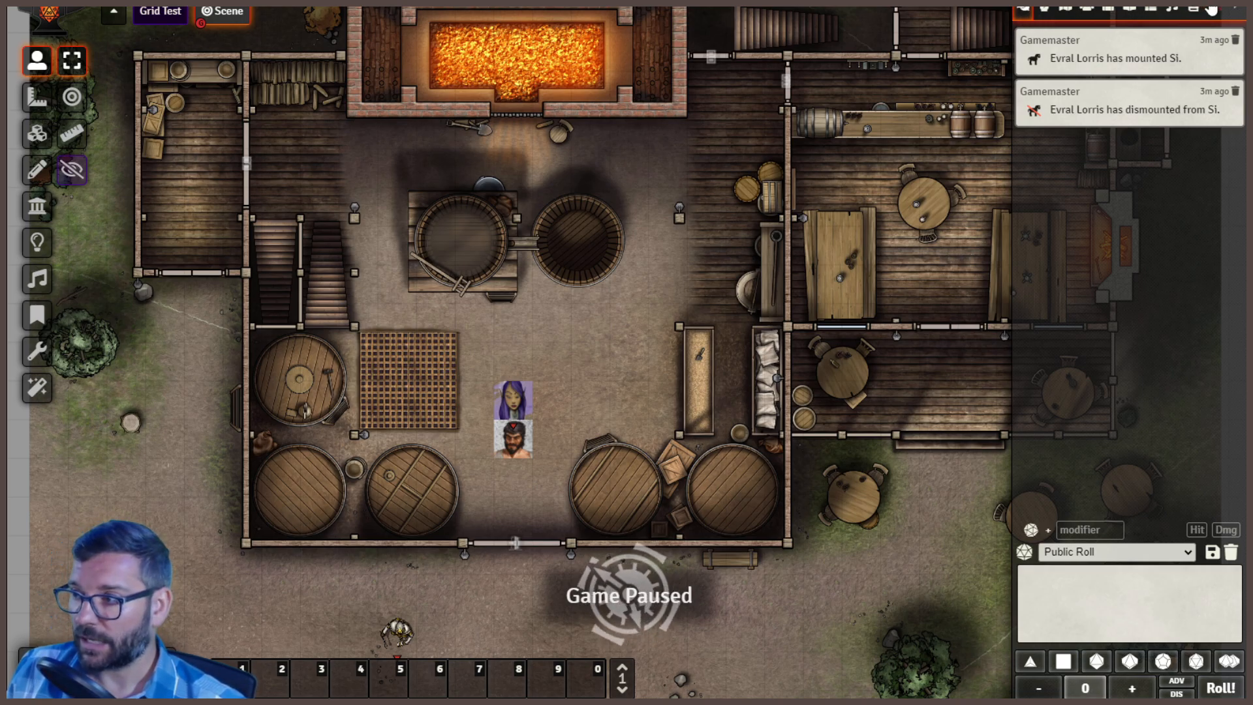
Open the game configuration's module settings and ready the module filter
click(1214, 9)
click(1116, 152)
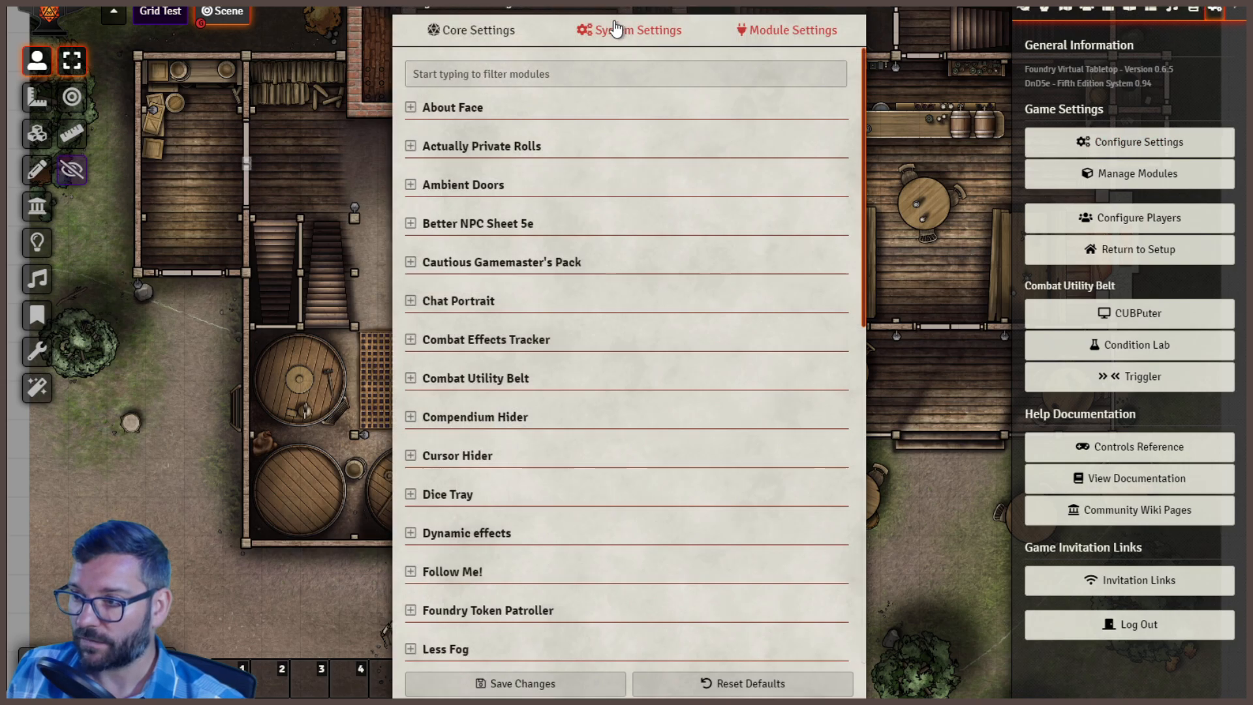
click(603, 67)
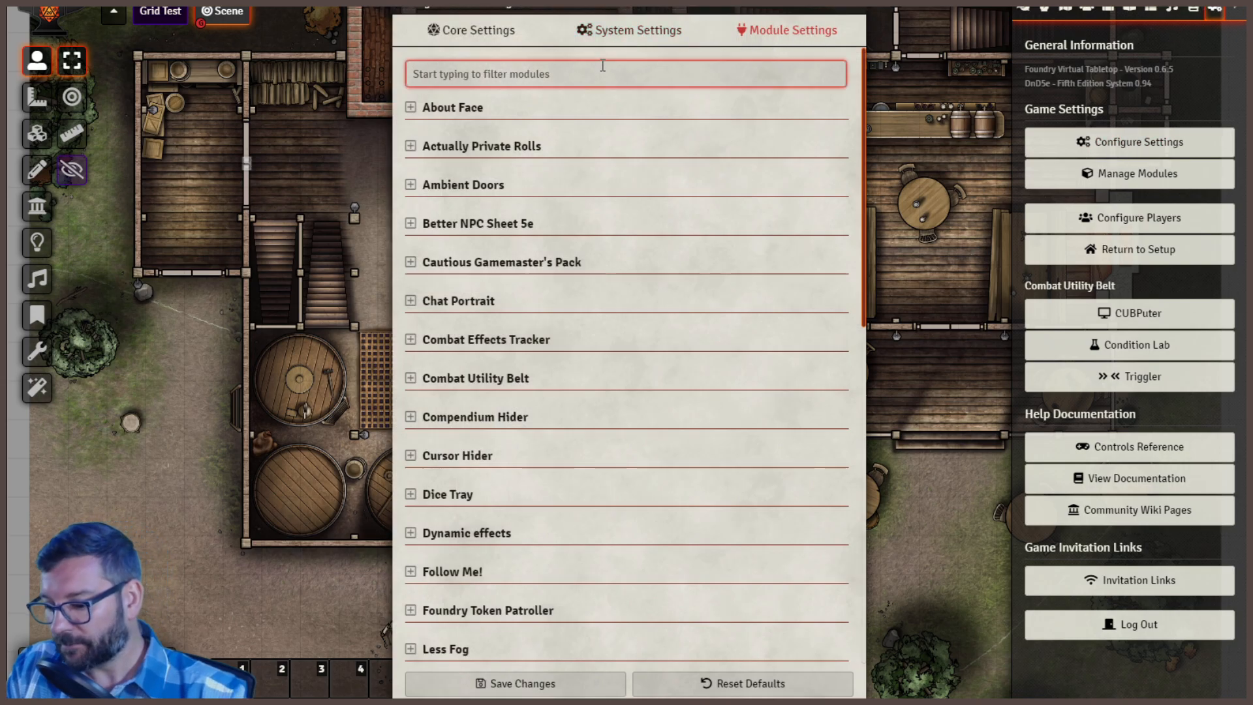
text(djis)
key(BackSpace)
key(BackSpace)
key(BackSpace)
key(BackSpace)
Filter the modules for "show", examine the Show Drag Distance options, and close the settings window
text(show)
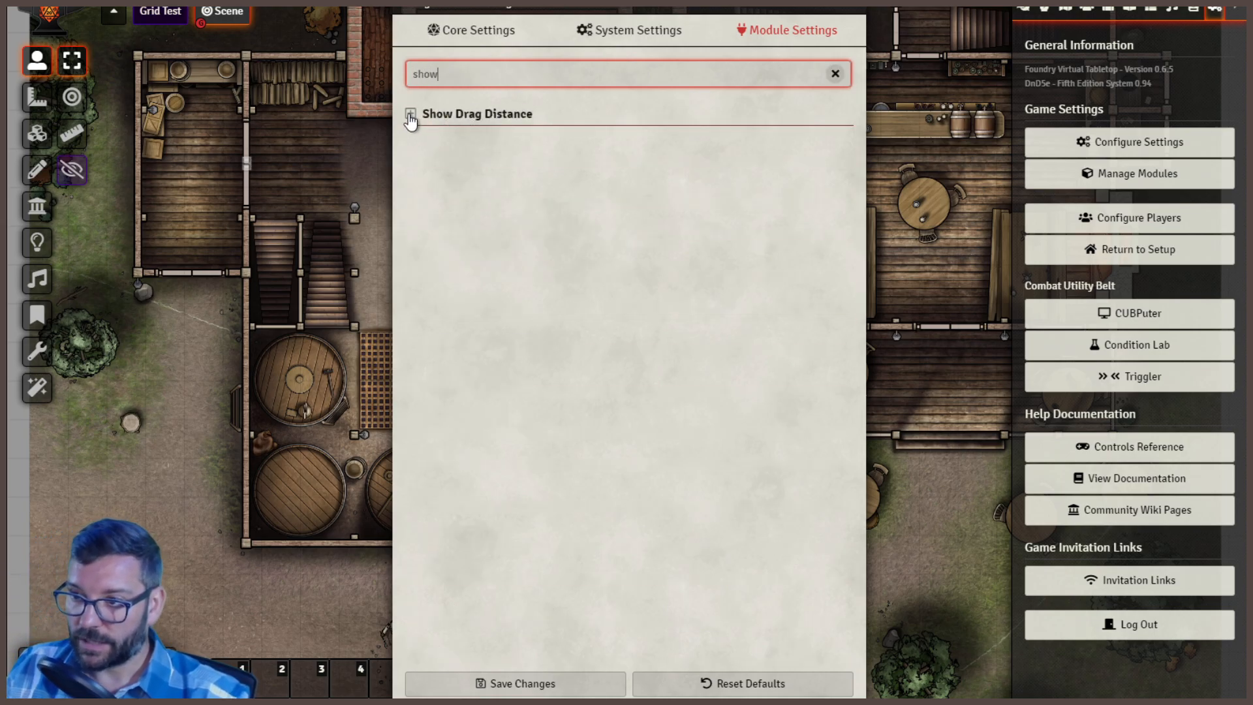
click(410, 115)
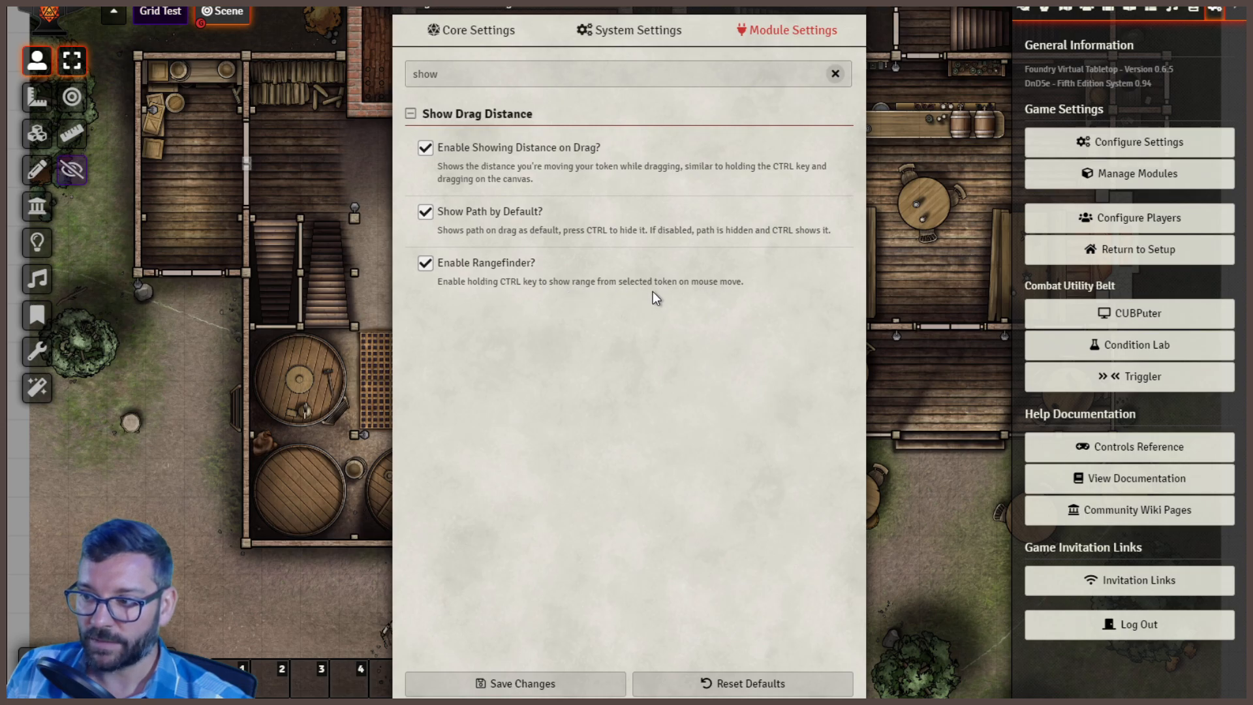
click(850, 13)
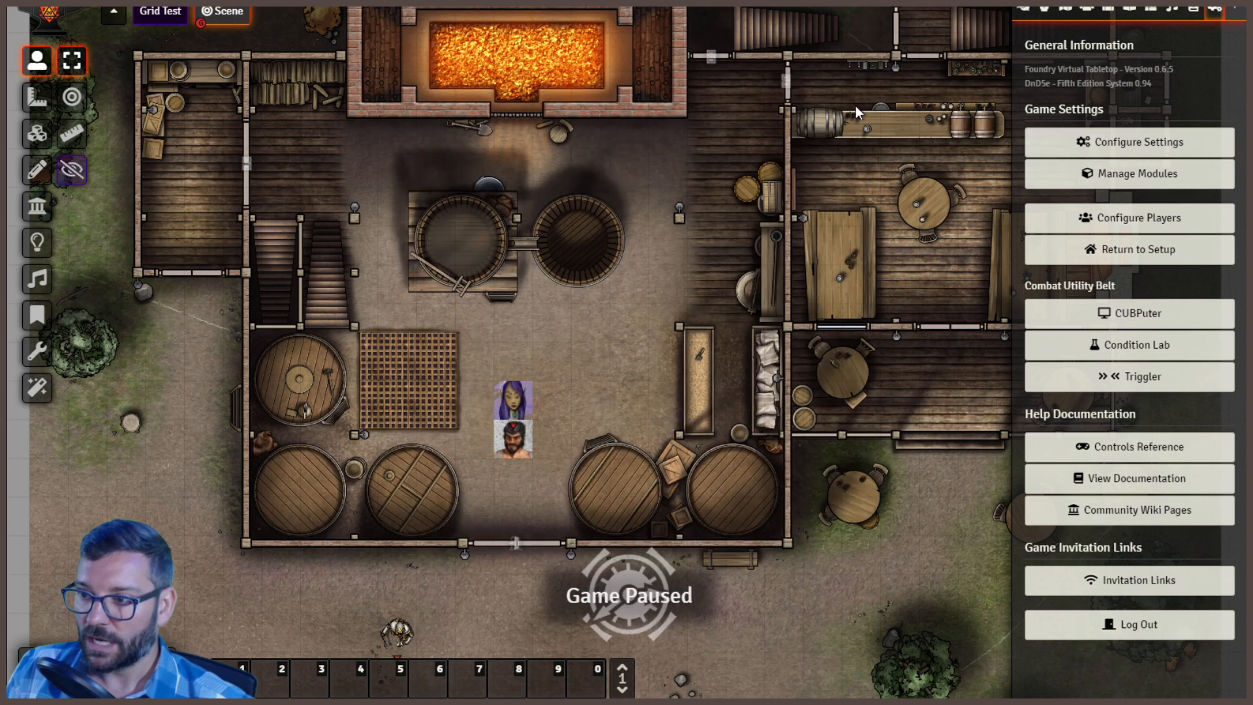
Preview a diagonal move of the purple-haired elf, check the elevation control on her token, and deselect her
drag(513, 400, 569, 336)
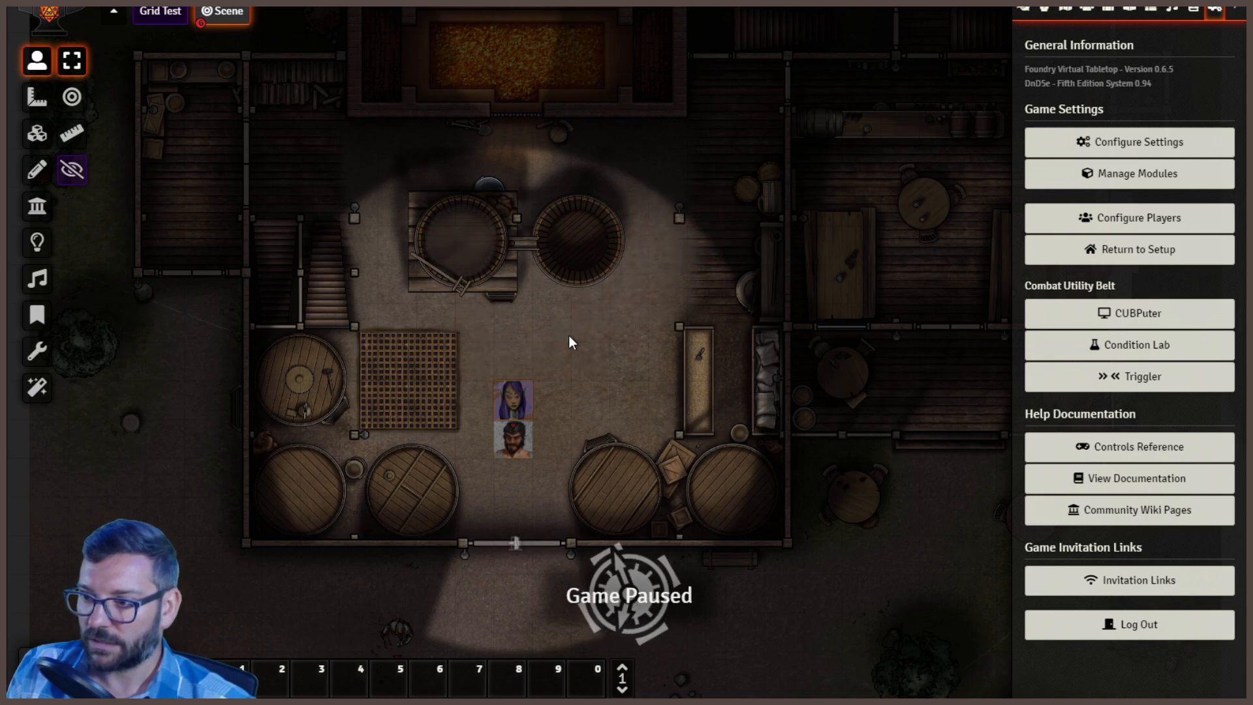
right_click(516, 402)
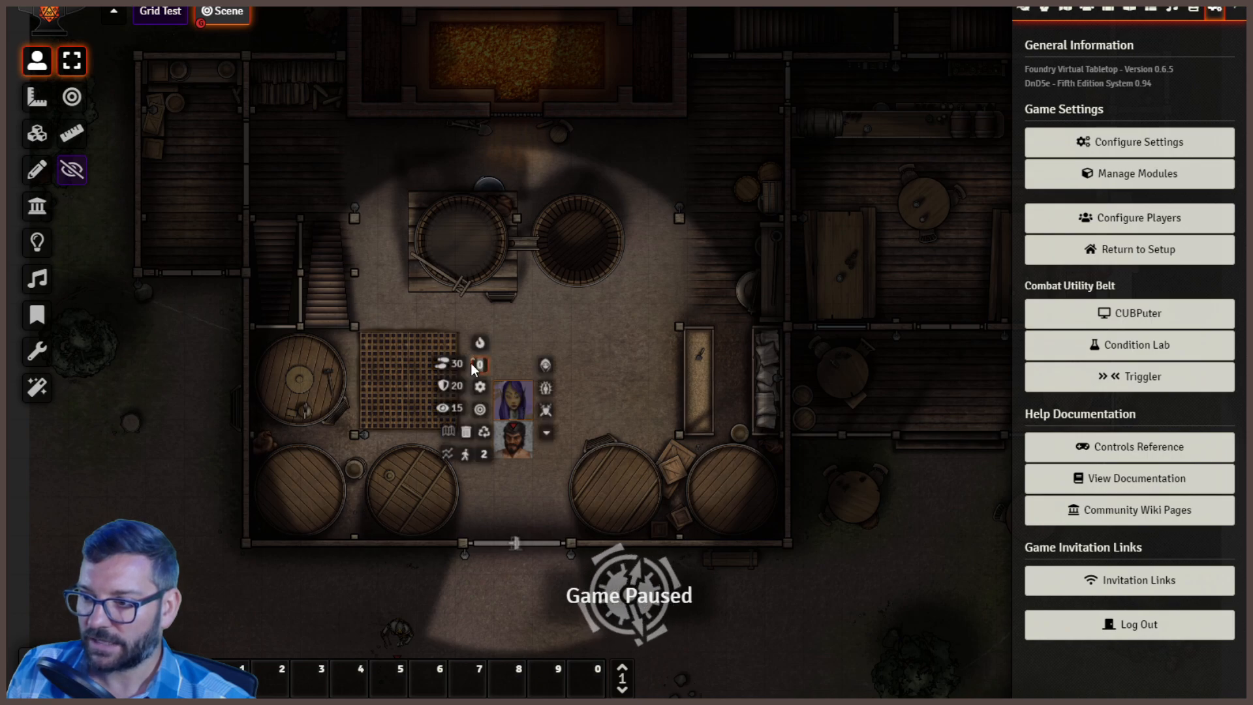
click(565, 334)
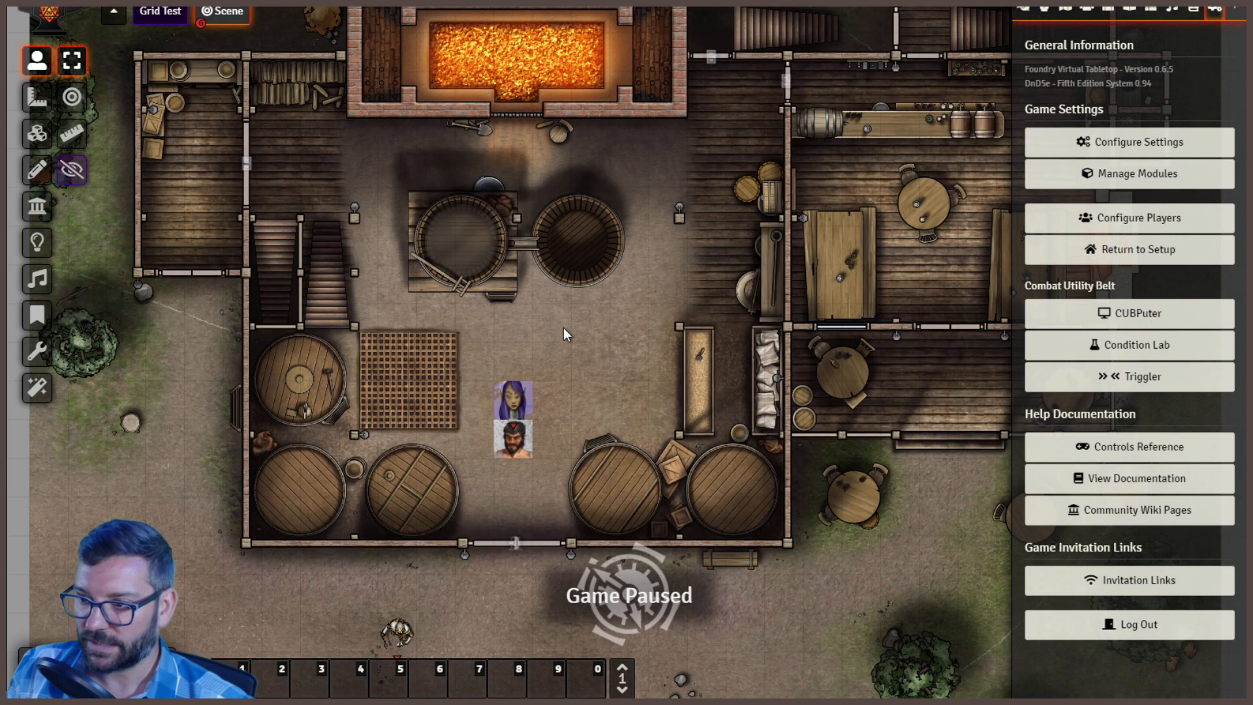
Set the purple-haired elf token's elevation to 10
click(517, 405)
right_click(517, 406)
click(480, 365)
text(10)
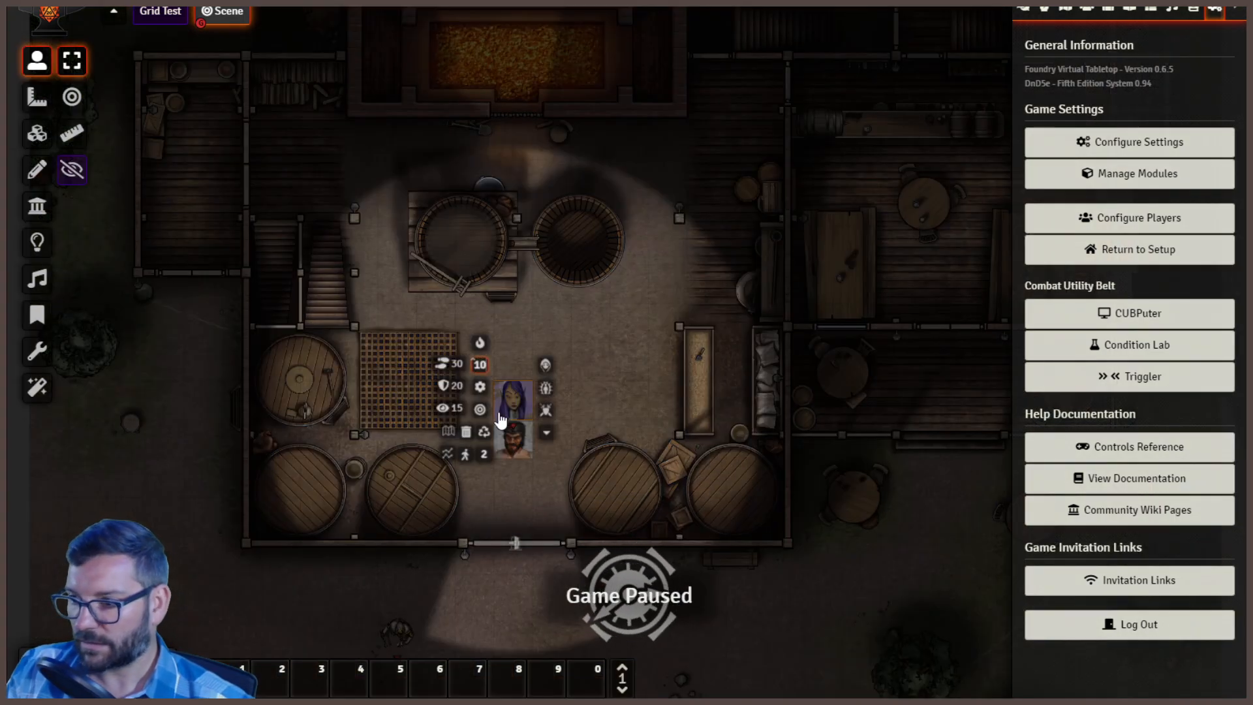
key(Return)
Preview the elevated elf's move distance sideways and diagonally up-right, and preview a diagonal move of the bearded man, leaving both tokens in place
drag(510, 402, 602, 417)
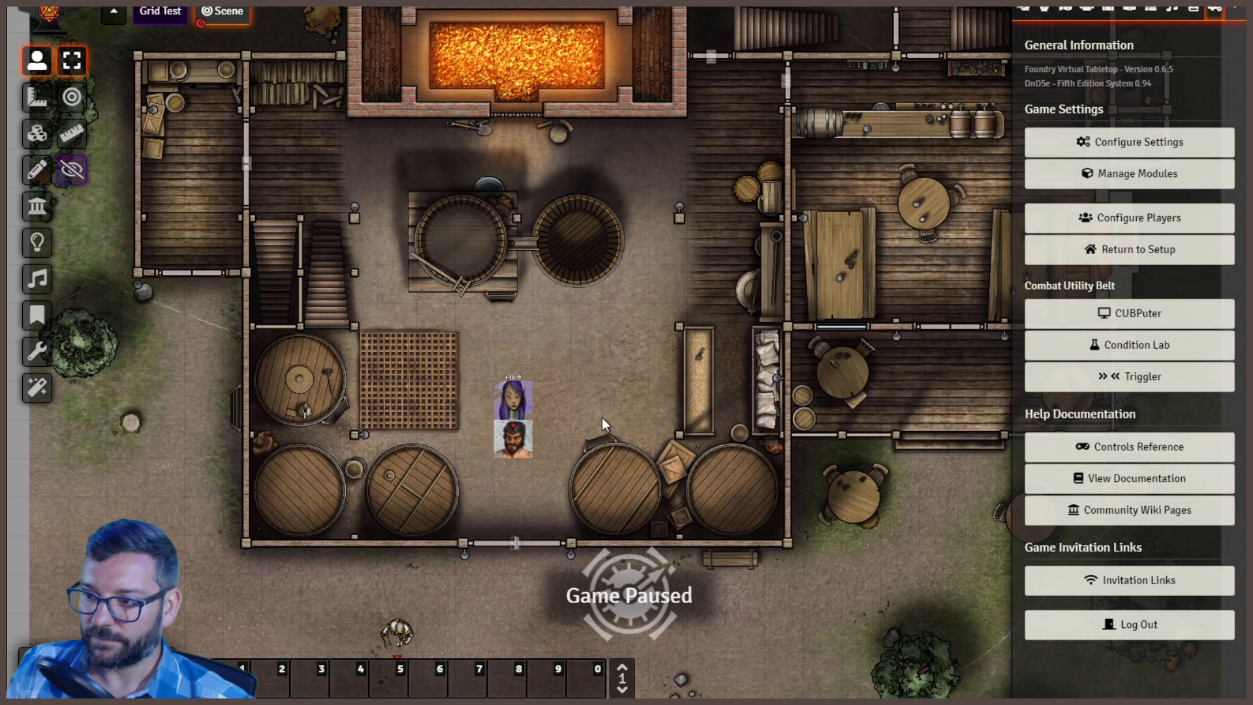
click(506, 401)
drag(502, 402, 660, 326)
click(659, 326)
drag(513, 439, 630, 328)
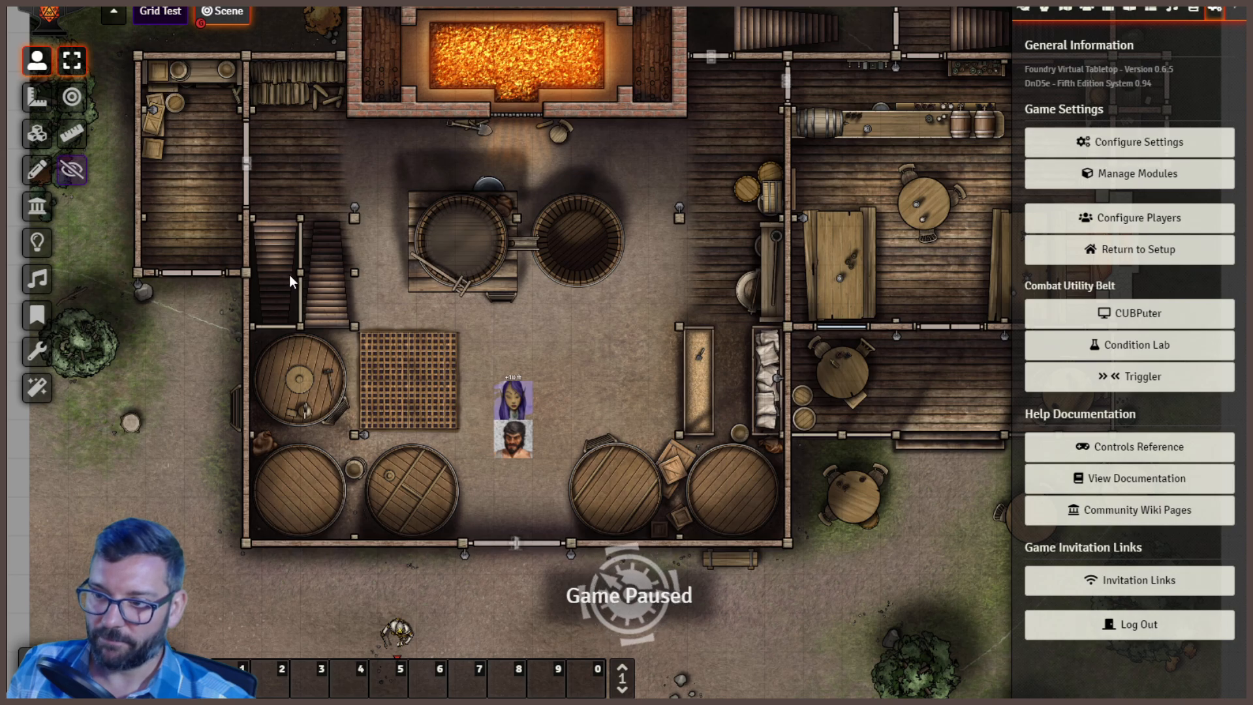
drag(280, 239, 542, 119)
drag(280, 239, 502, 173)
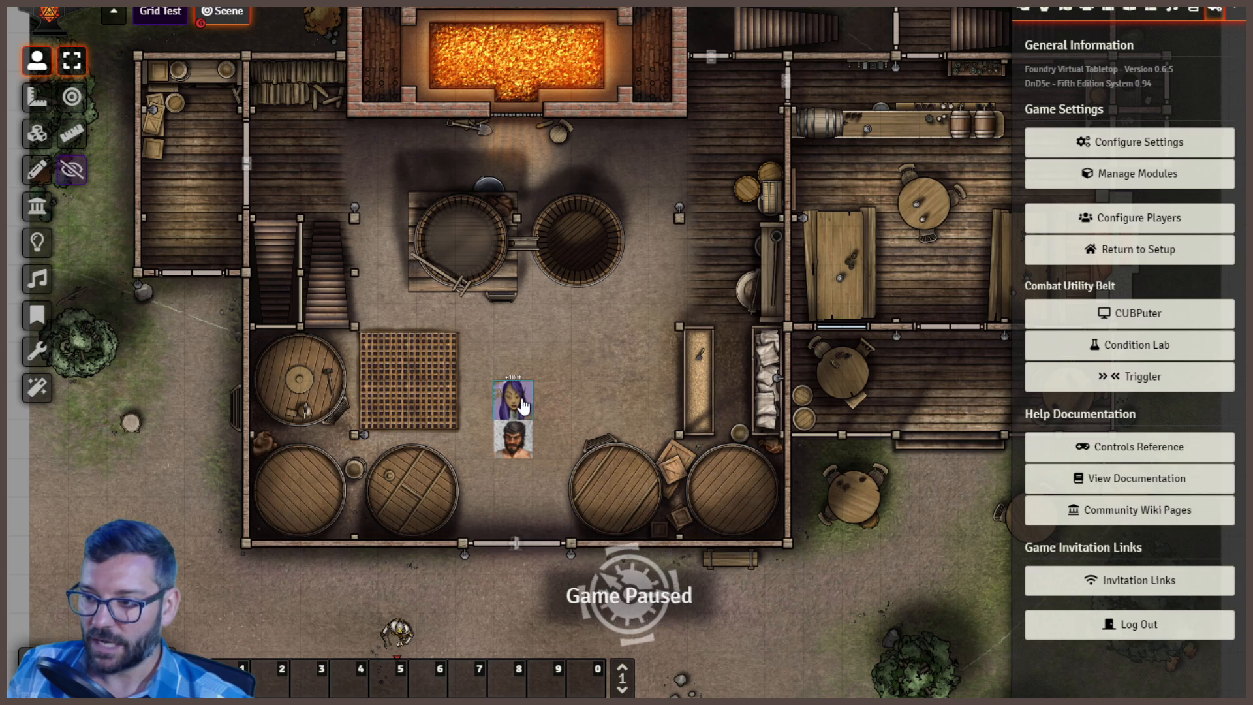
Set the purple-haired elf's elevation back to 0 and deselect her
right_click(523, 406)
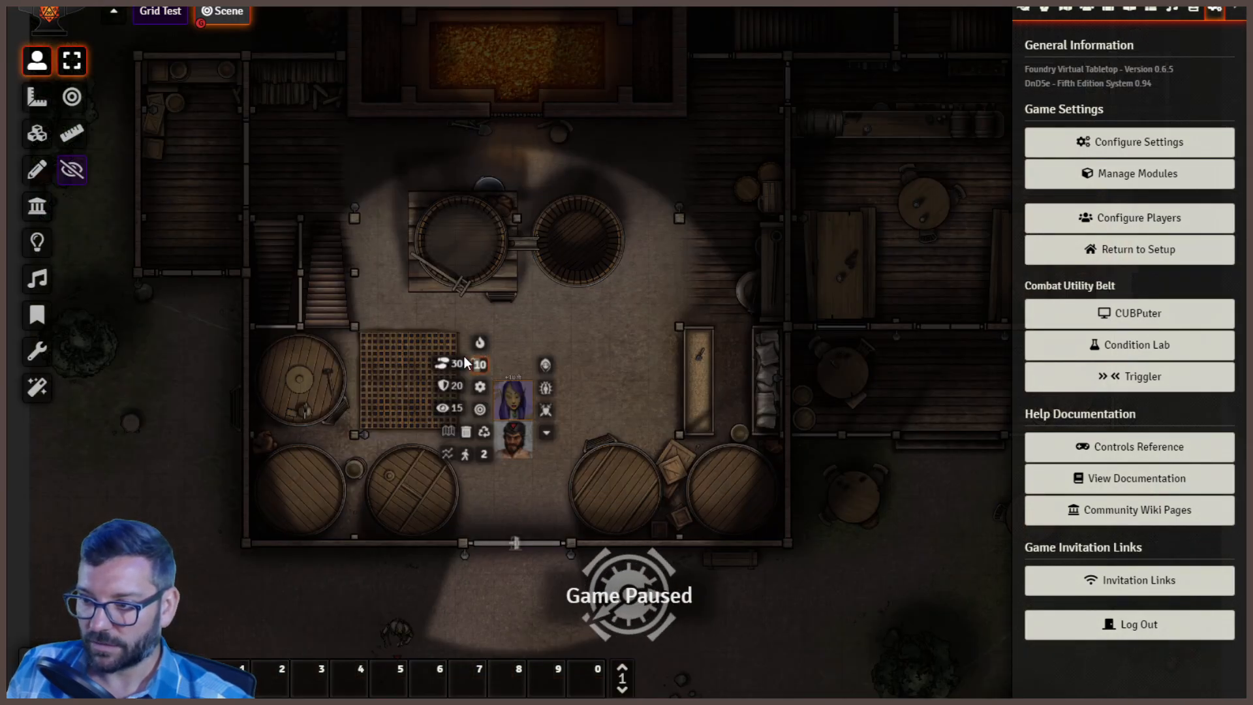
click(507, 342)
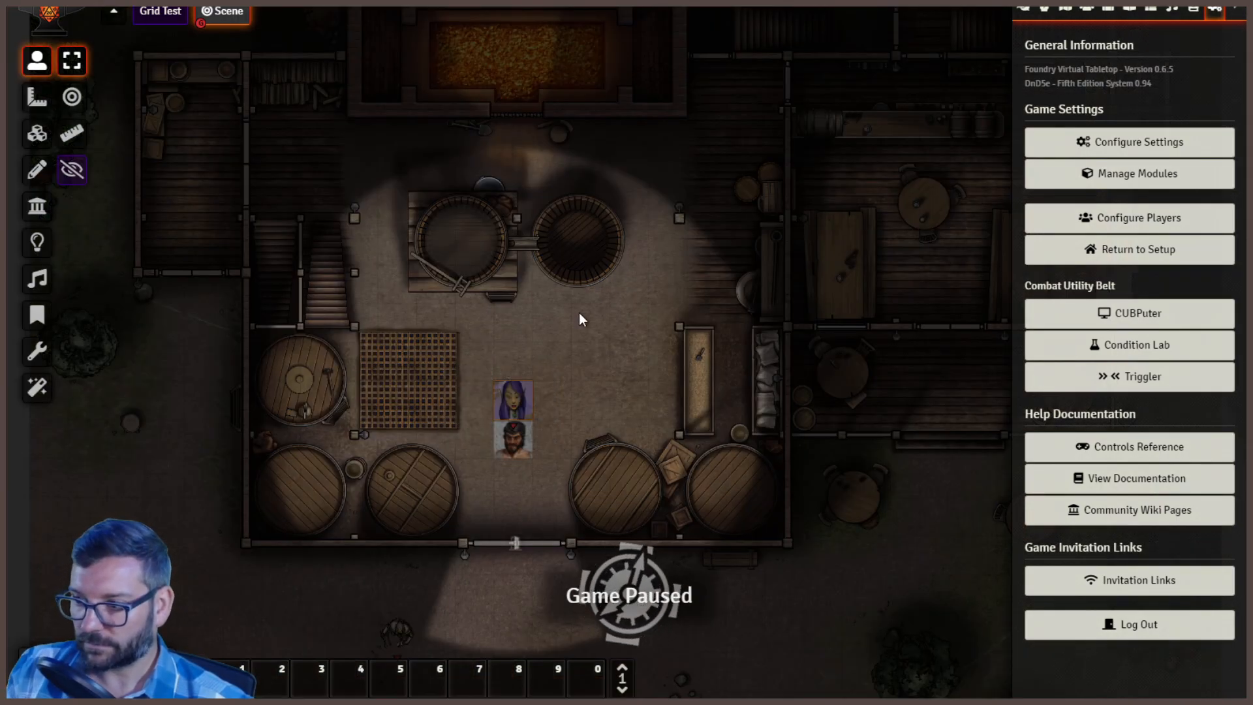
drag(306, 375, 622, 128)
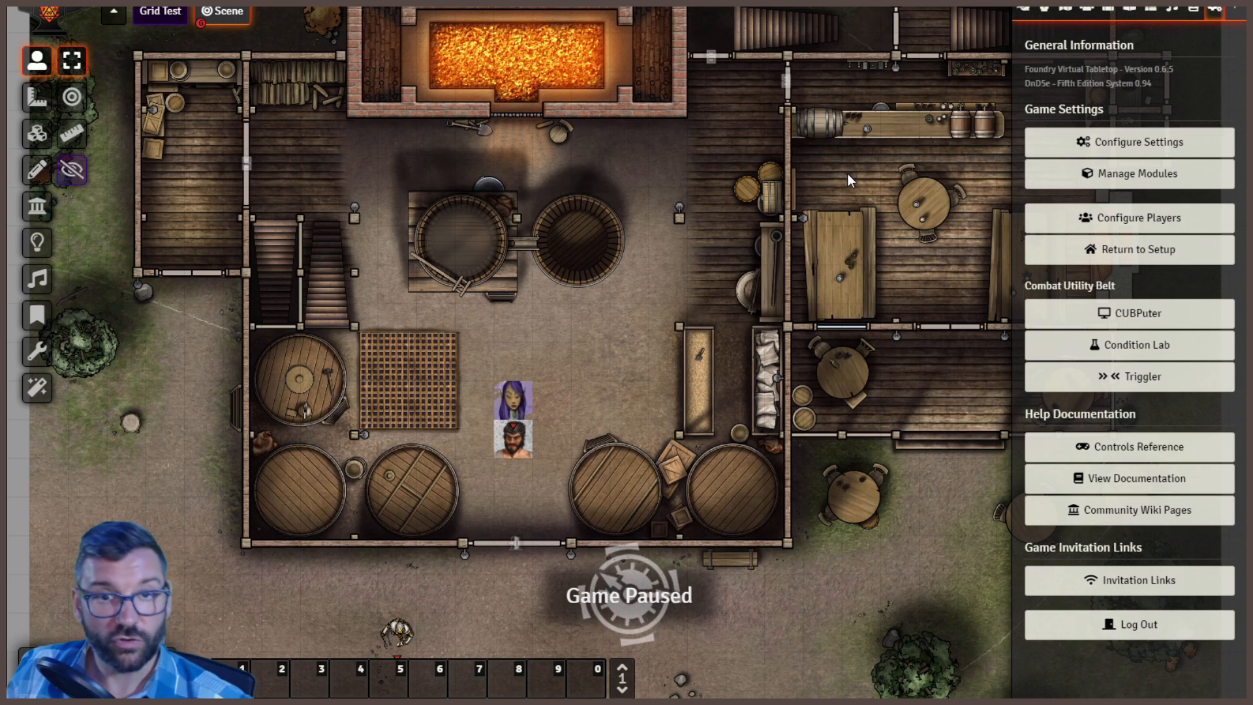
drag(670, 209, 594, 359)
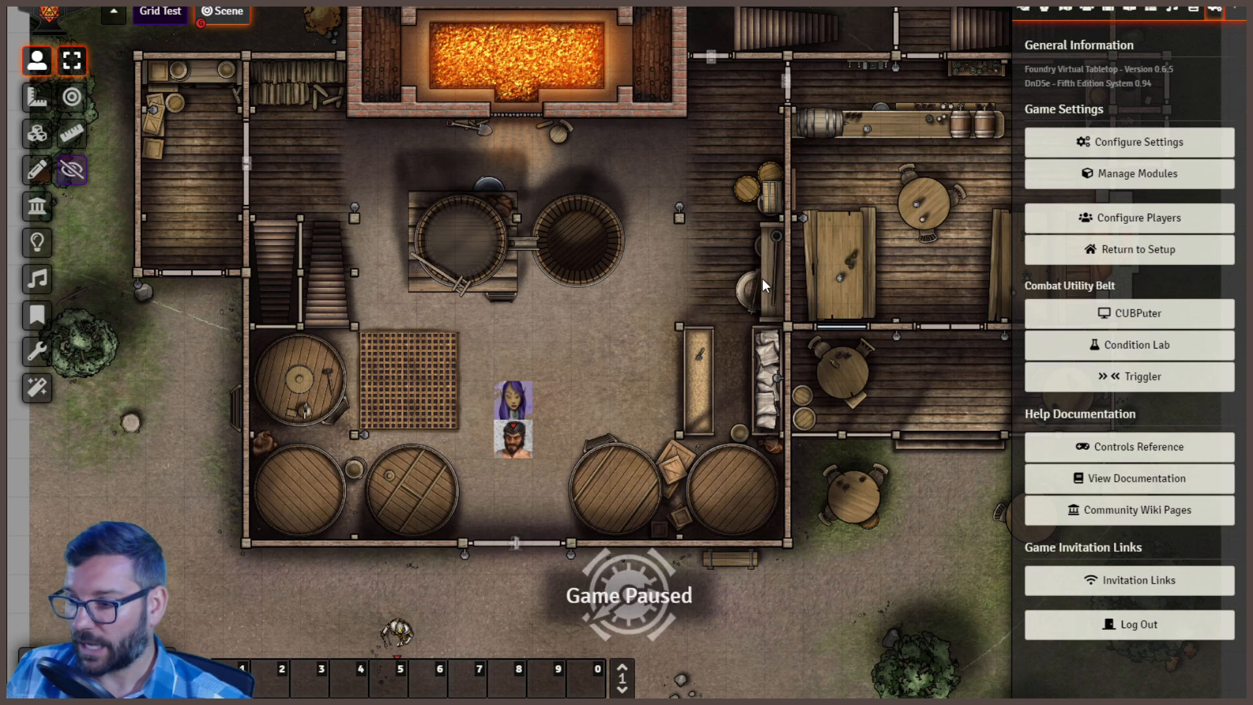
Examine the quick controls around the purple-haired elf's token up close, and deselect her
scroll(470, 393, up, 5)
drag(539, 371, 597, 249)
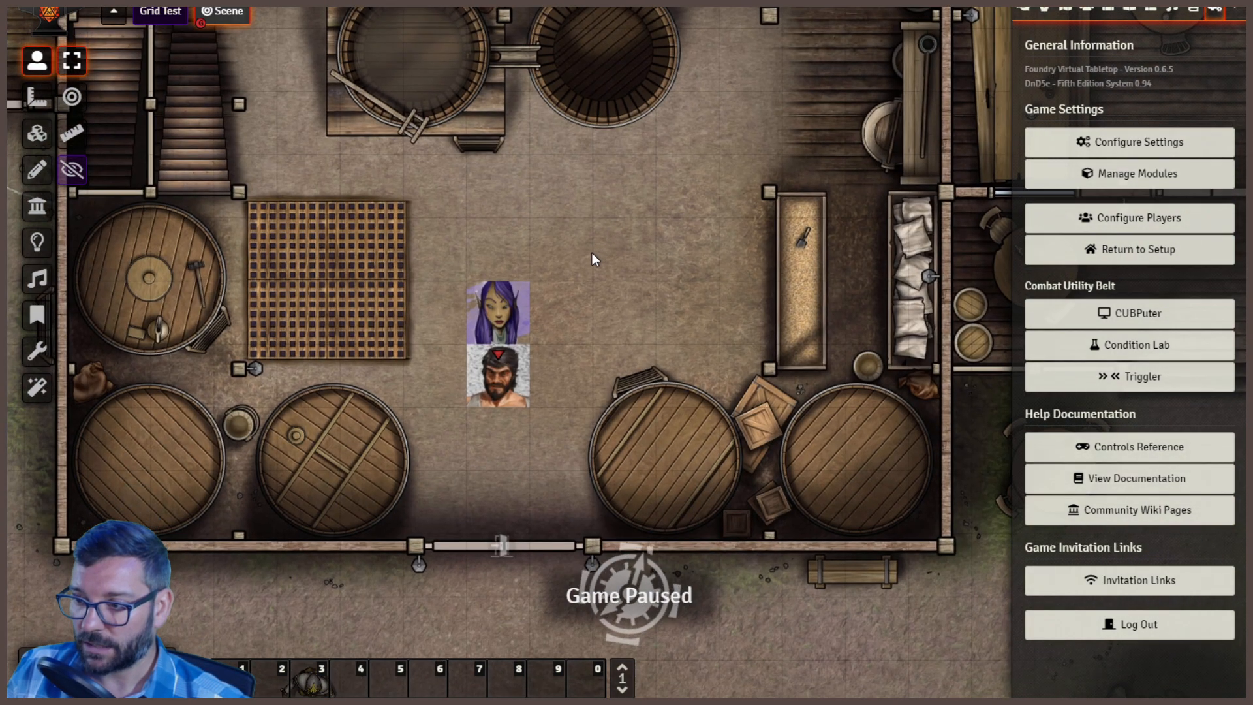
click(496, 310)
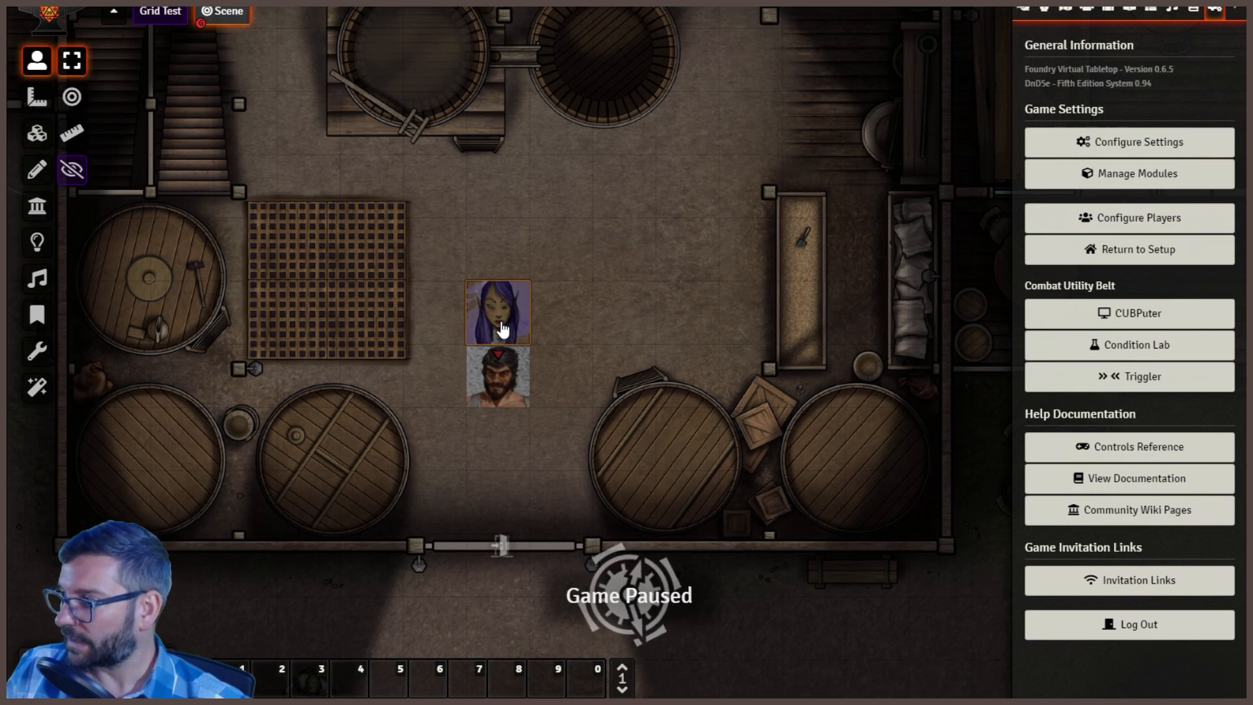
right_click(507, 310)
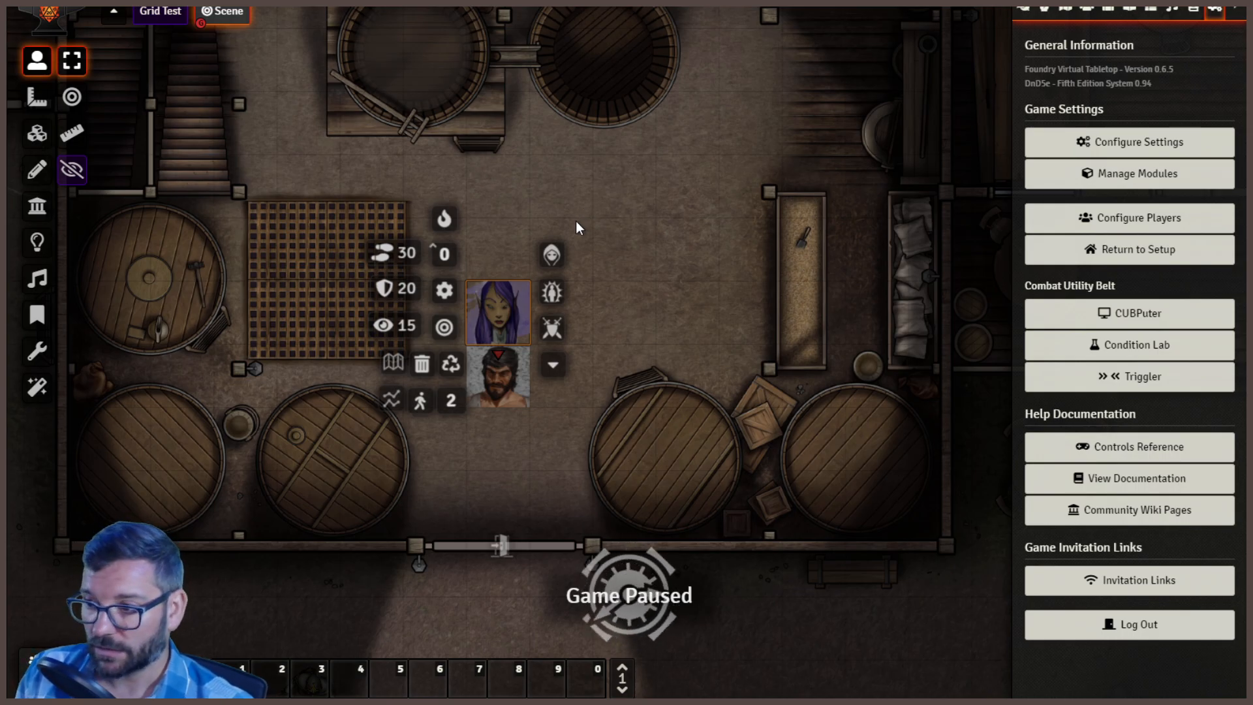
click(676, 267)
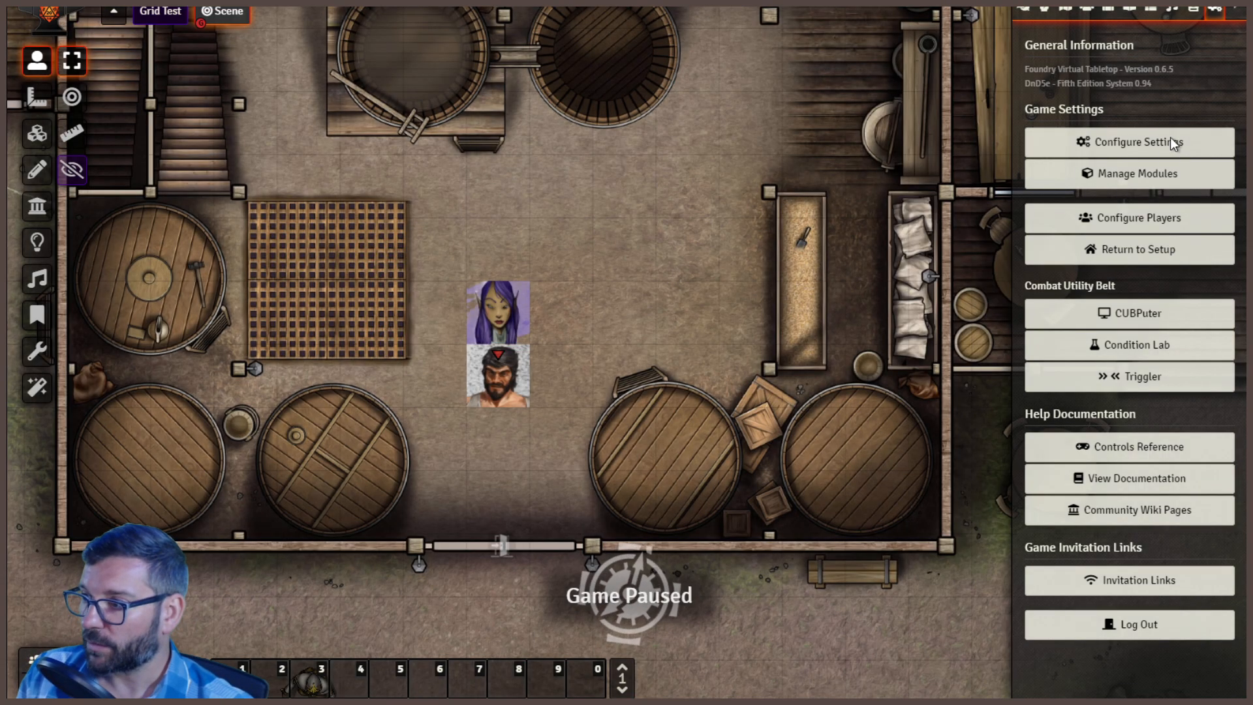
Filter the game configuration's module settings for "token", clear the filter, and close the settings window
click(1139, 141)
click(807, 30)
click(518, 76)
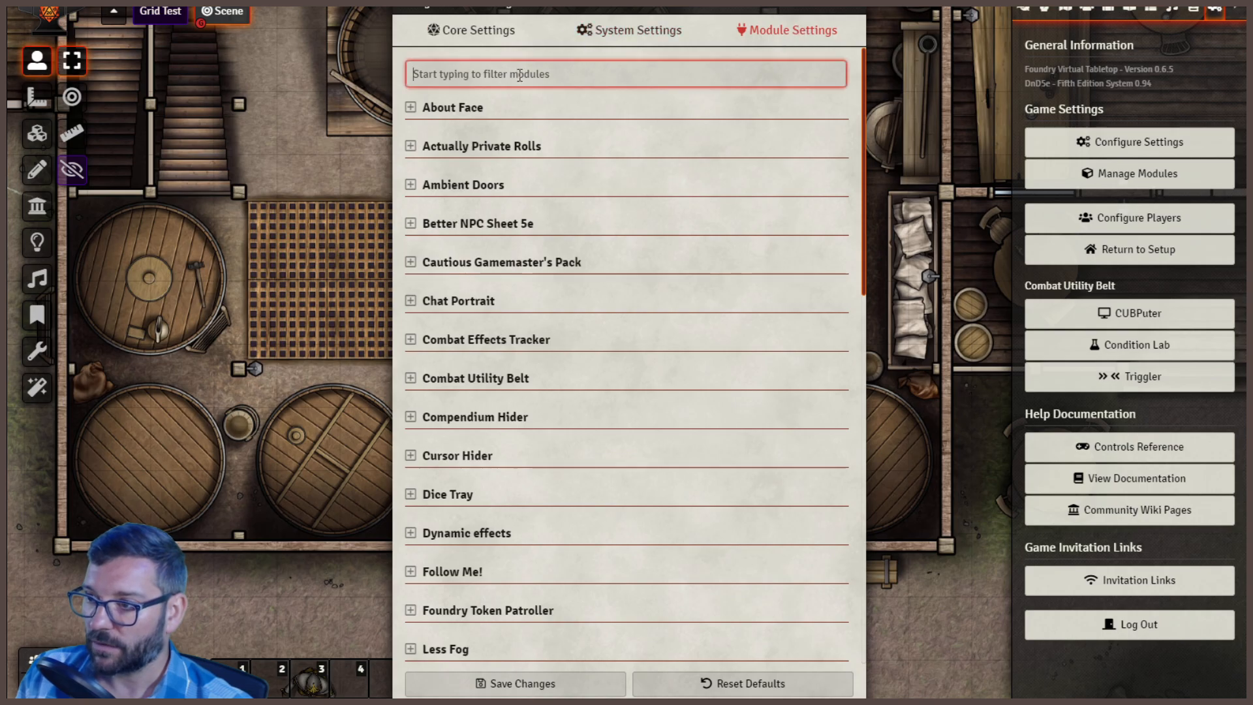
text(token)
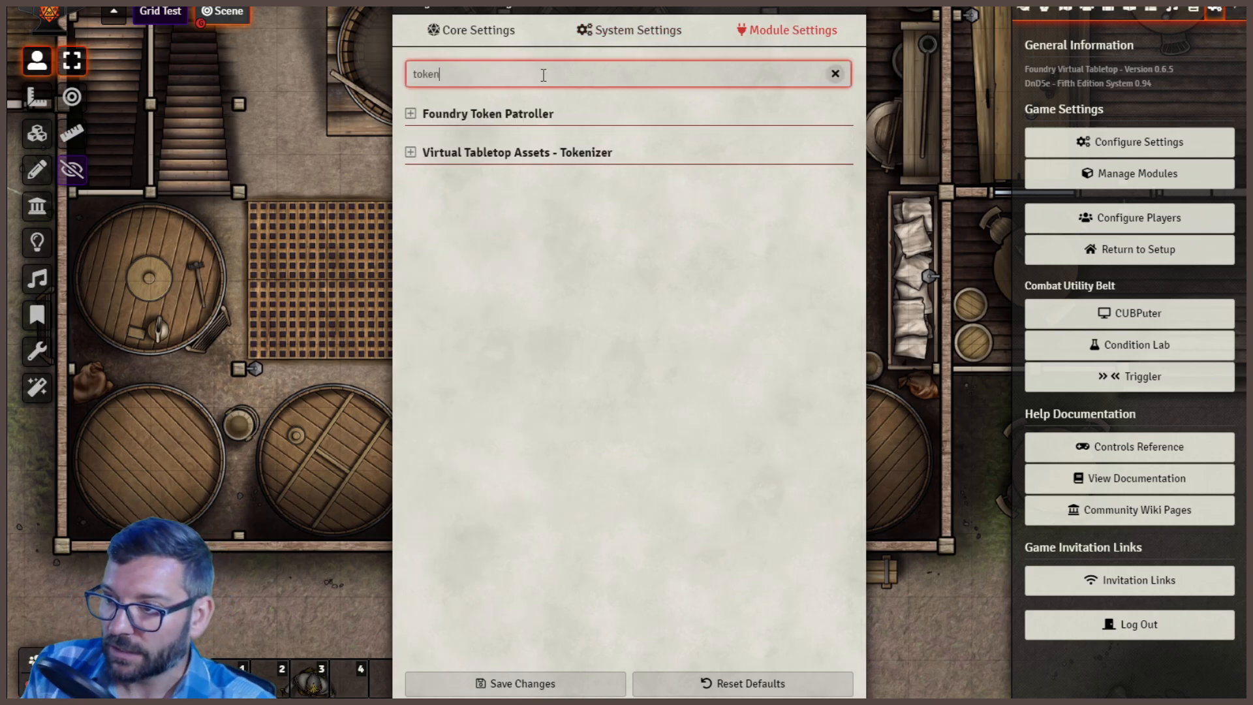
click(835, 73)
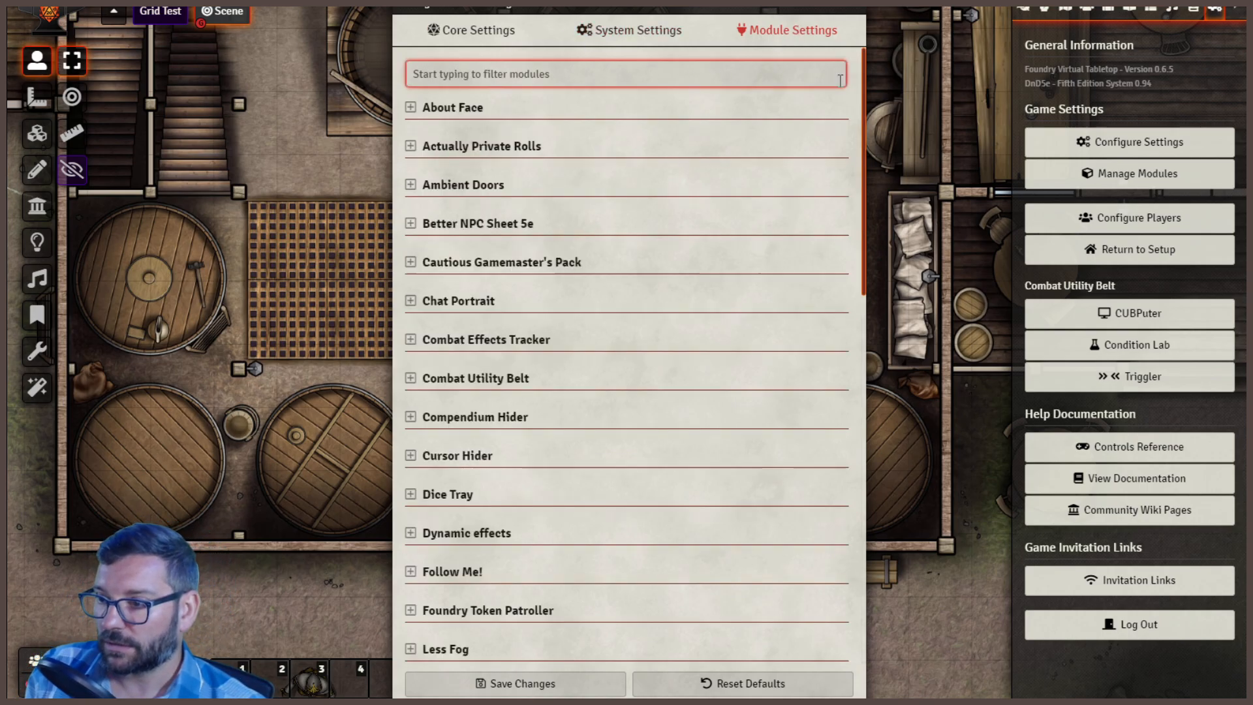
click(849, 9)
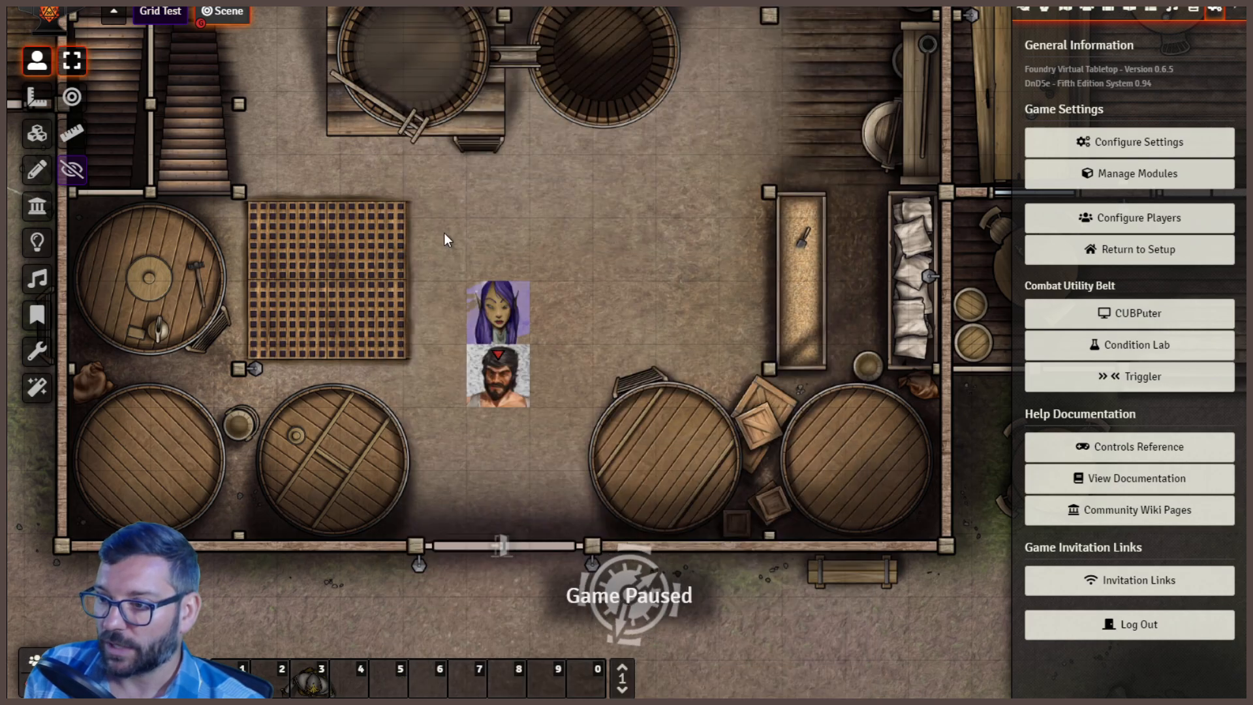
Open the purple-haired elf's token configuration, examine its character options, and close it without changes
right_click(493, 324)
click(453, 293)
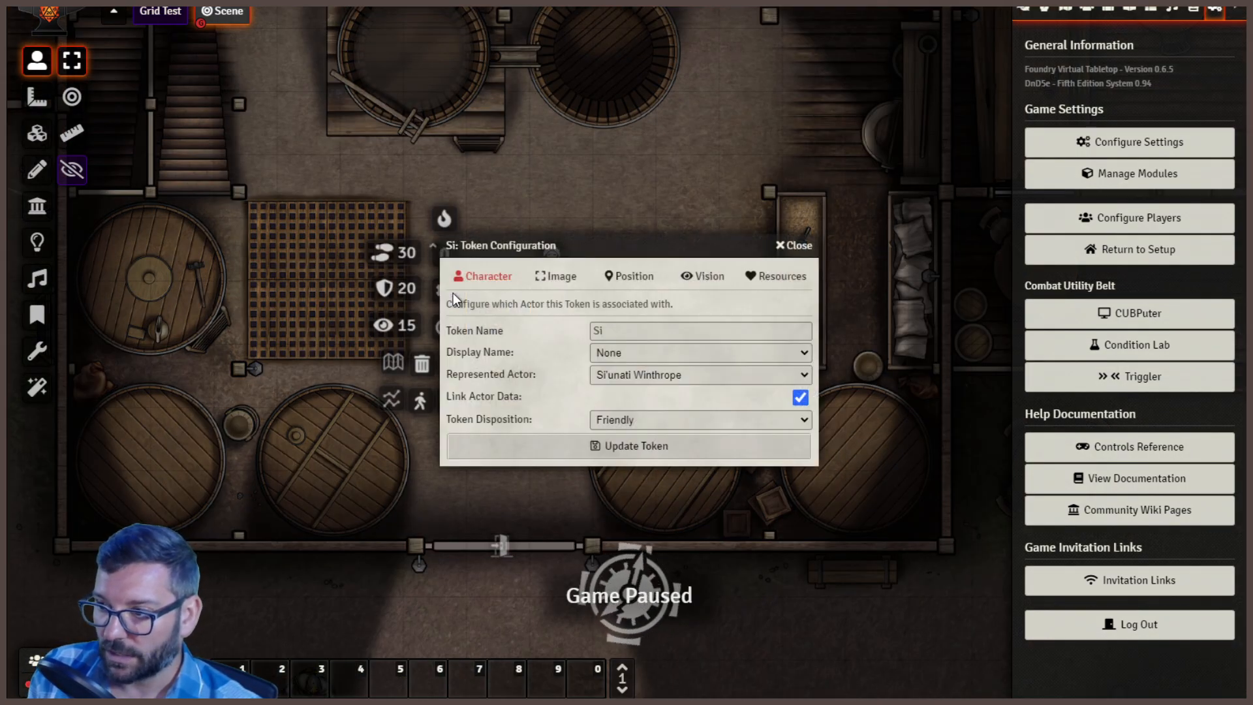
drag(549, 246, 586, 155)
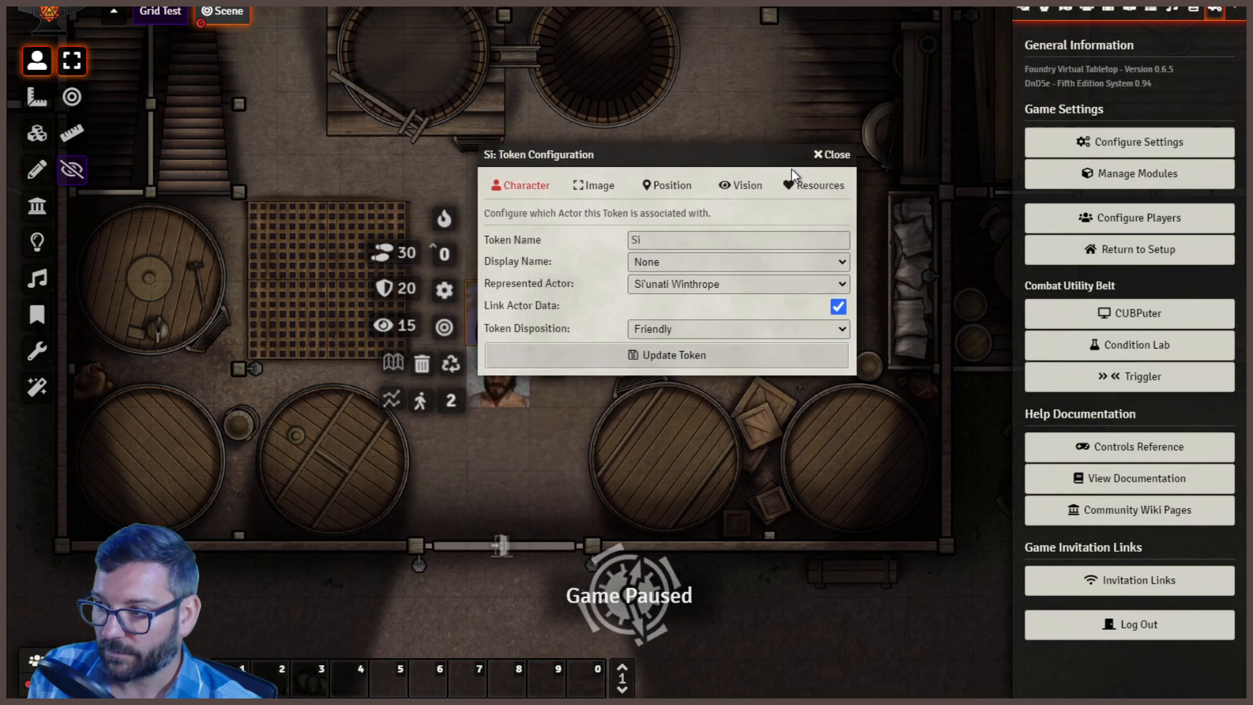
click(844, 157)
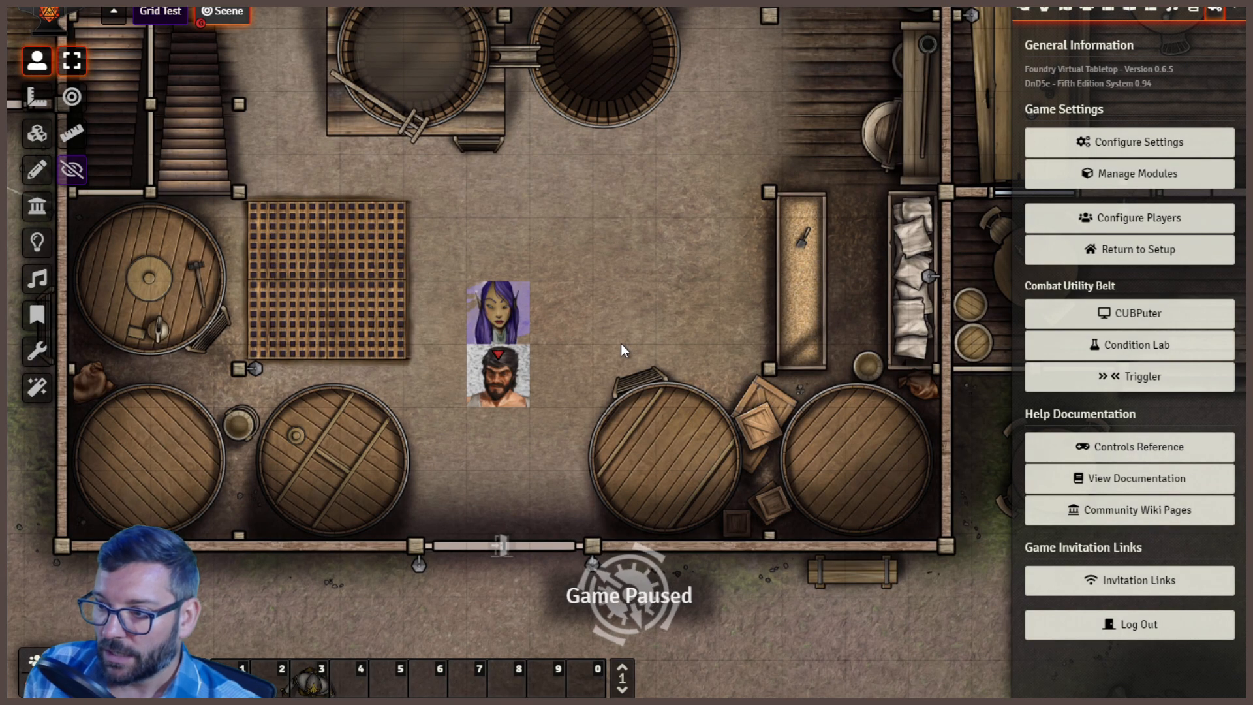
scroll(593, 347, down, 3)
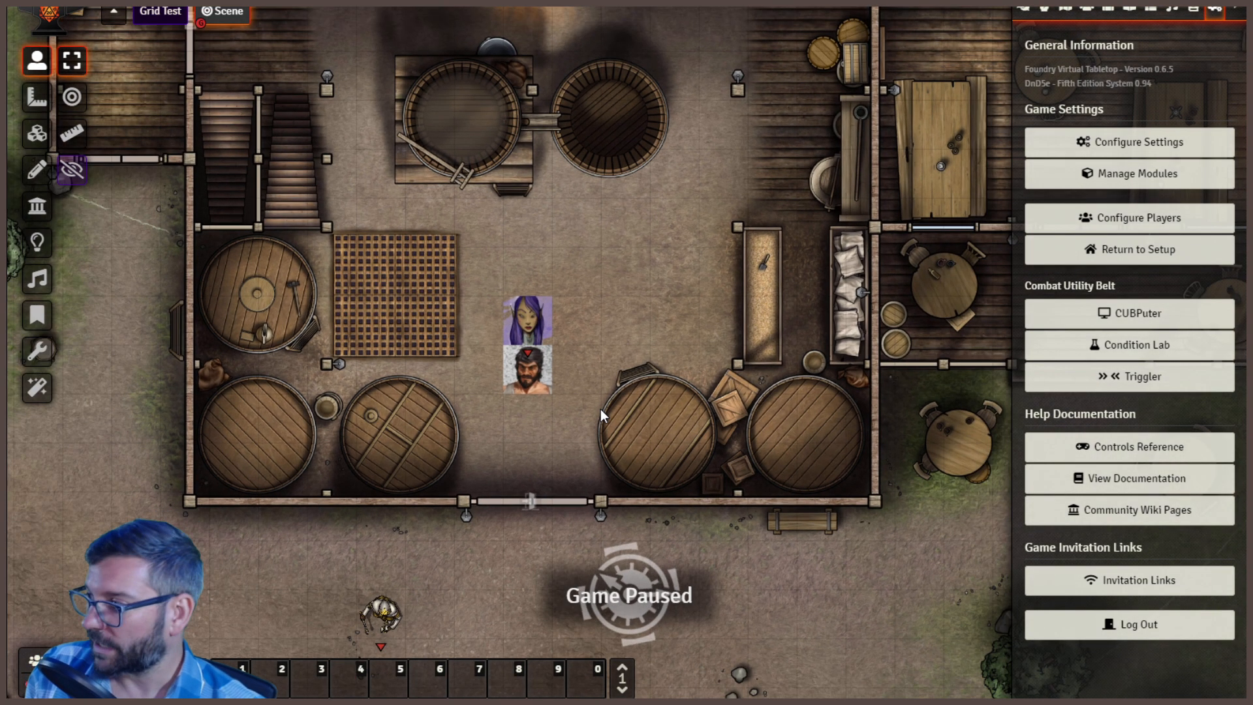
scroll(542, 405, up, 2)
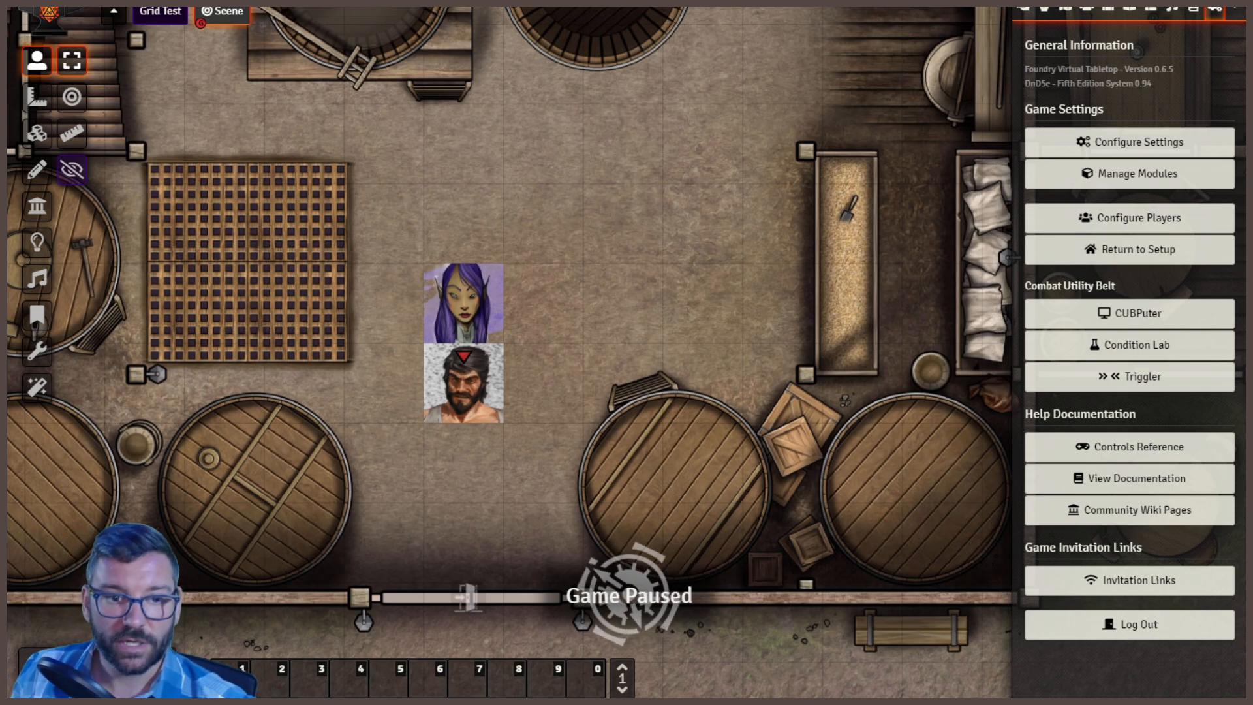
scroll(443, 341, down, 5)
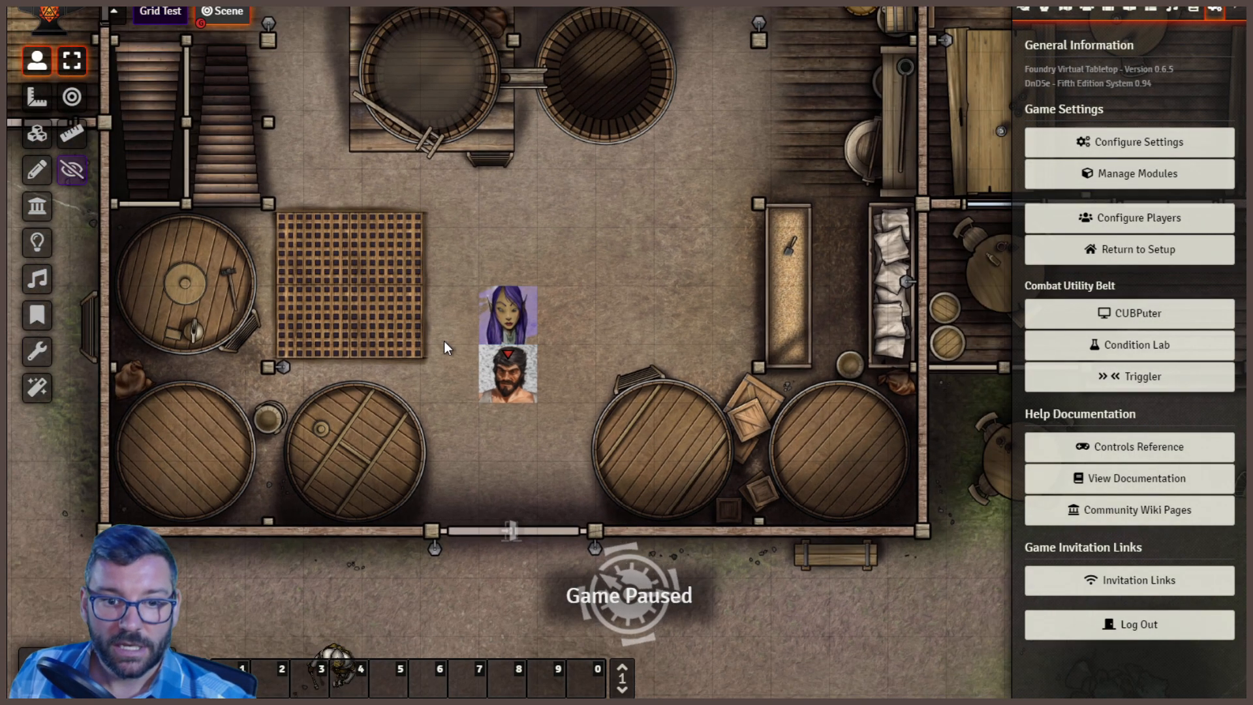
scroll(444, 341, up, 2)
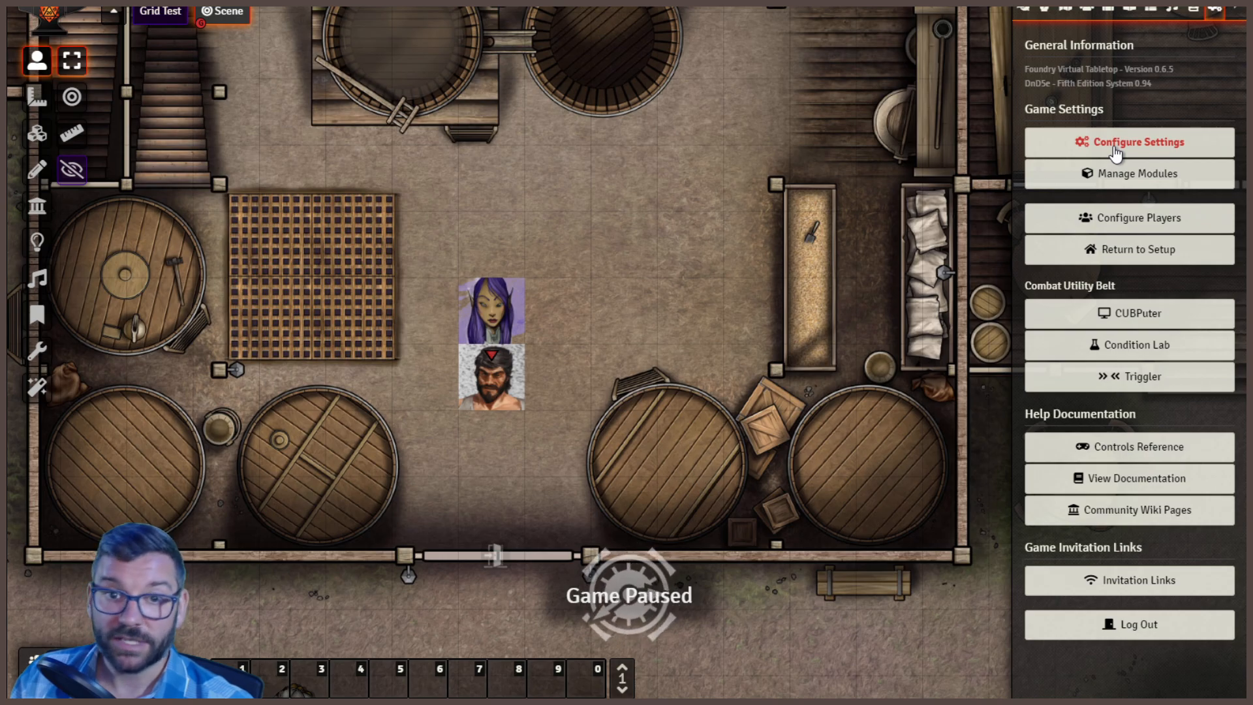
Filter the module settings for "torch", examine the Torch module's light emission options, and save the settings
click(1117, 153)
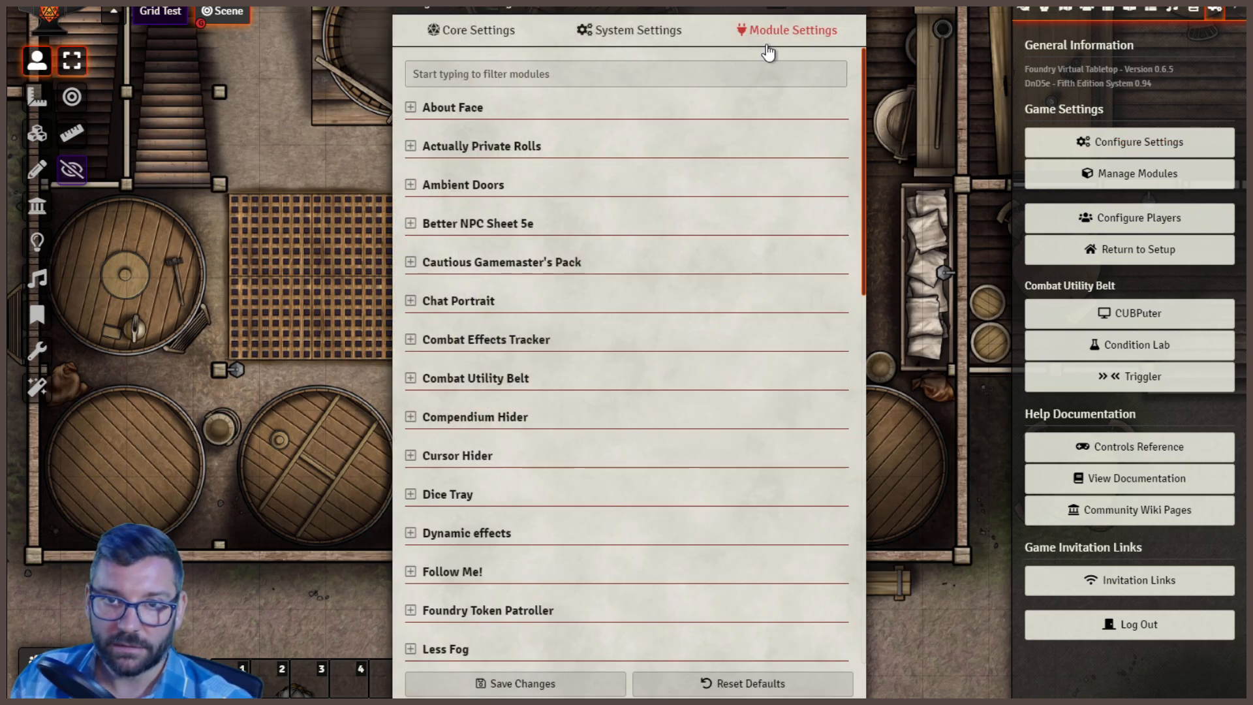
click(511, 80)
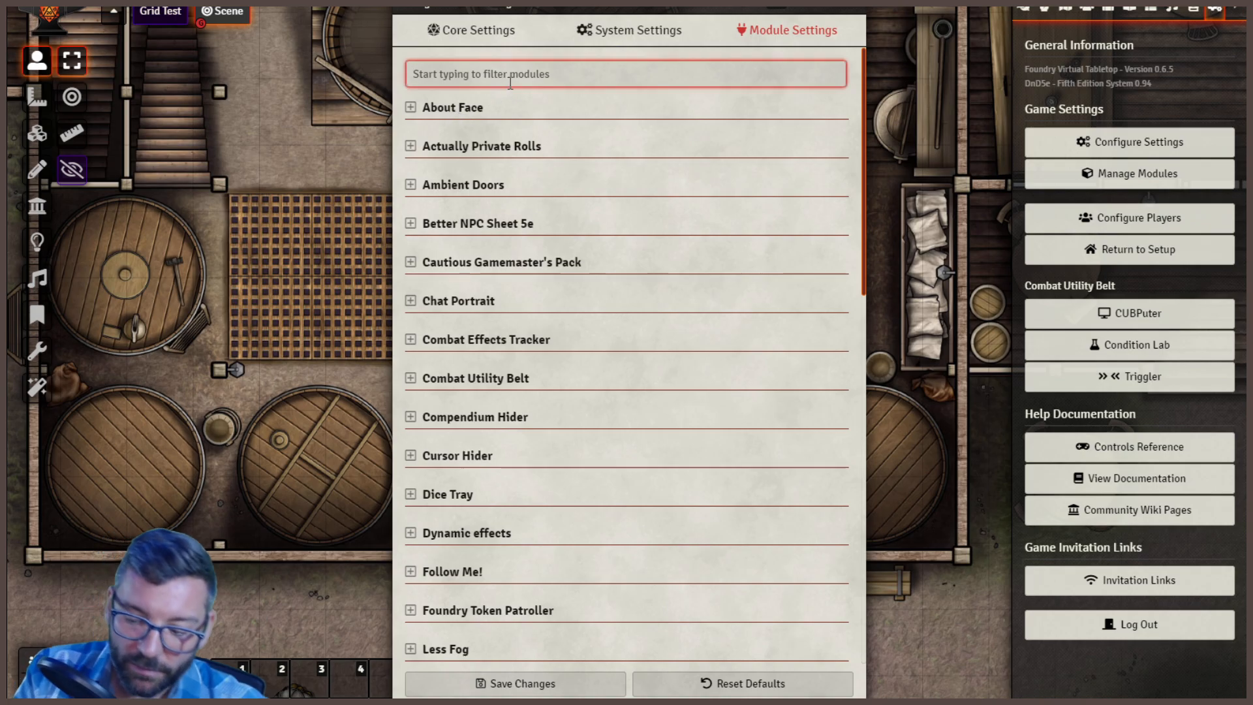
text(torch)
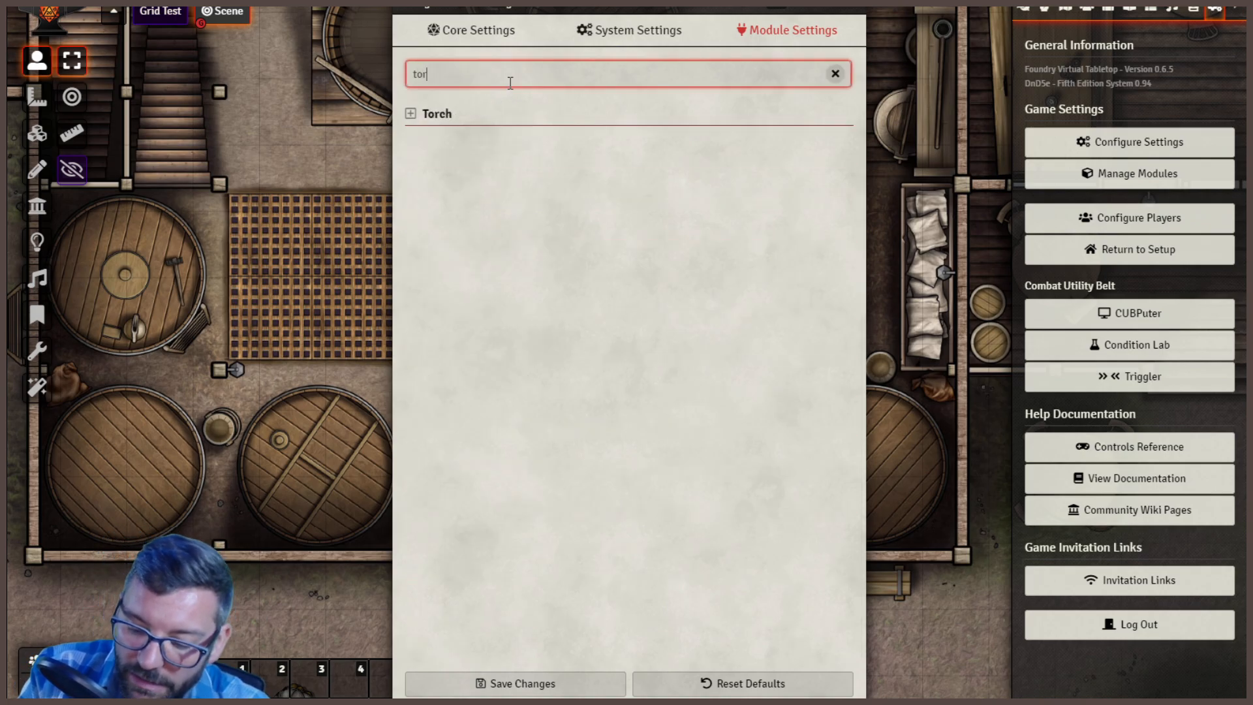
click(409, 118)
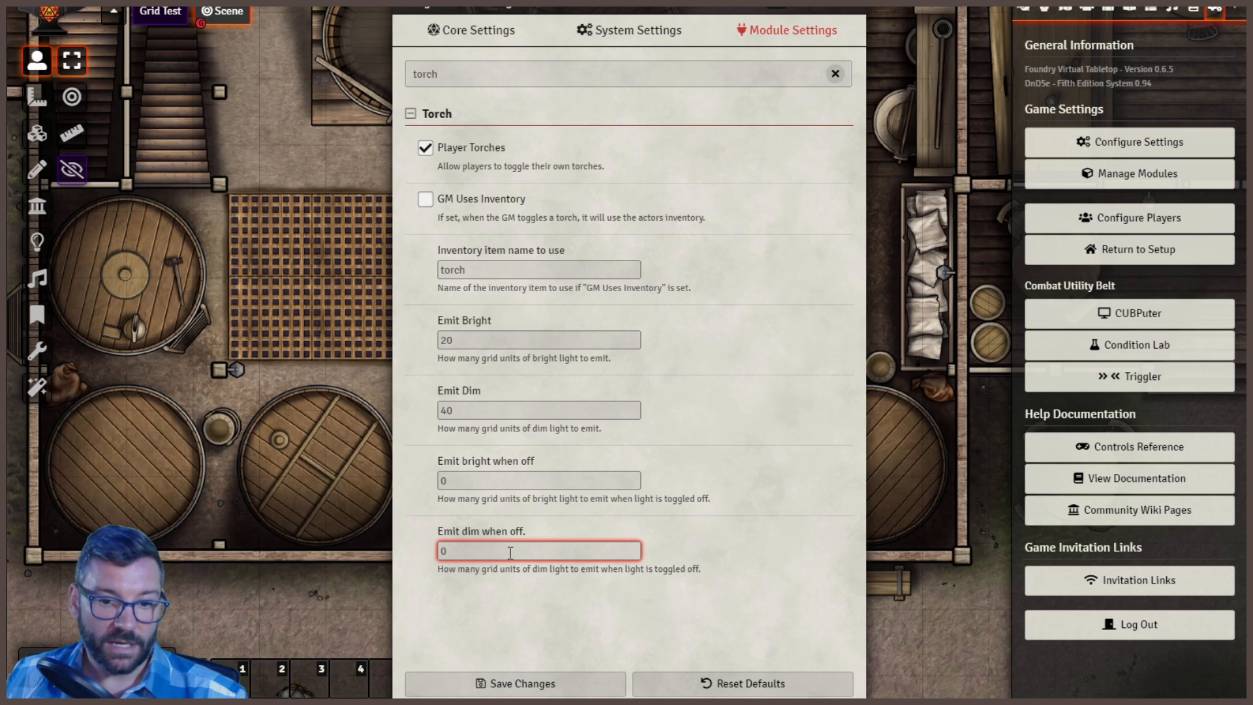
click(572, 473)
click(474, 342)
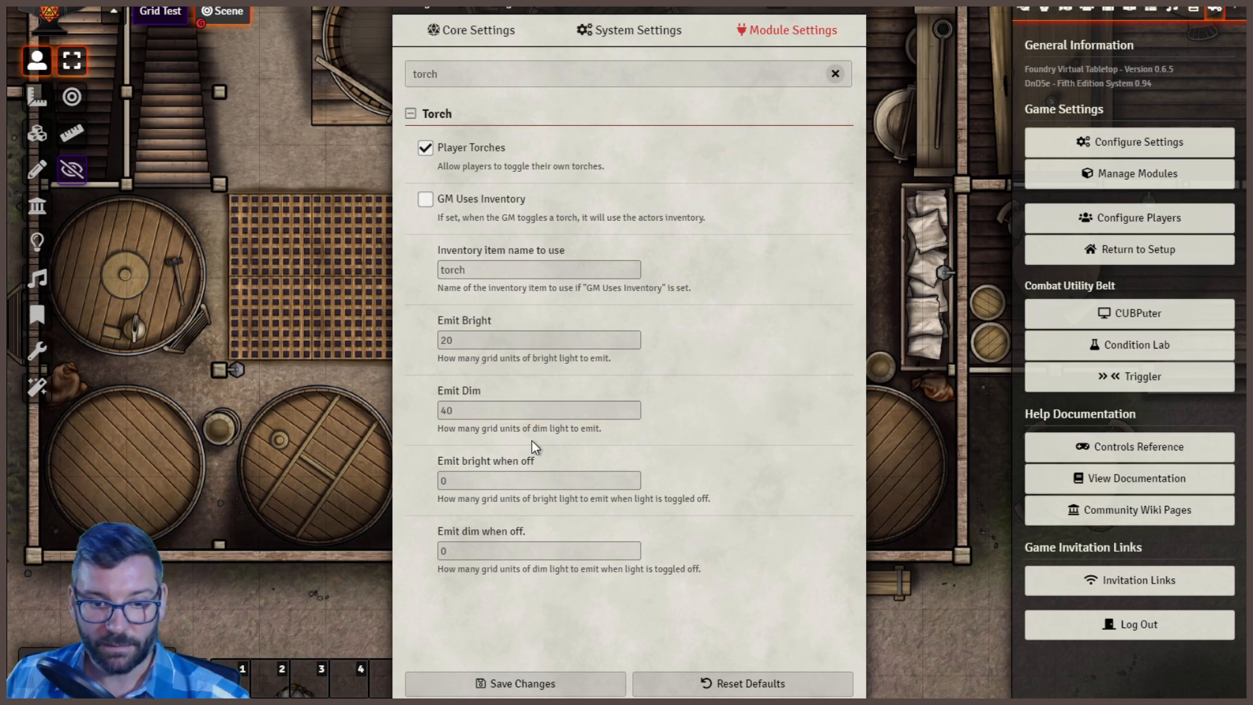
click(539, 685)
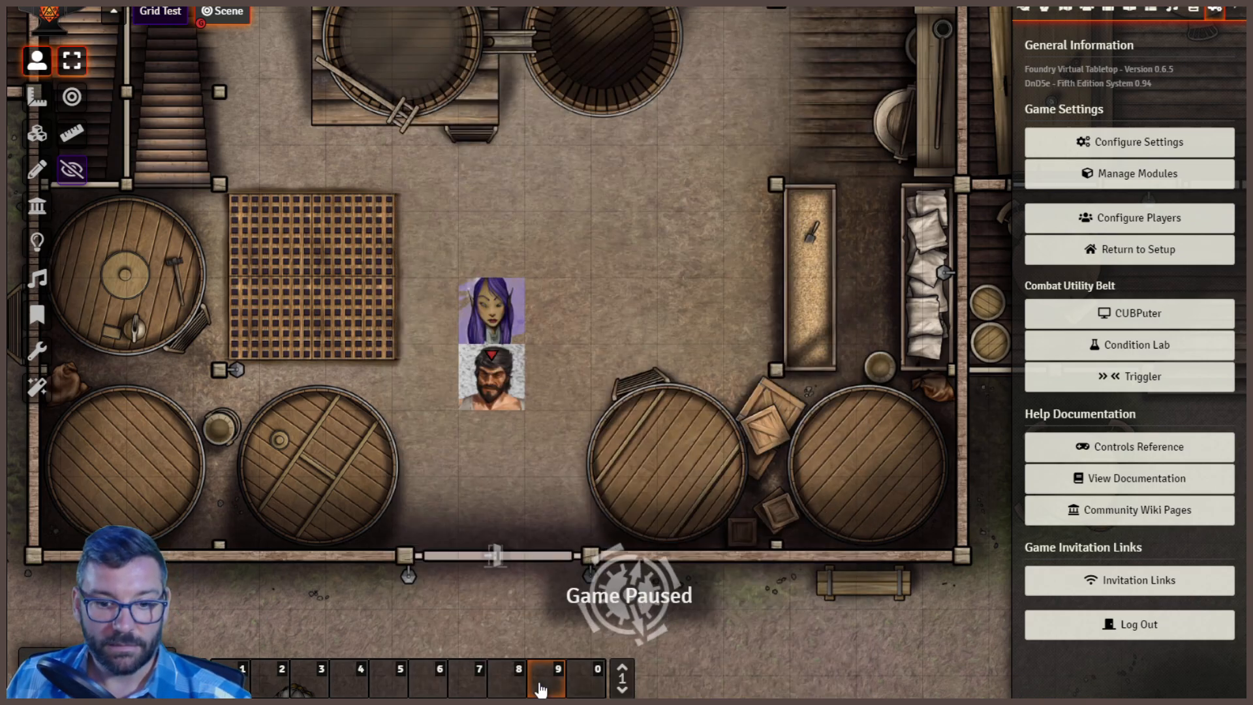
Light the purple-haired elf's torch and move the bearded man onto the wooden floor by the bench, diagonally up-right of her
right_click(496, 307)
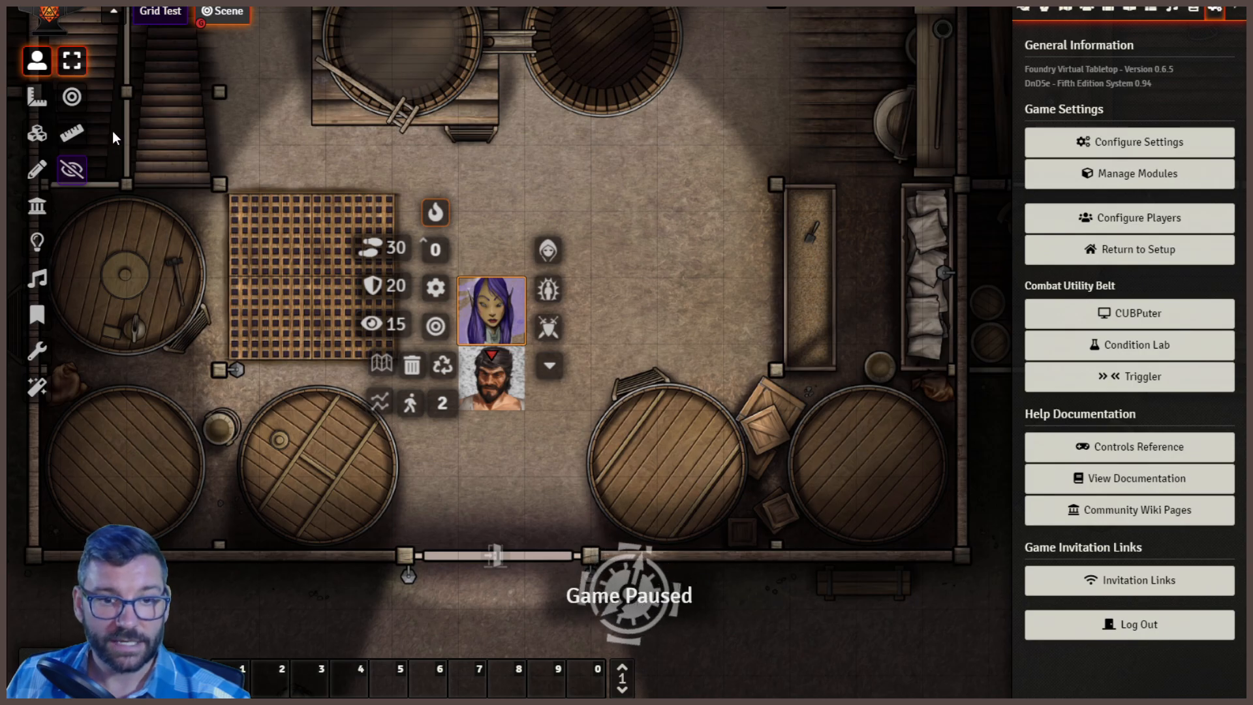
click(651, 245)
drag(491, 399, 848, 52)
drag(349, 493, 383, 361)
Put out the purple-haired elf's torch and deselect all tokens
click(326, 475)
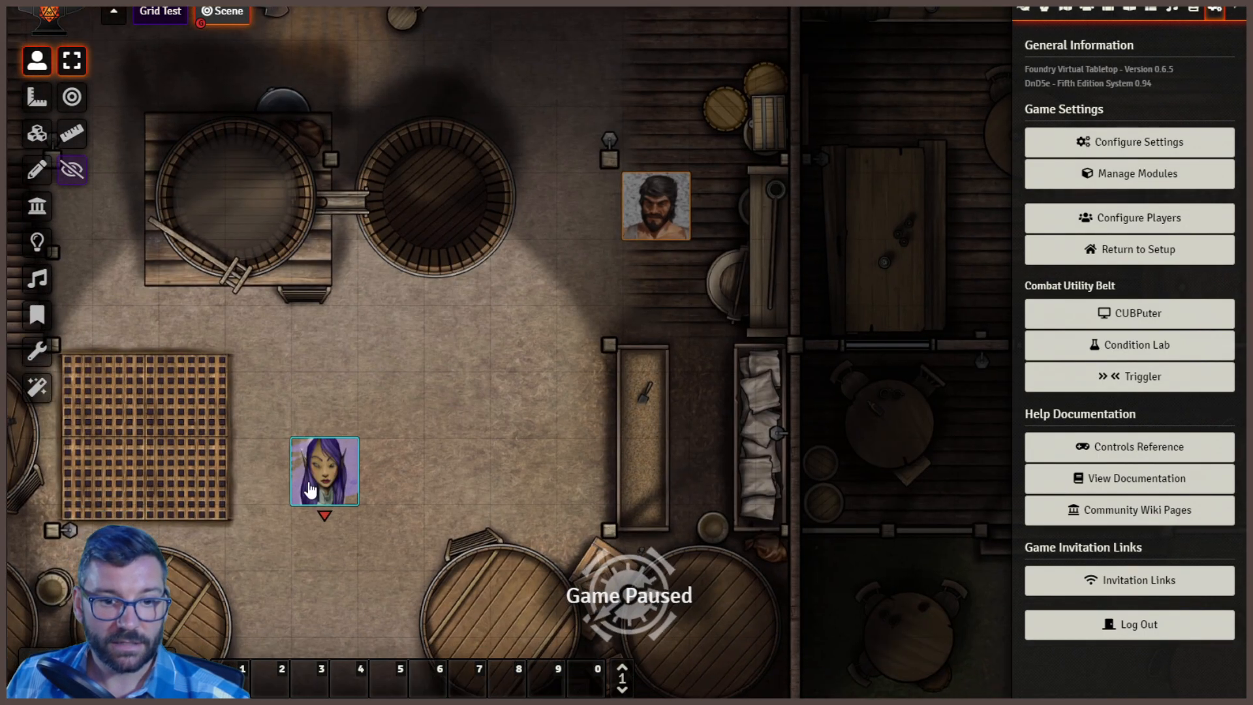
right_click(324, 472)
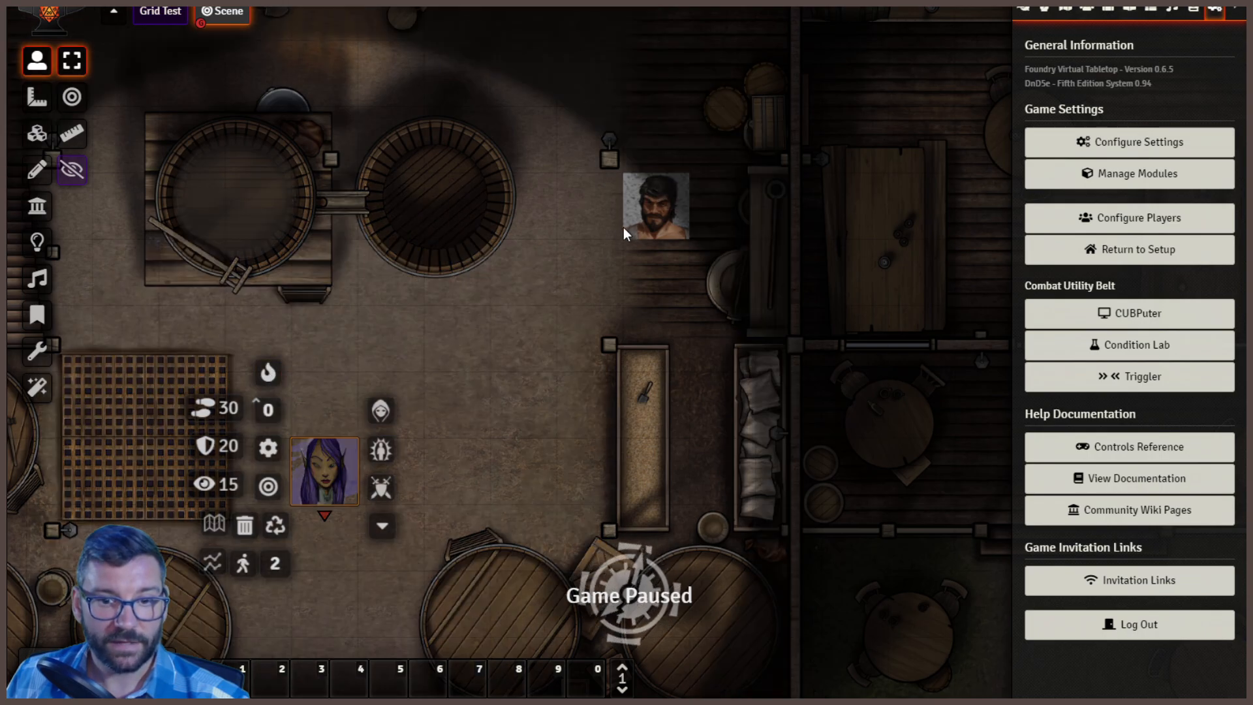
click(643, 220)
click(441, 369)
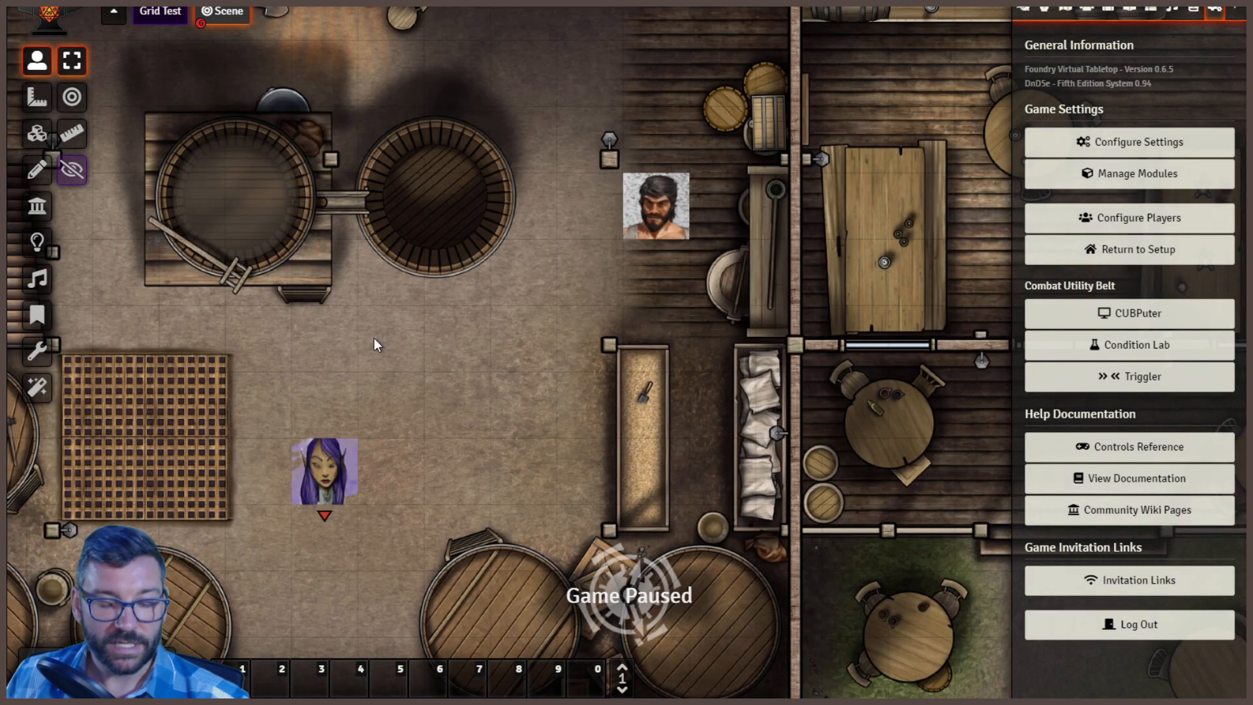
Light the bearded man's torch and select the purple-haired elf to view his light from her position
right_click(650, 209)
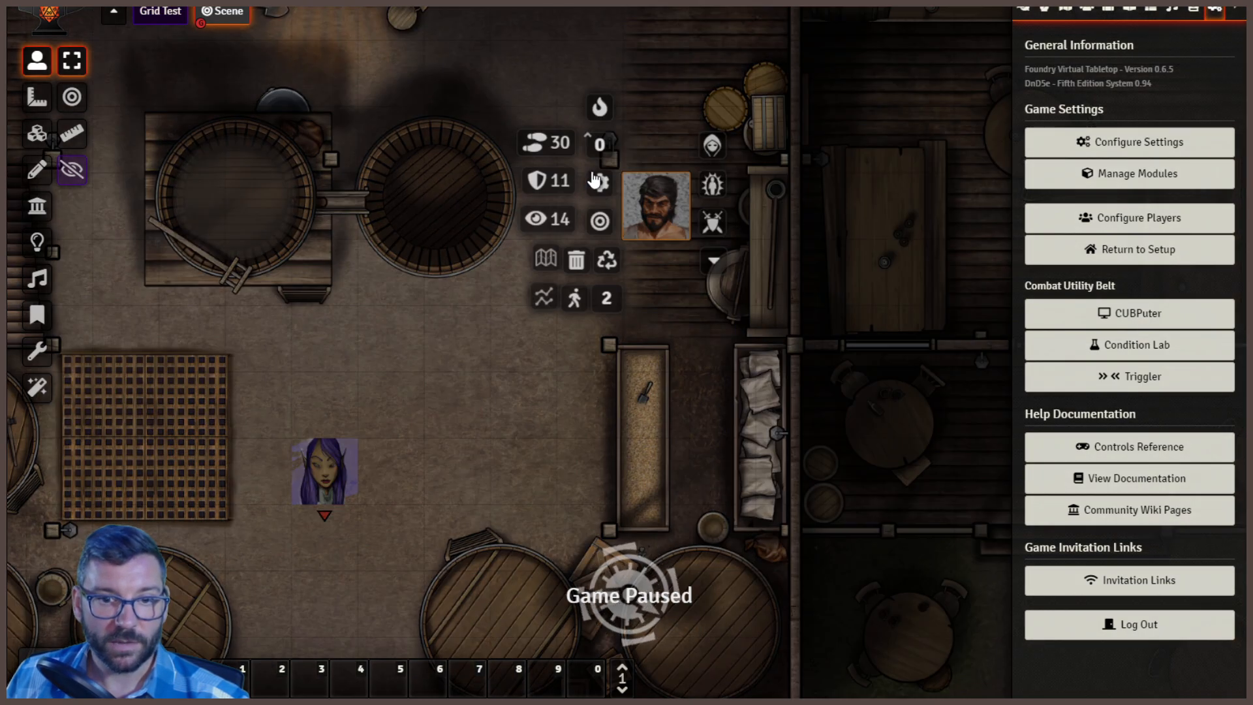
click(601, 106)
click(545, 385)
click(336, 469)
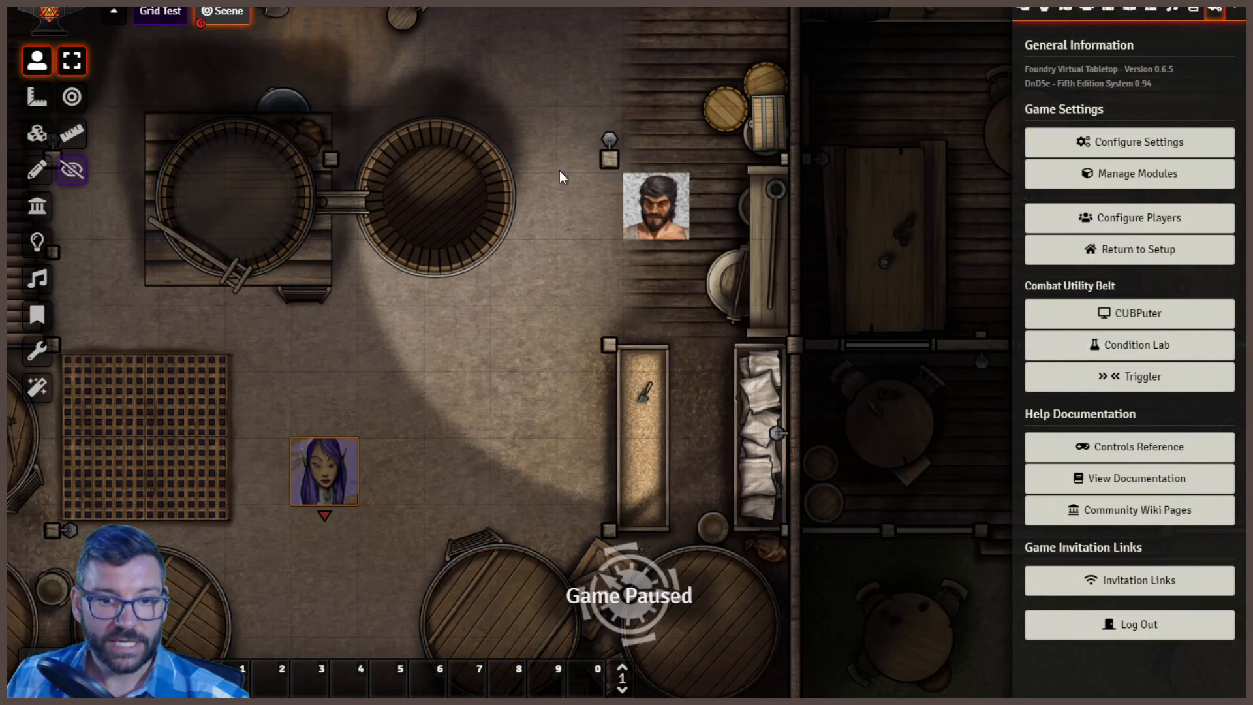
Reposition the torch-bearing bearded man around the building and view his light from the purple-haired elf's position
drag(635, 222, 890, 433)
drag(572, 336, 579, 574)
drag(927, 643, 699, 63)
click(672, 129)
drag(753, 93, 656, 391)
drag(460, 503, 612, 83)
click(547, 415)
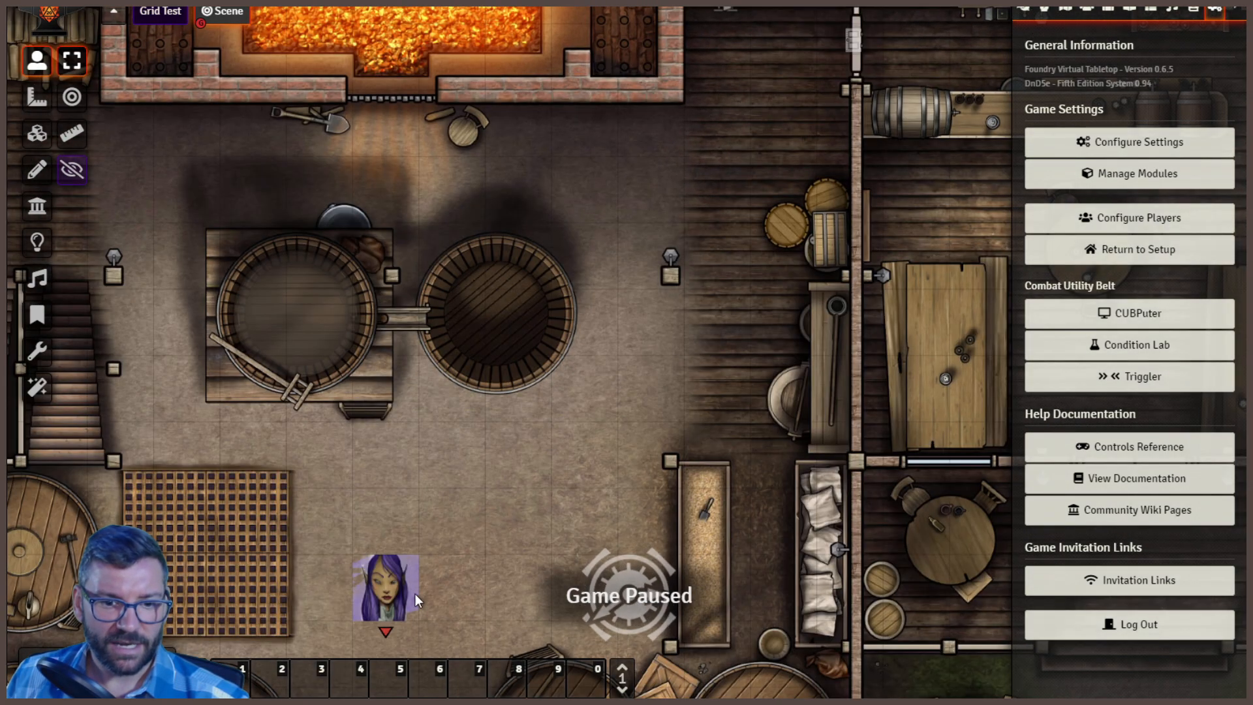
click(403, 598)
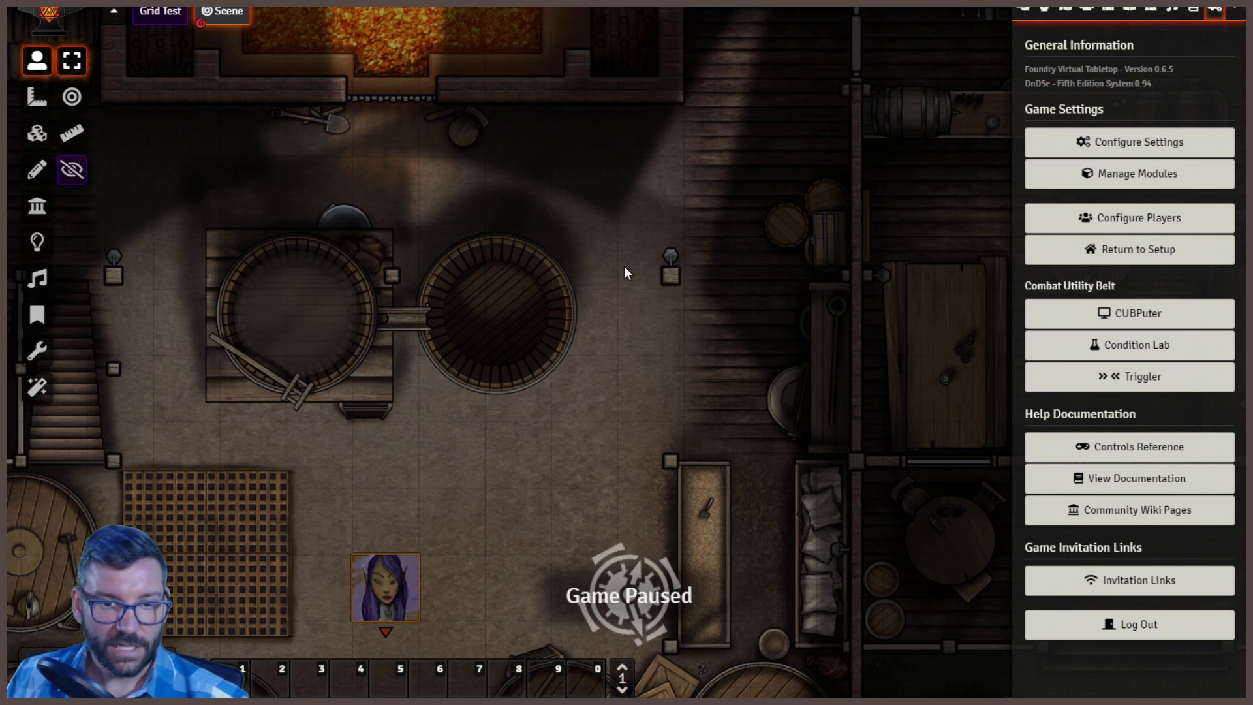
key(Tab)
drag(708, 65, 569, 488)
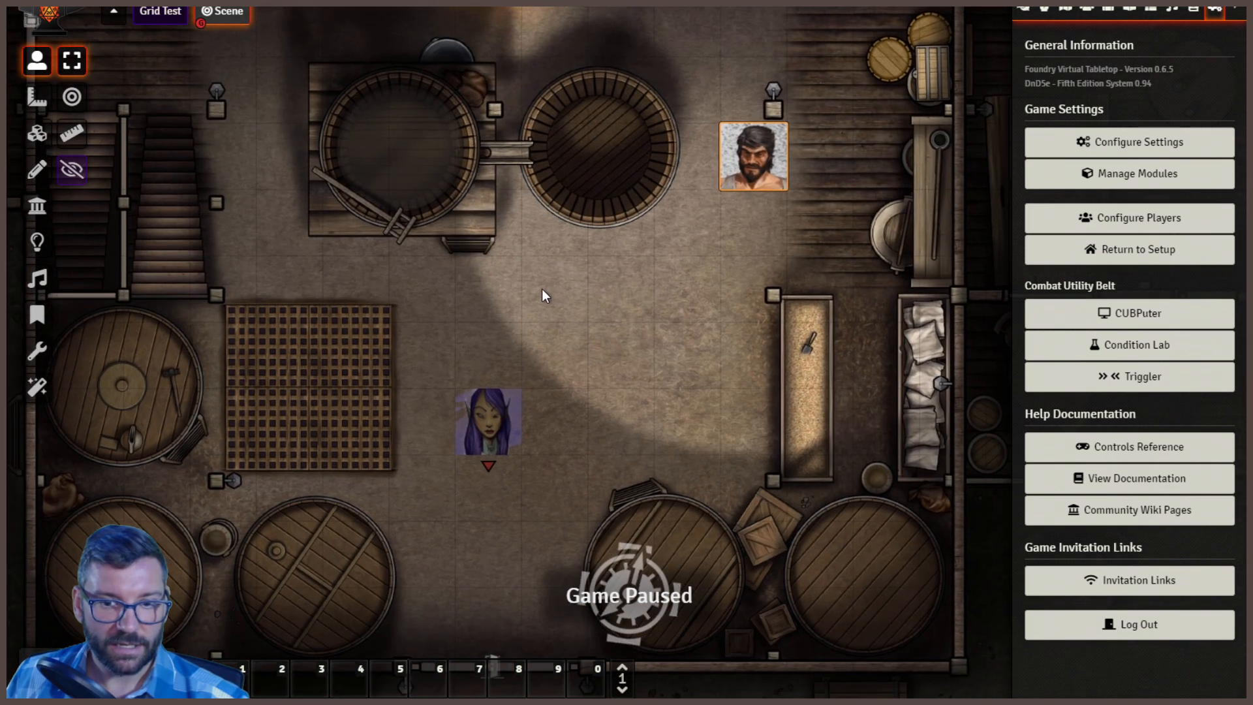
Put out the bearded man's torch and move him onto the square diagonally up-right of the purple-haired elf
right_click(770, 139)
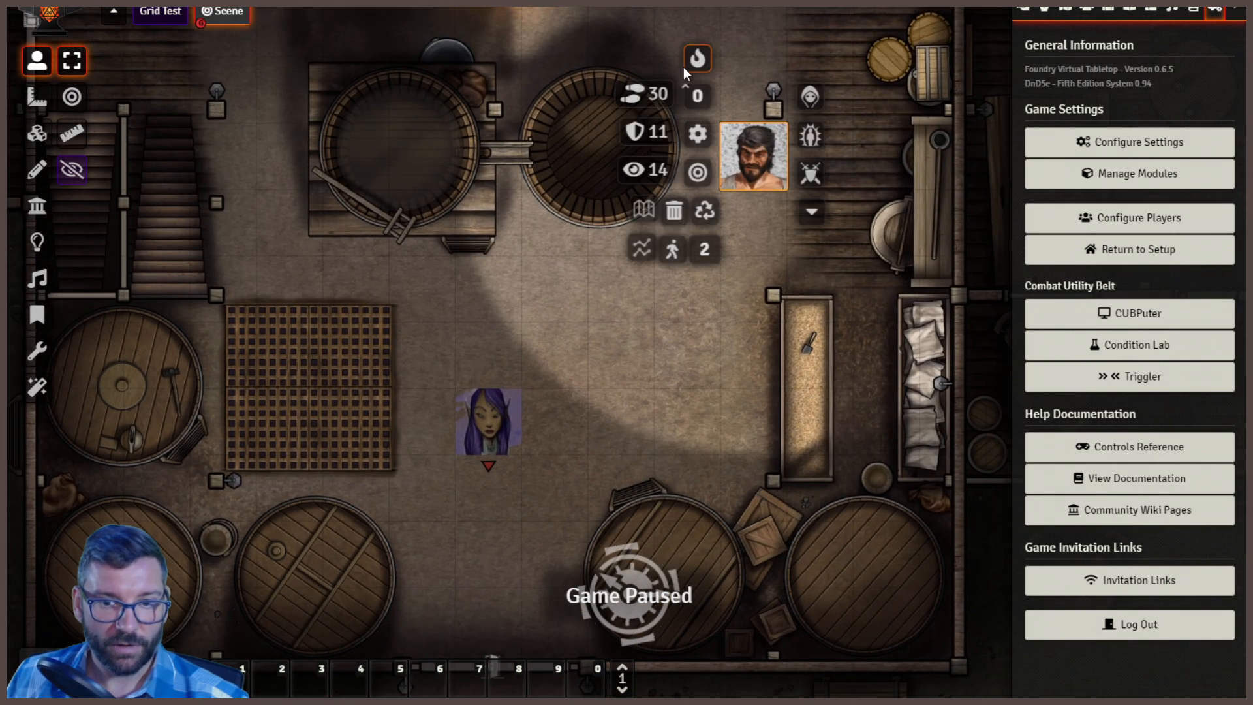
click(745, 209)
drag(751, 171, 568, 340)
click(672, 374)
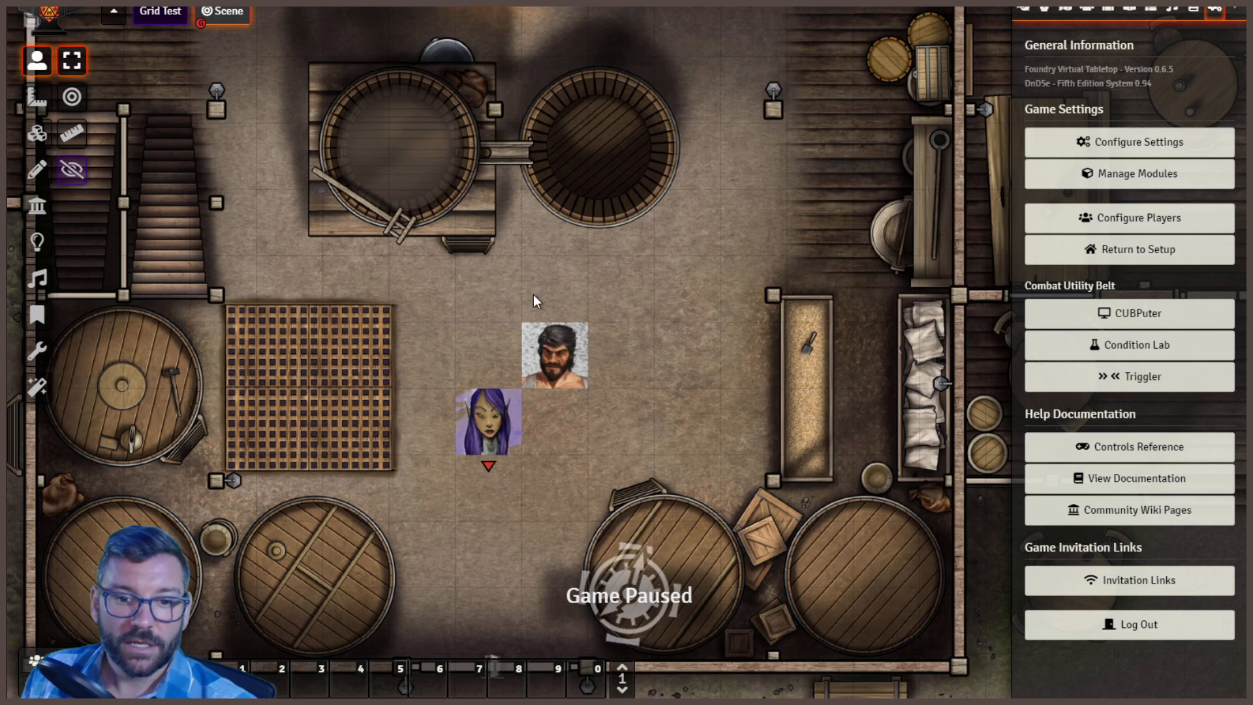
Move the bearded man one square diagonally down-right and place the purple-haired elf on the square he left
scroll(534, 291, down, 3)
drag(489, 432, 611, 190)
scroll(614, 204, up, 1)
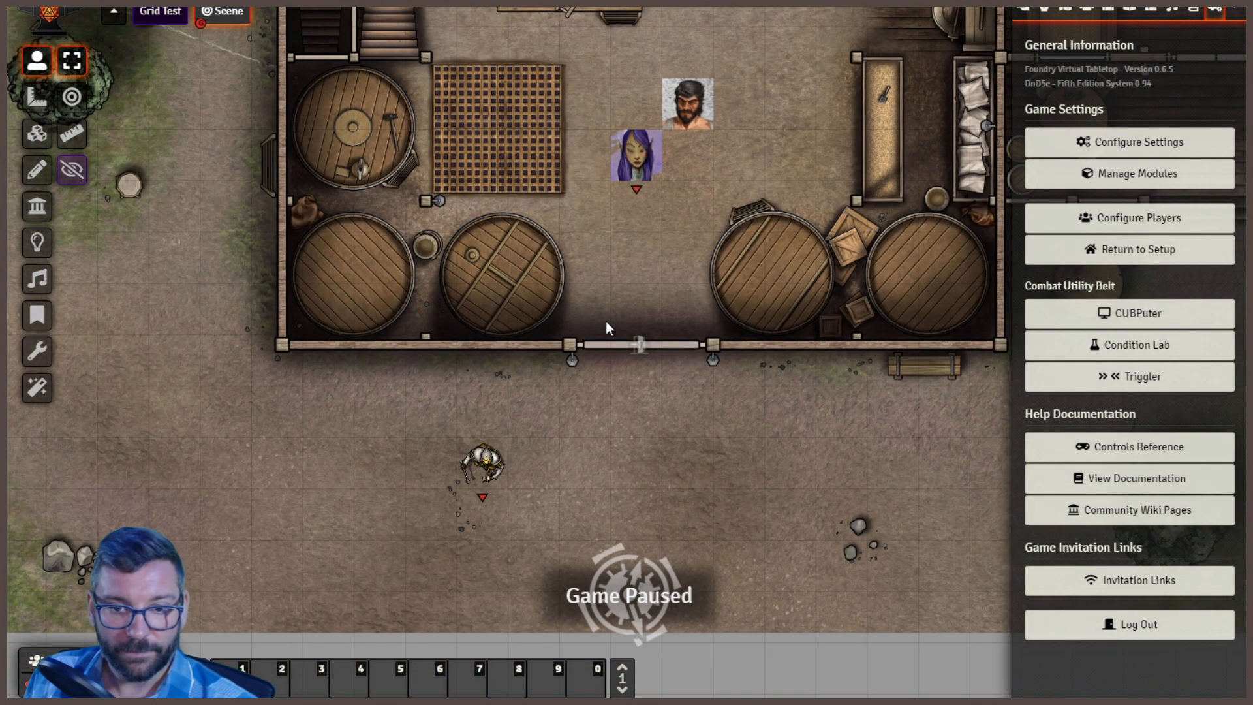
click(704, 102)
click(790, 176)
drag(705, 115, 743, 152)
click(663, 274)
drag(632, 160, 683, 109)
click(661, 161)
mouse_move(738, 155)
mouse_down()
mouse_move(636, 205)
mouse_move(734, 154)
mouse_up()
click(655, 213)
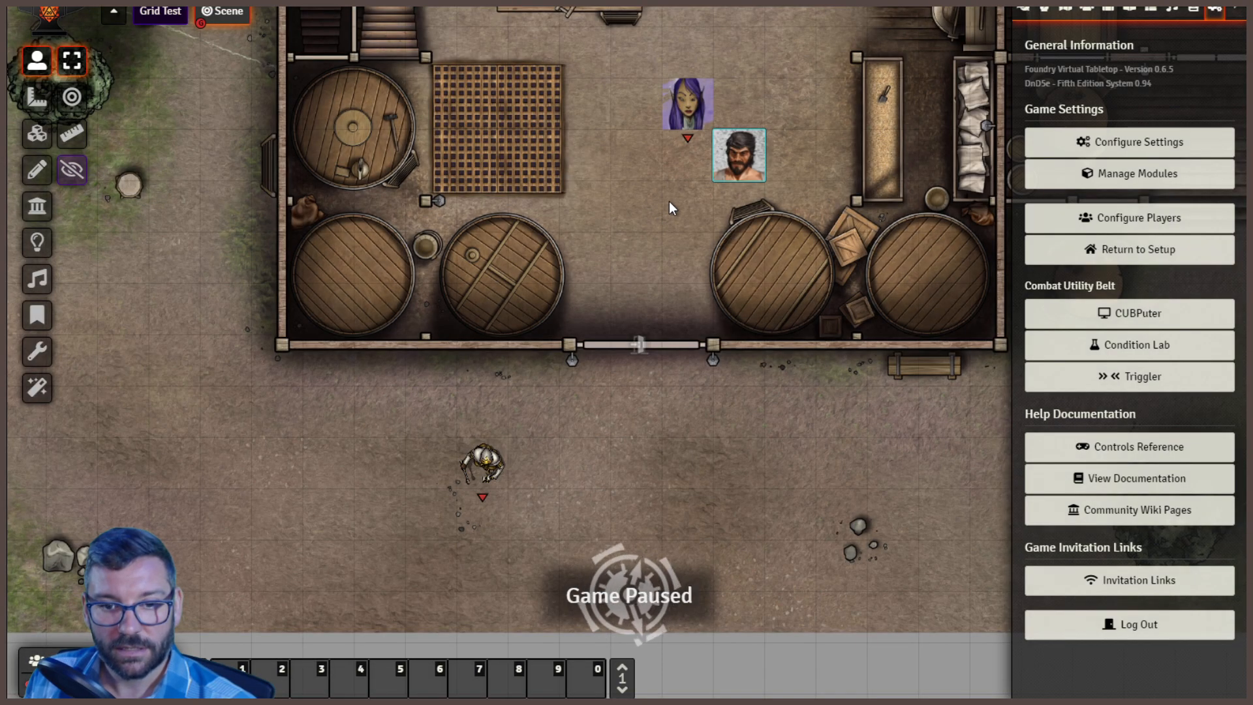
Select the armored token outside the building's lower wall and open its Patrol Menu Options
click(466, 469)
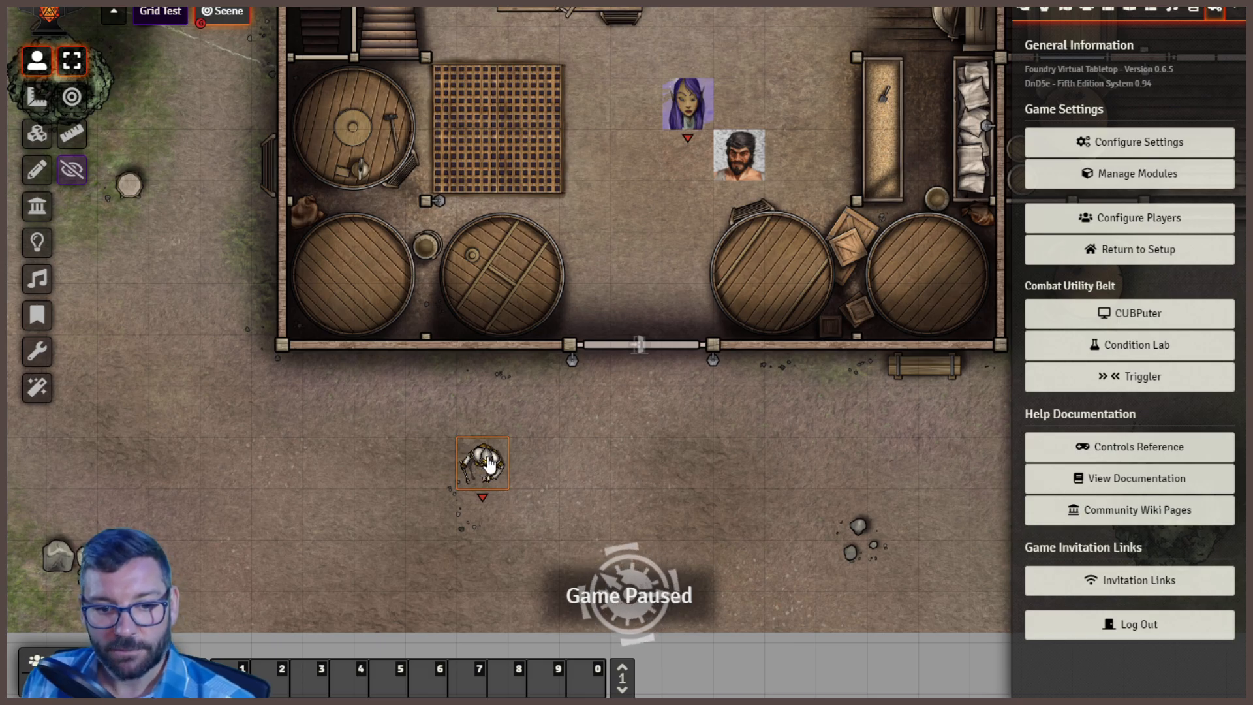
scroll(488, 445, down, 8)
drag(641, 421, 433, 542)
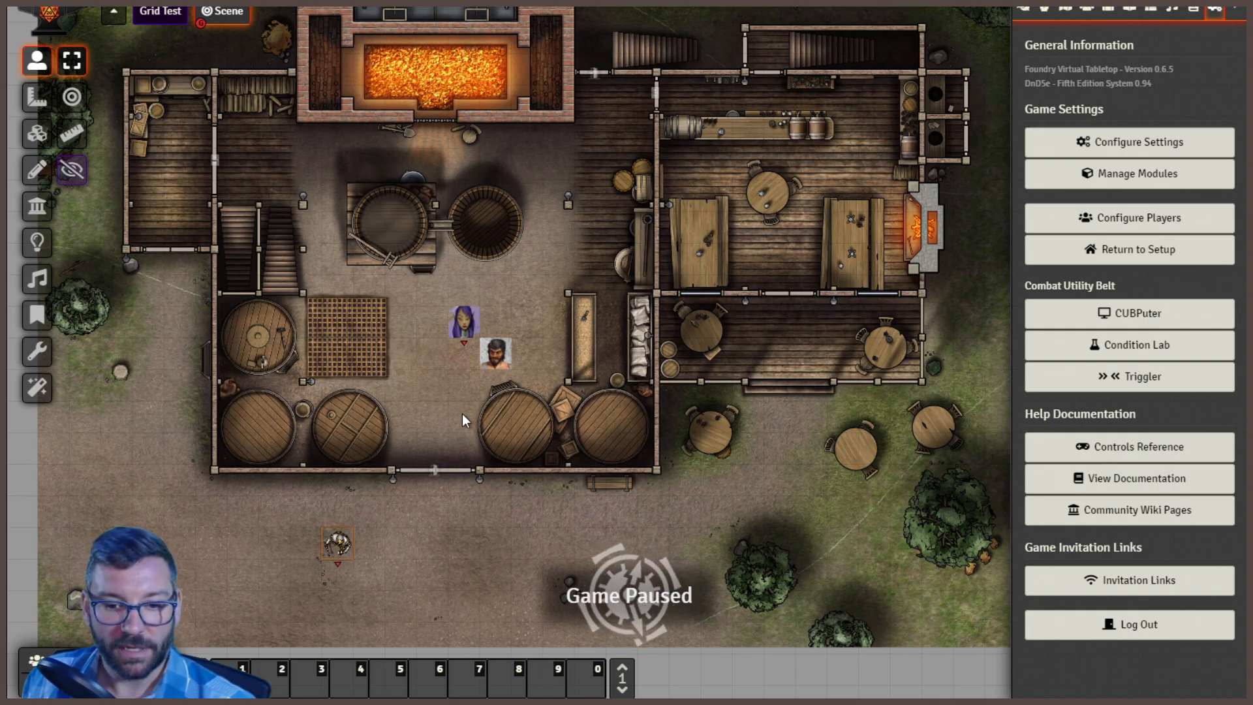
right_click(339, 547)
scroll(292, 574, up, 1)
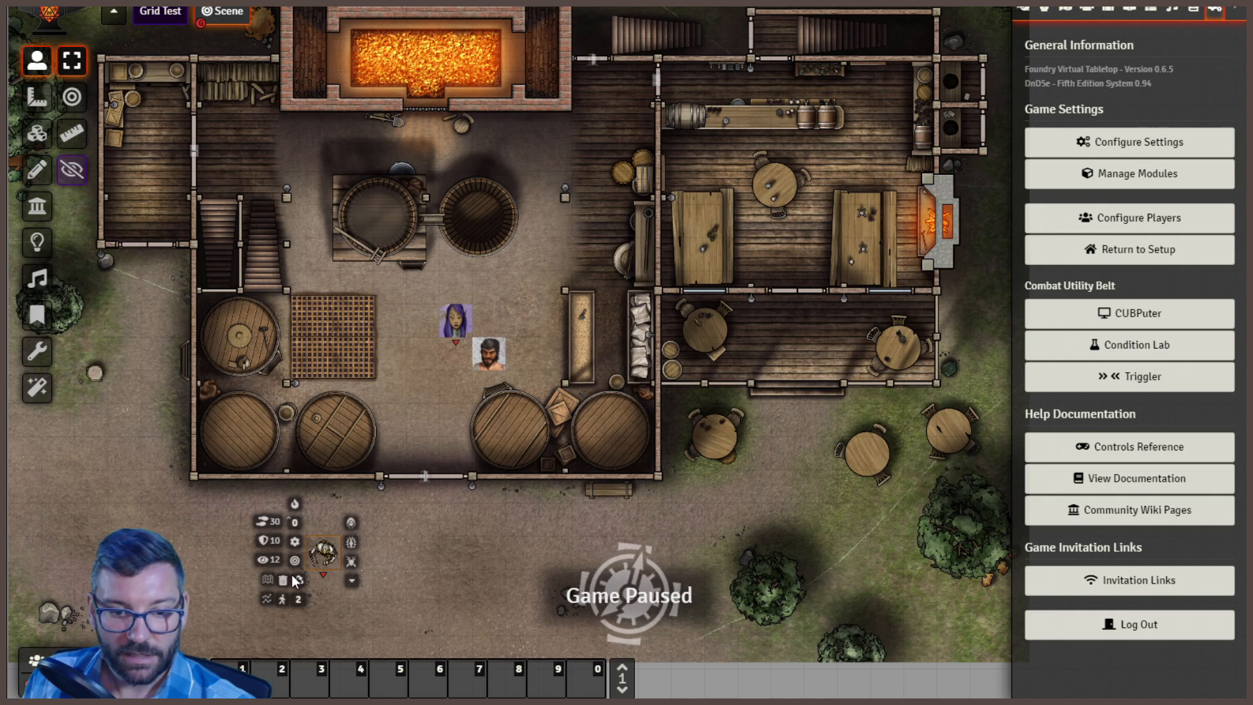
drag(409, 569, 584, 289)
scroll(457, 281, up, 3)
scroll(445, 279, up, 10)
drag(417, 340, 613, 382)
right_click(575, 333)
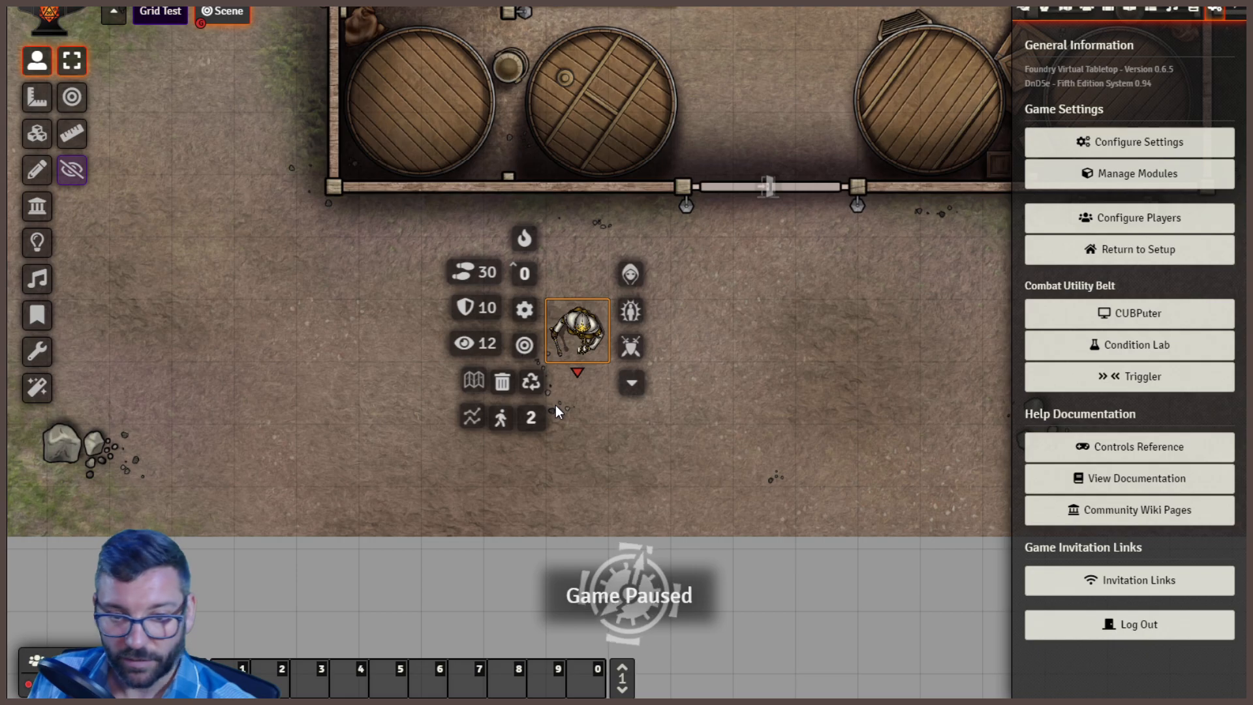
click(631, 383)
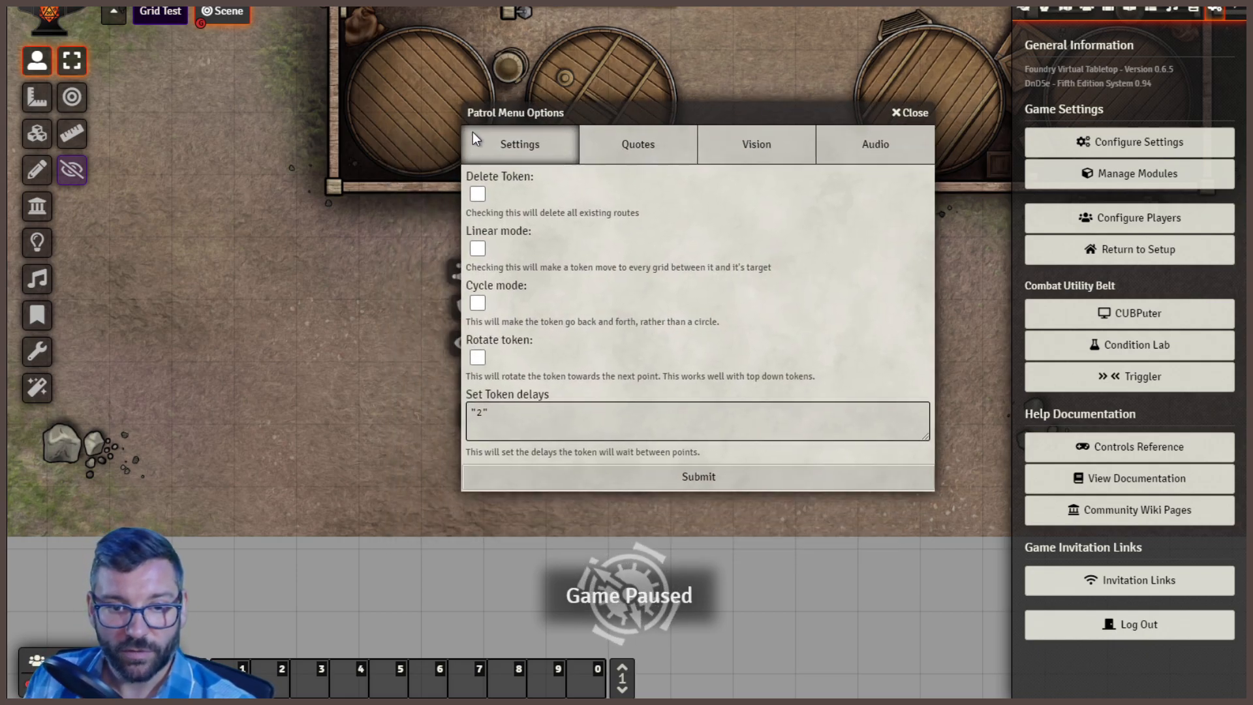
Enable Rotate token and set the token delays to "1-4" in the patrol settings
drag(637, 117, 620, 145)
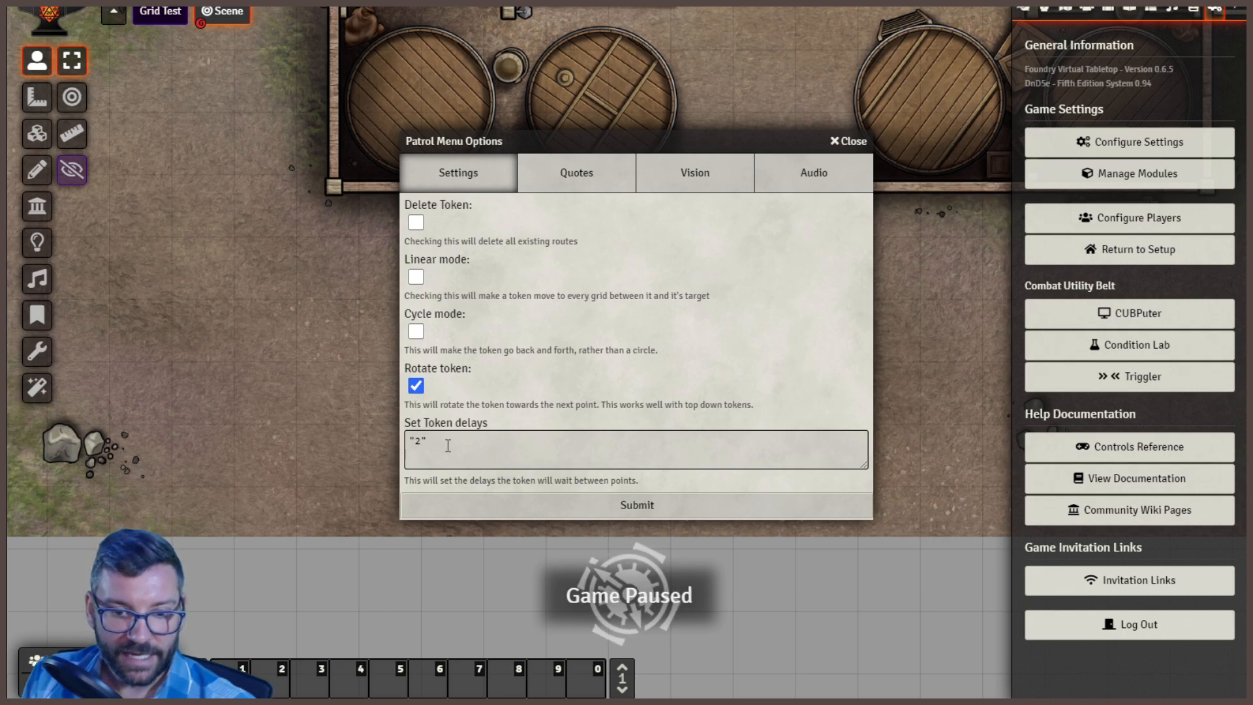
drag(448, 446, 384, 442)
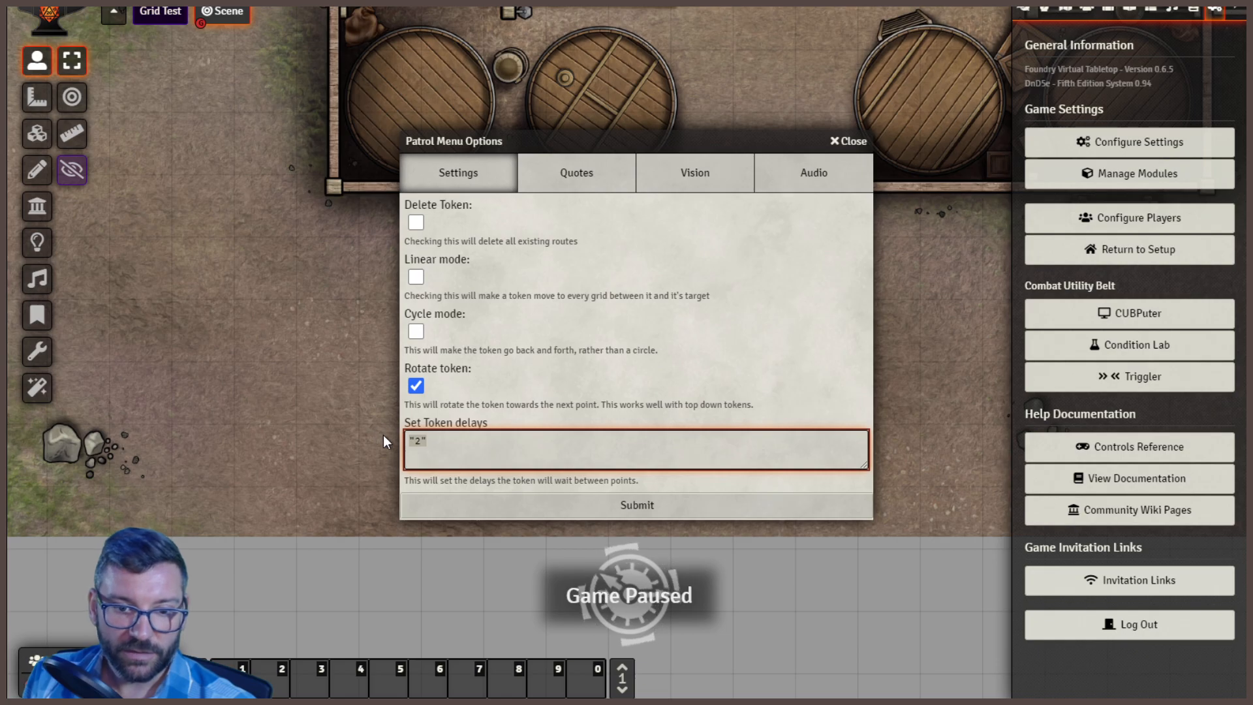
text("1-4")
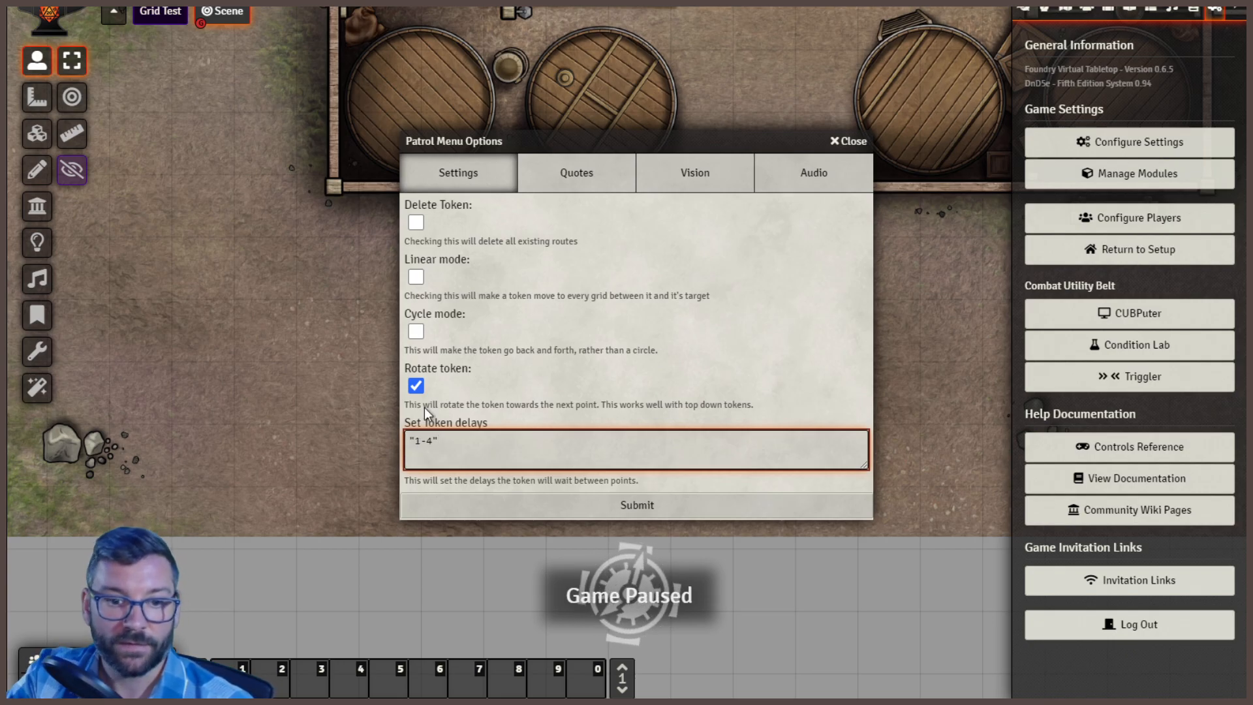
click(655, 375)
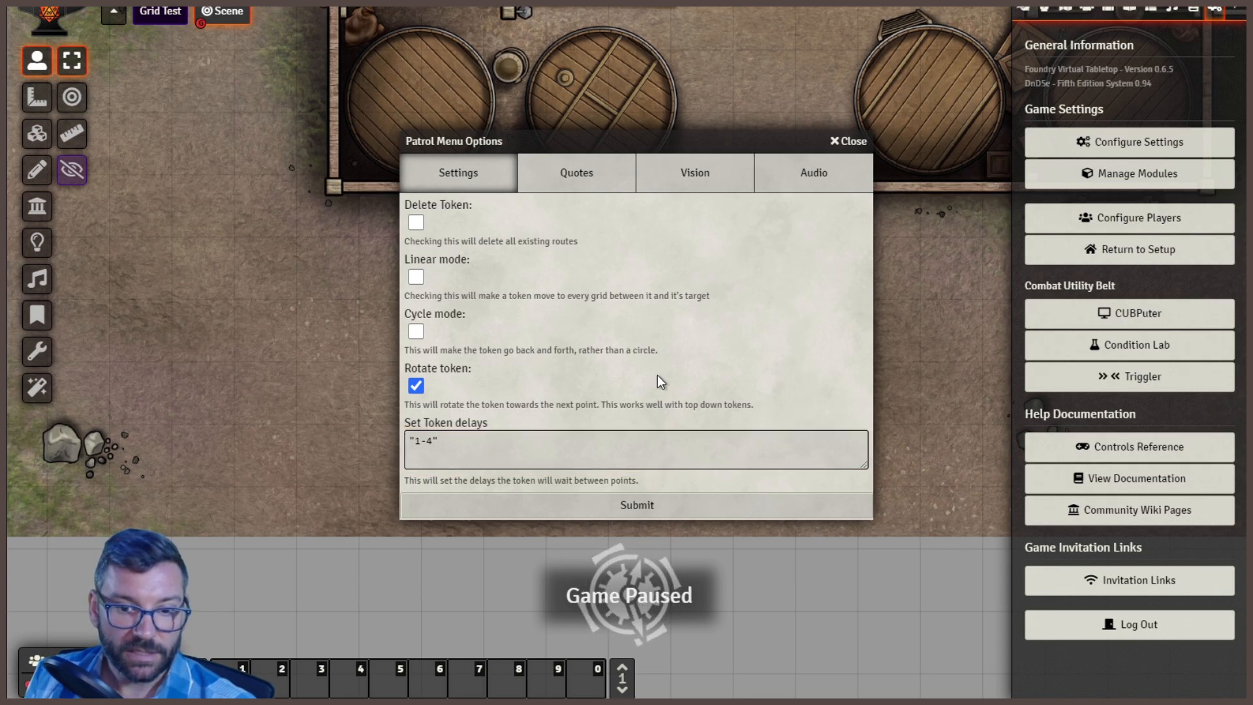
Review the patrol quote options and enable vision, Other Token Vision Mode, Stop patrol when seen and Pause Game when seen
click(568, 171)
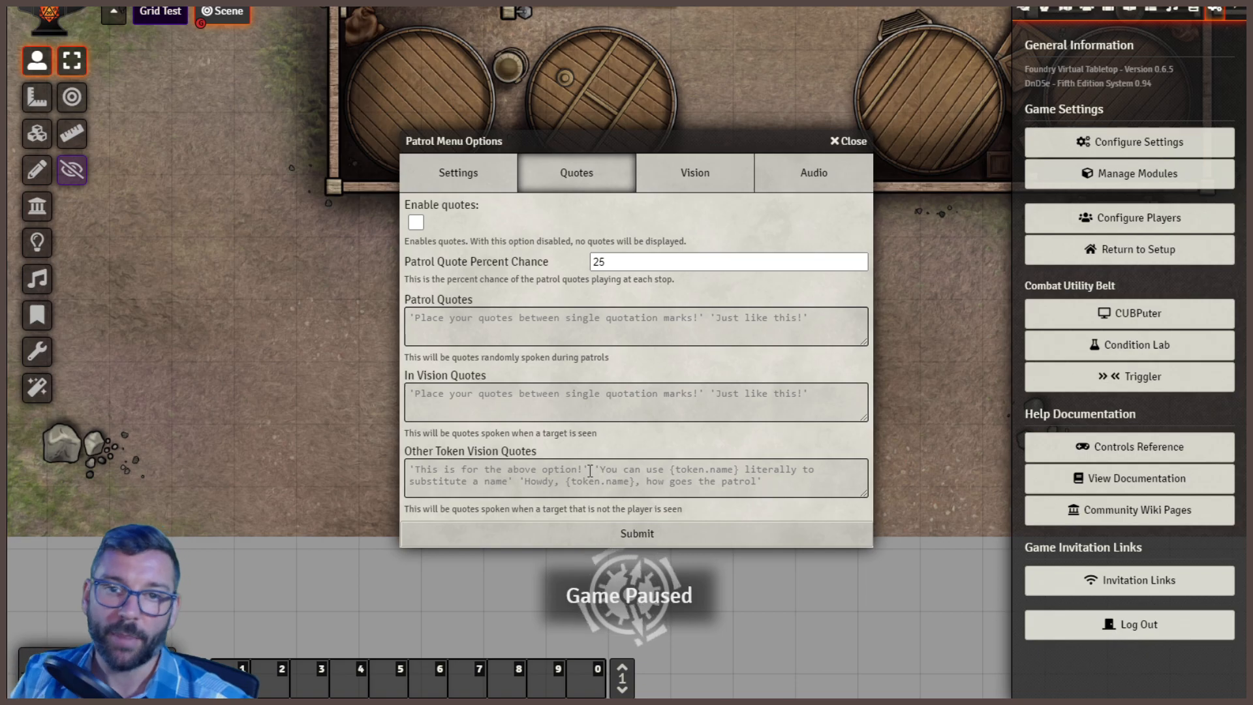
click(702, 169)
click(412, 219)
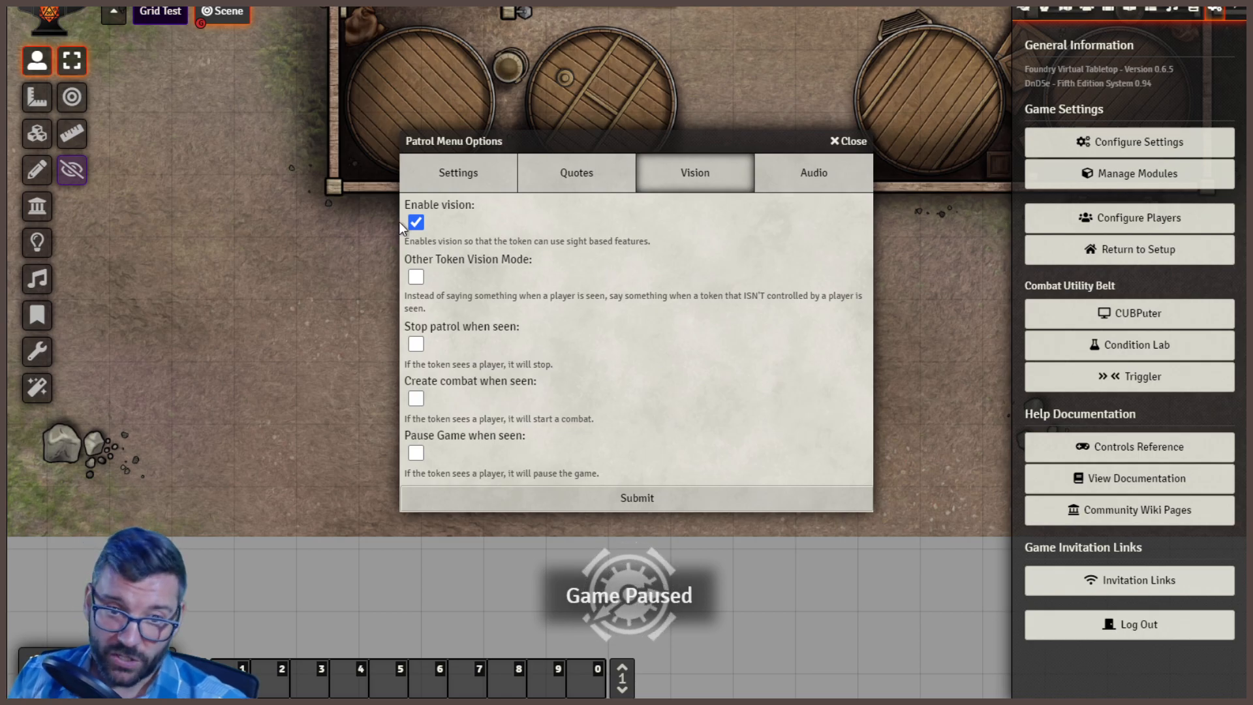
click(583, 160)
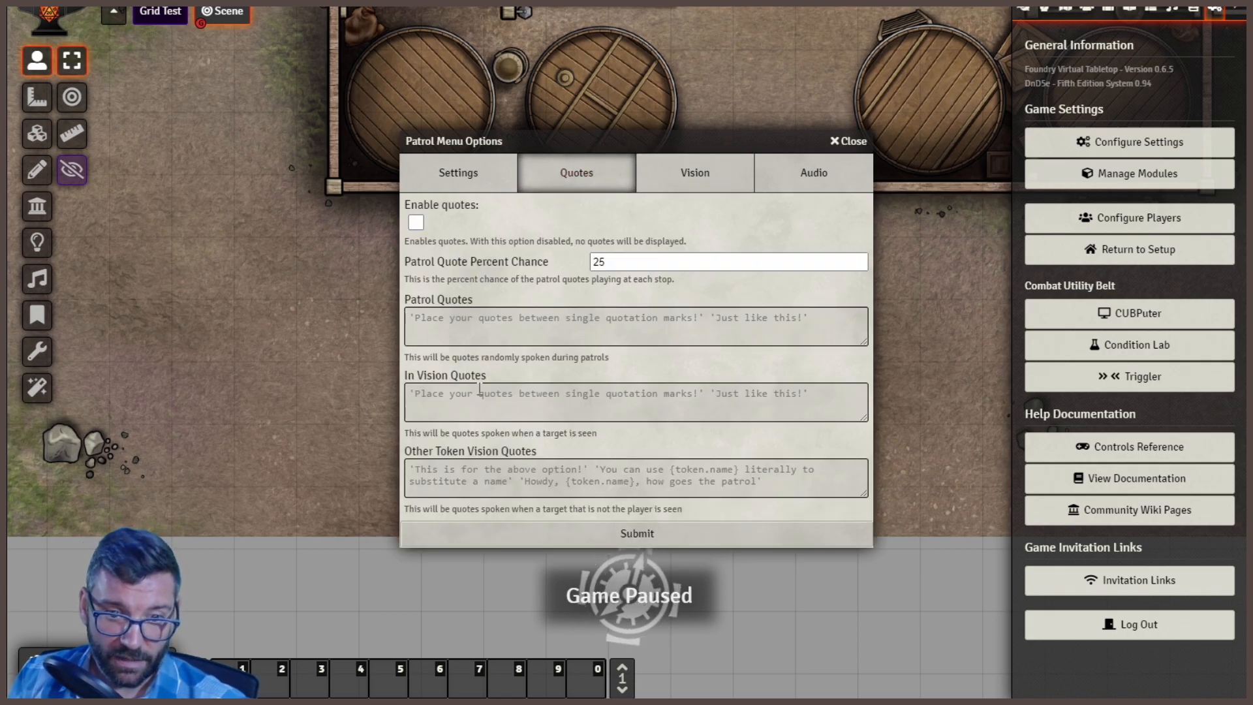
click(693, 174)
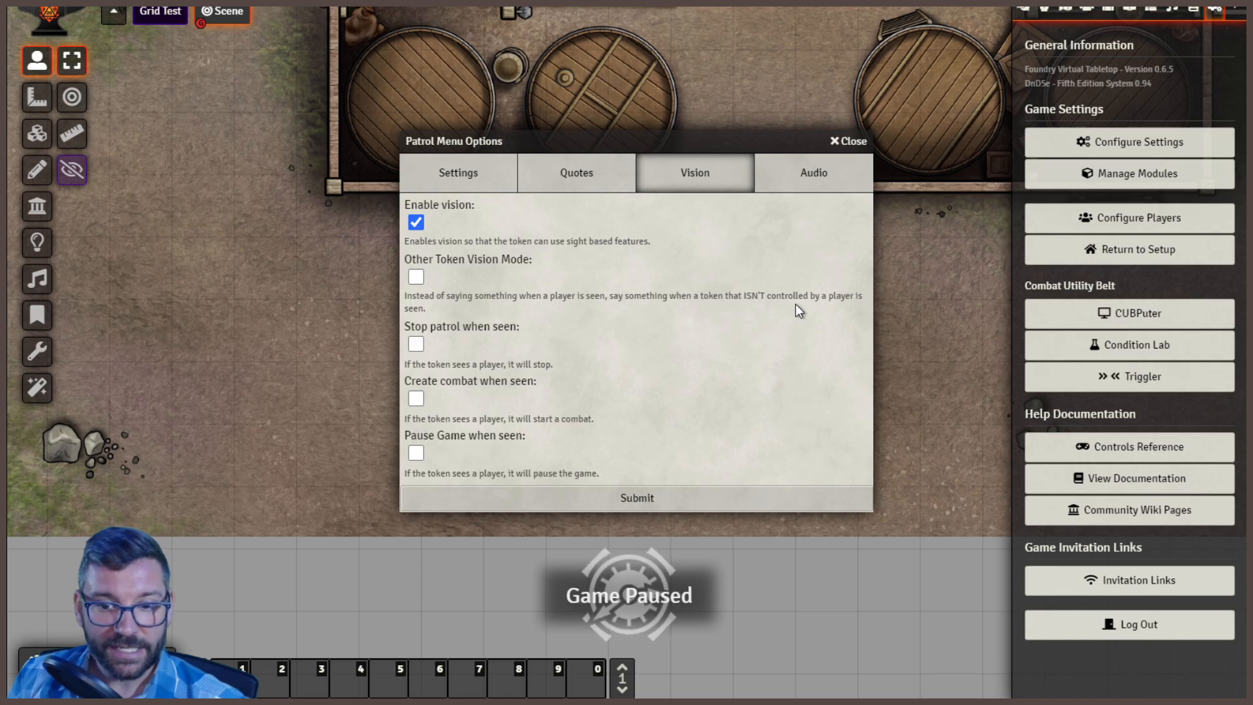
click(558, 188)
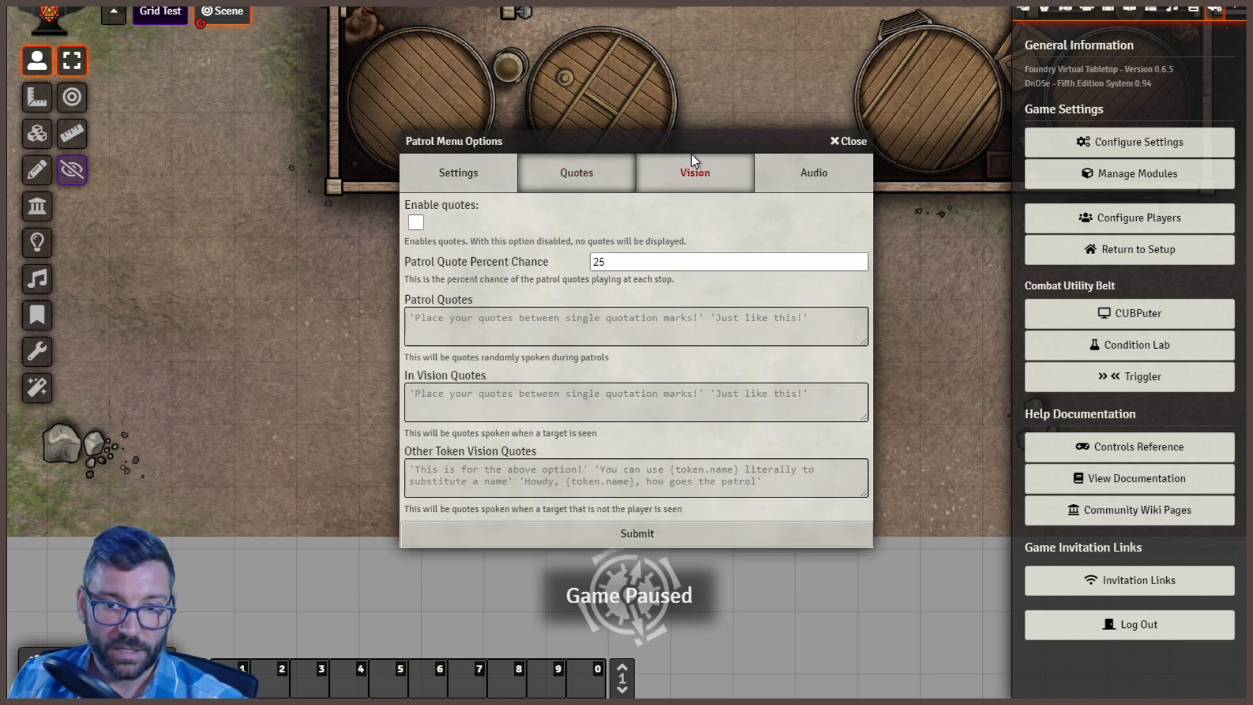
click(694, 171)
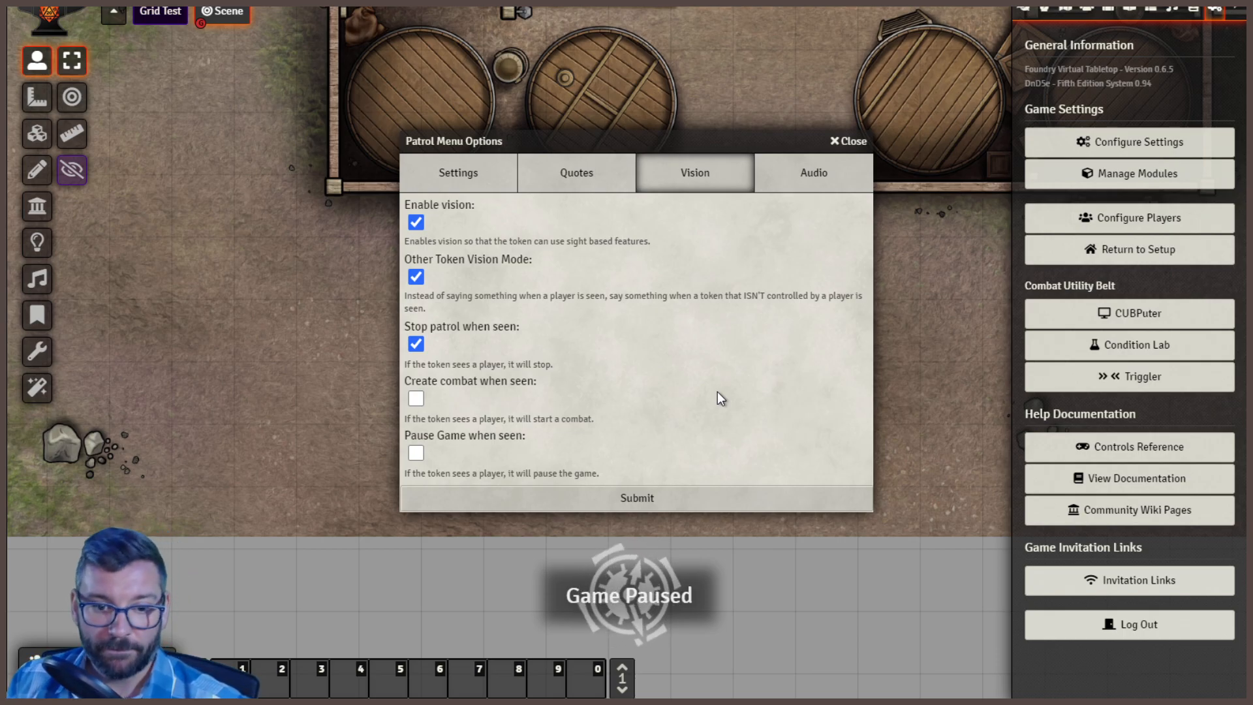
click(417, 456)
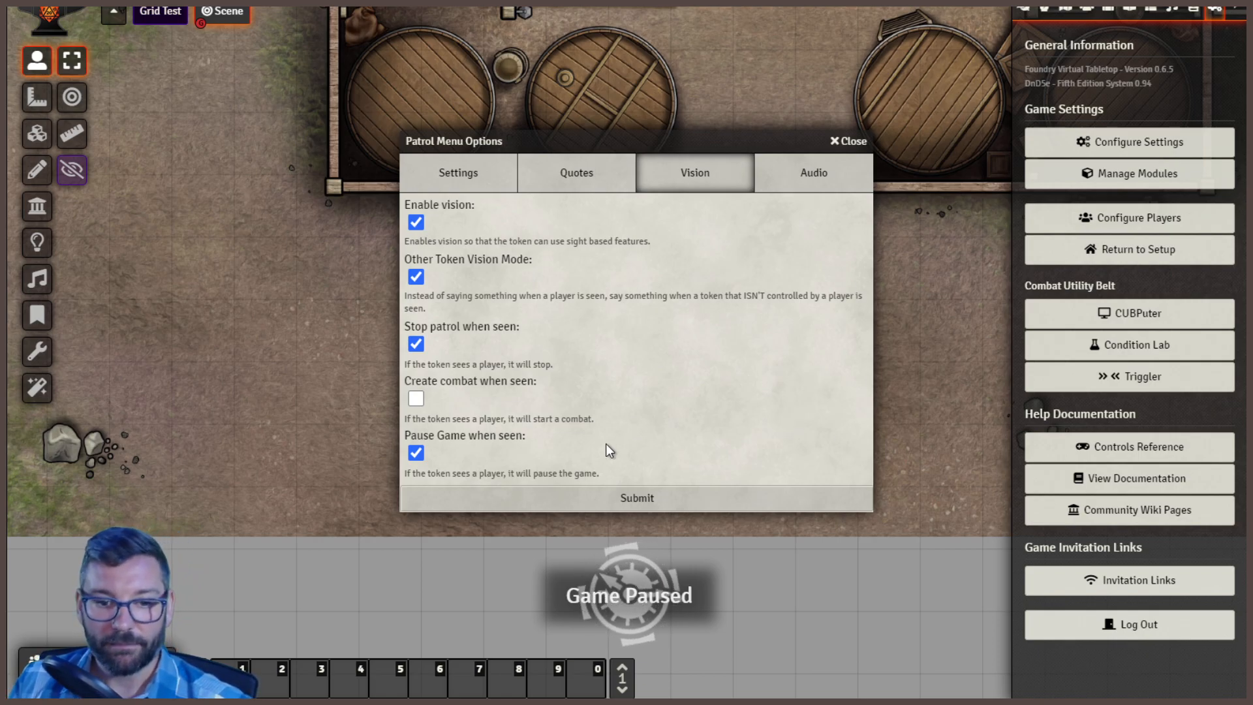
Examine the patrol audio options for source, local mode, radius and volume, and submit the patrol configuration
click(801, 171)
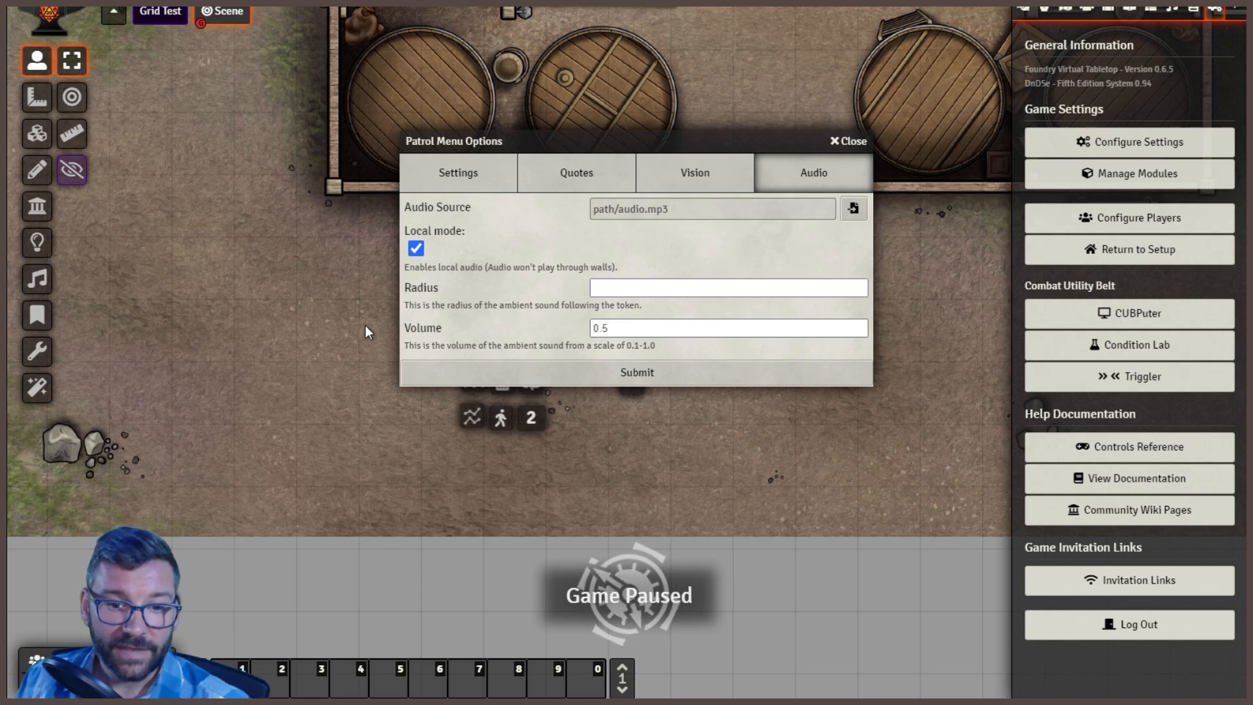
click(631, 292)
click(508, 328)
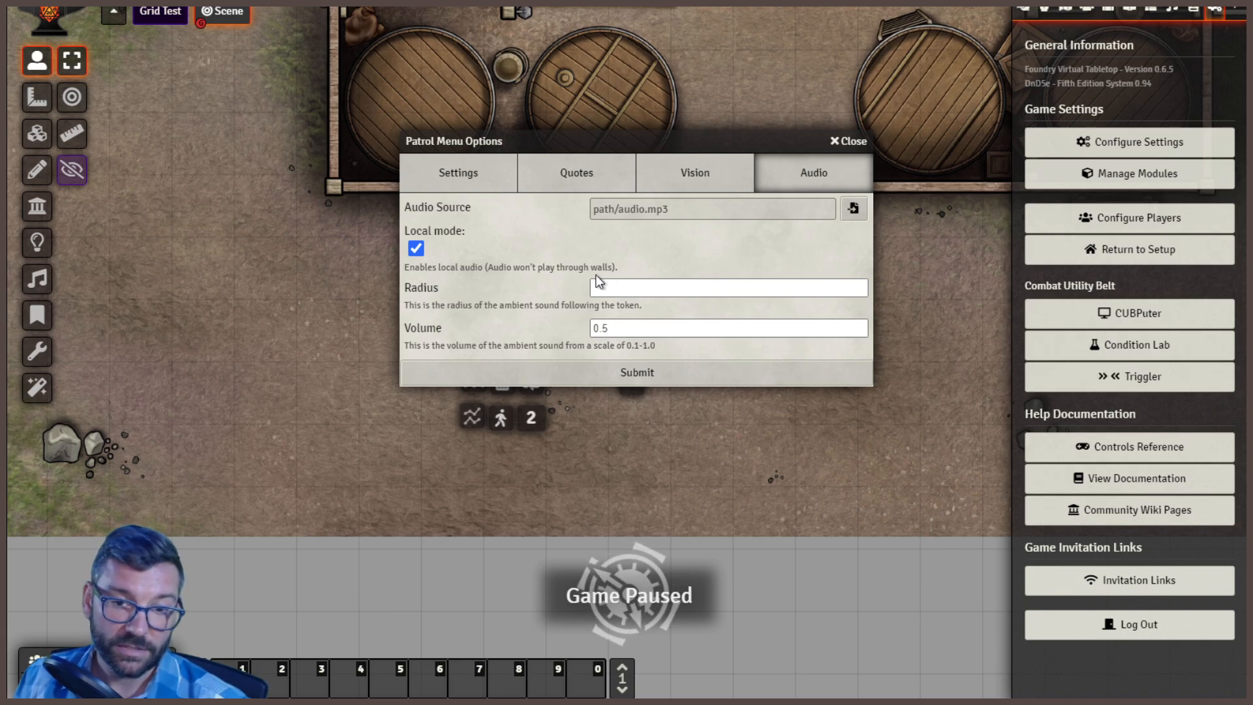
click(480, 173)
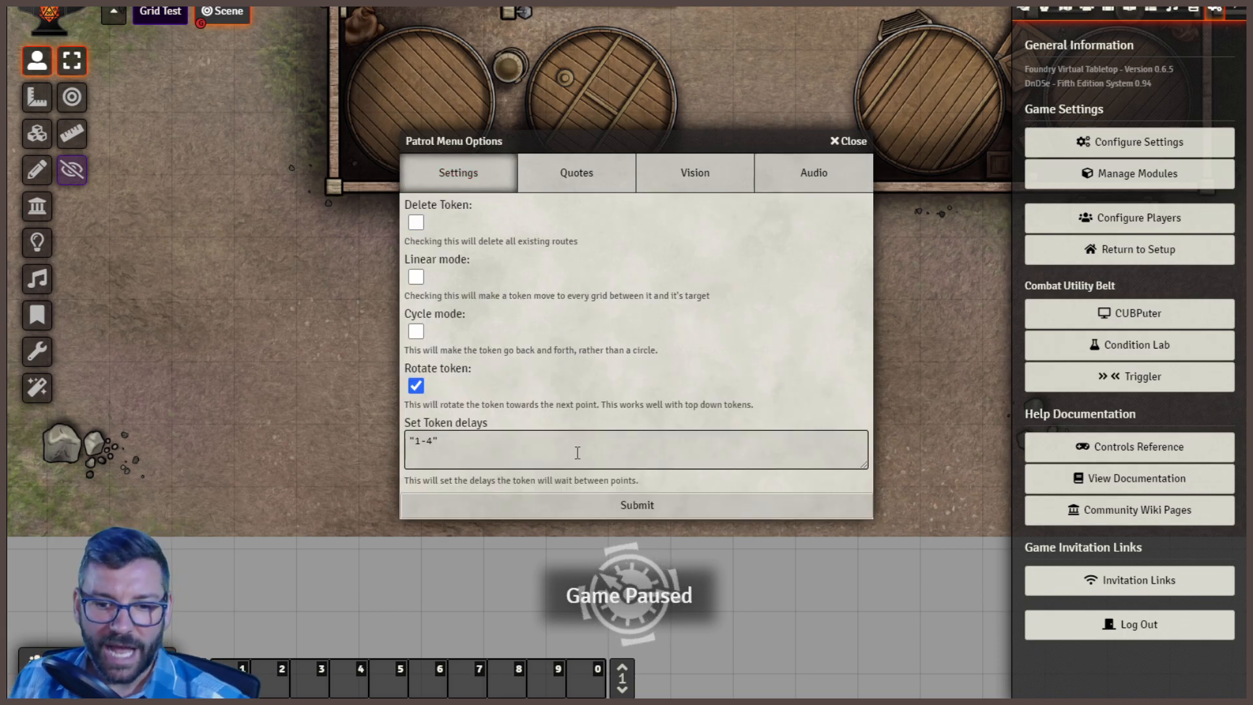
click(603, 500)
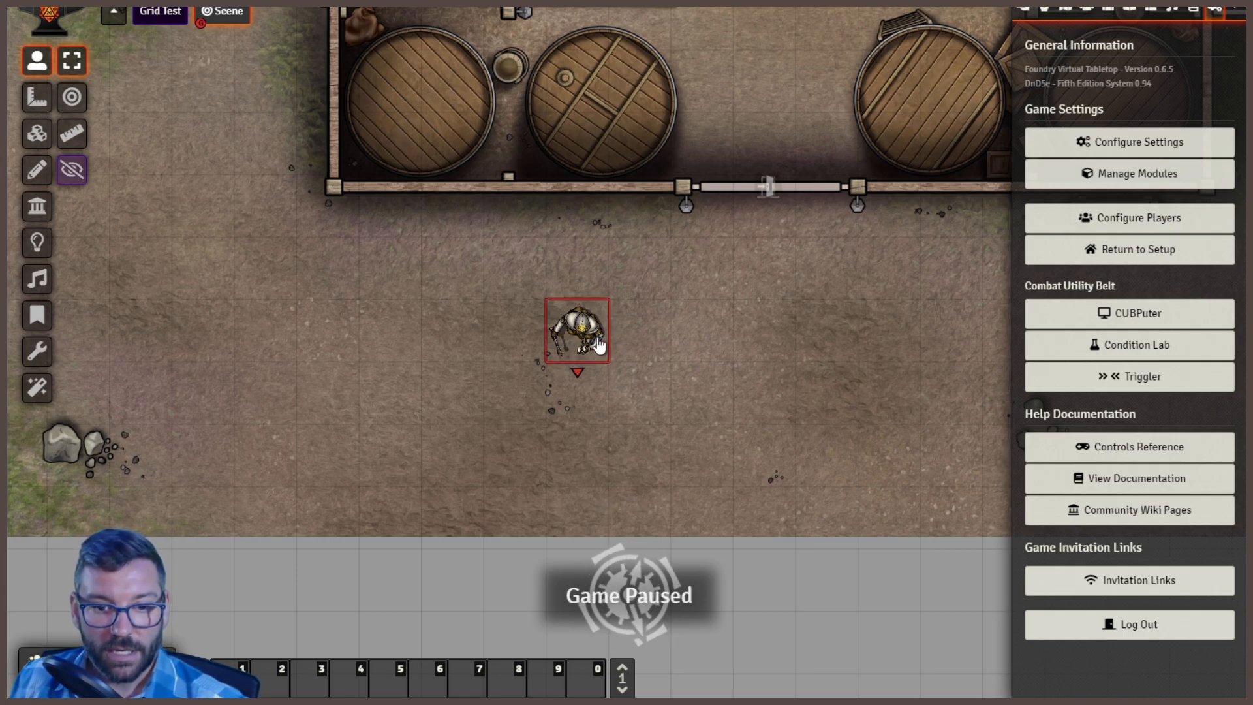
Add a patrol point at the armored token's starting square and another outside the building's lower-left corner
right_click(571, 339)
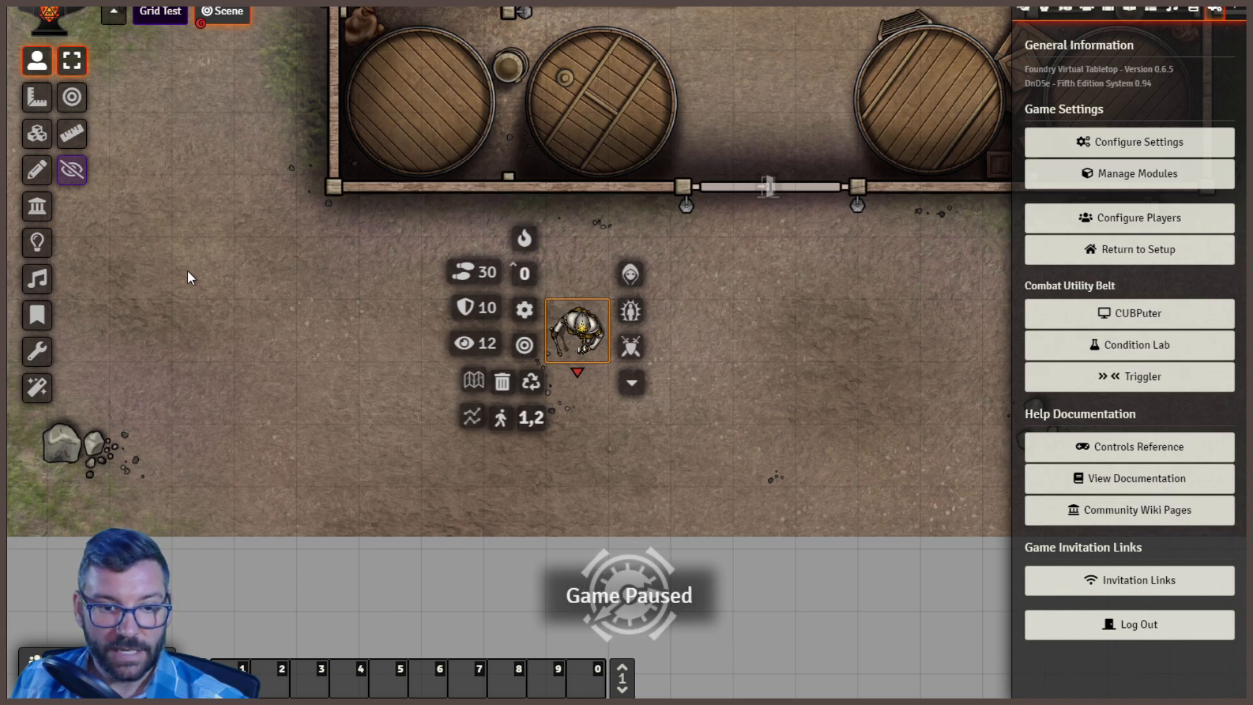
click(162, 254)
drag(589, 324, 228, 571)
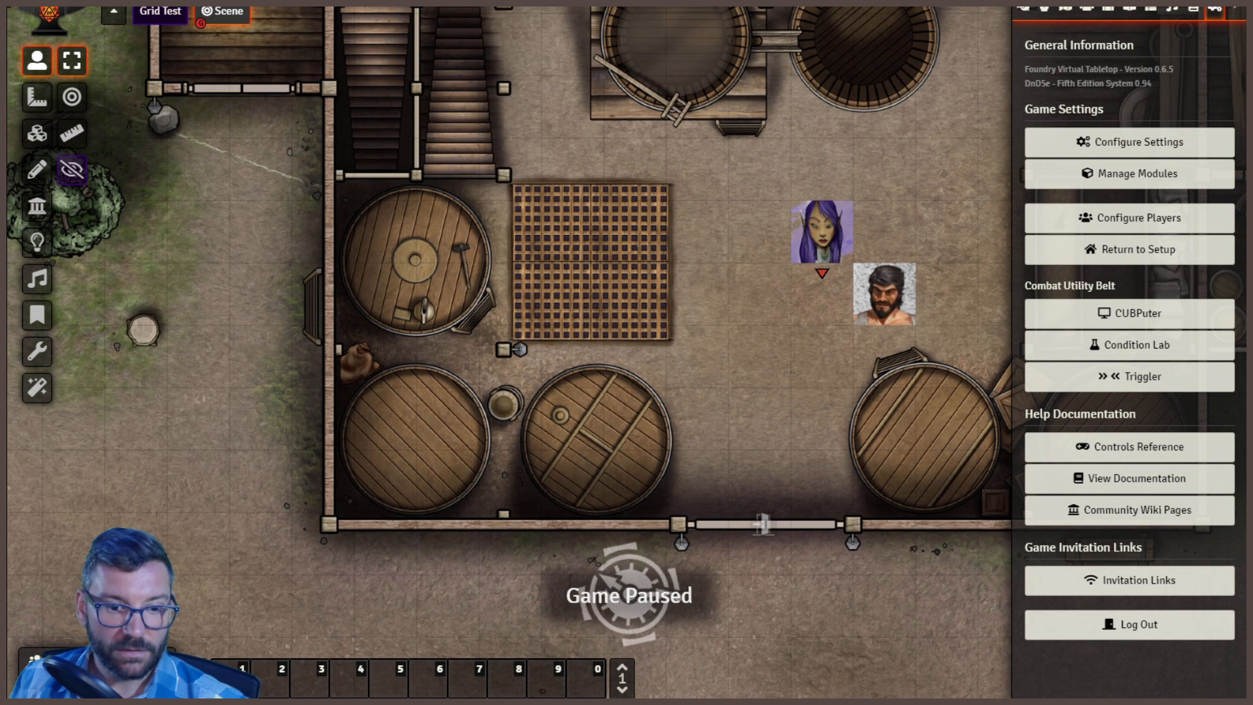
right_click(136, 606)
drag(222, 482, 235, 346)
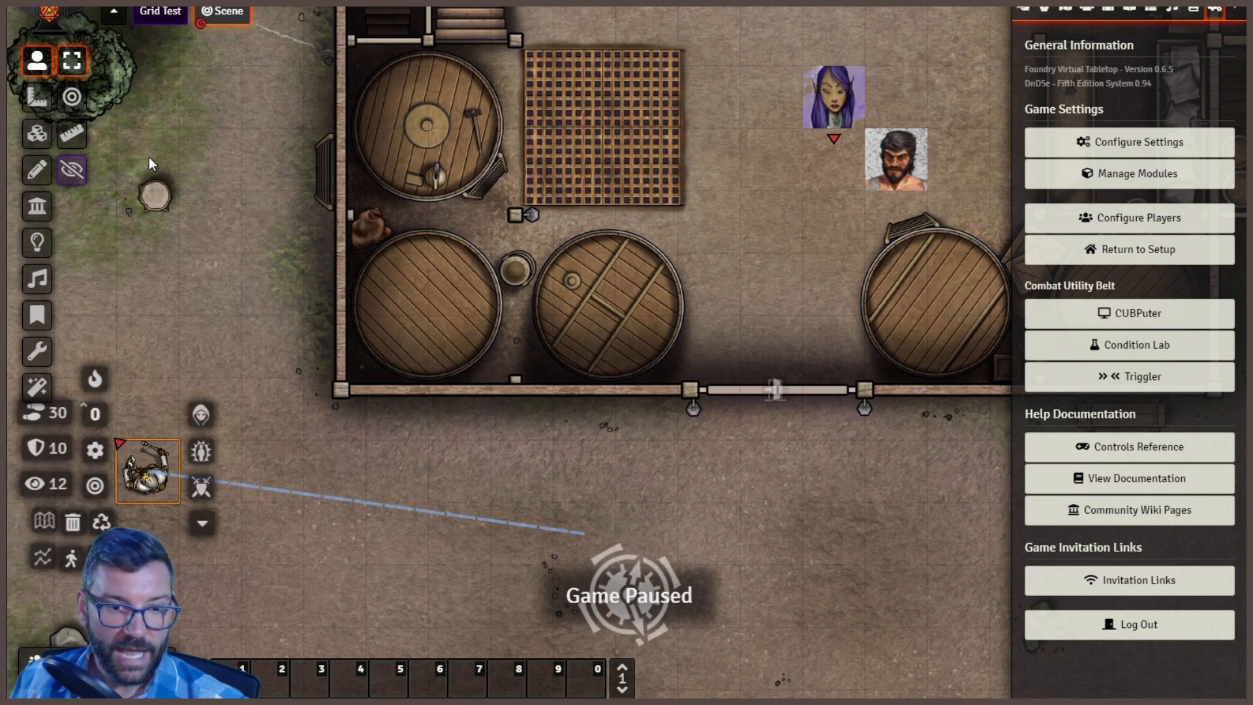
Move the armored token up beside the round tree left of the building and add a patrol point there
drag(149, 470, 139, 94)
drag(226, 115, 263, 502)
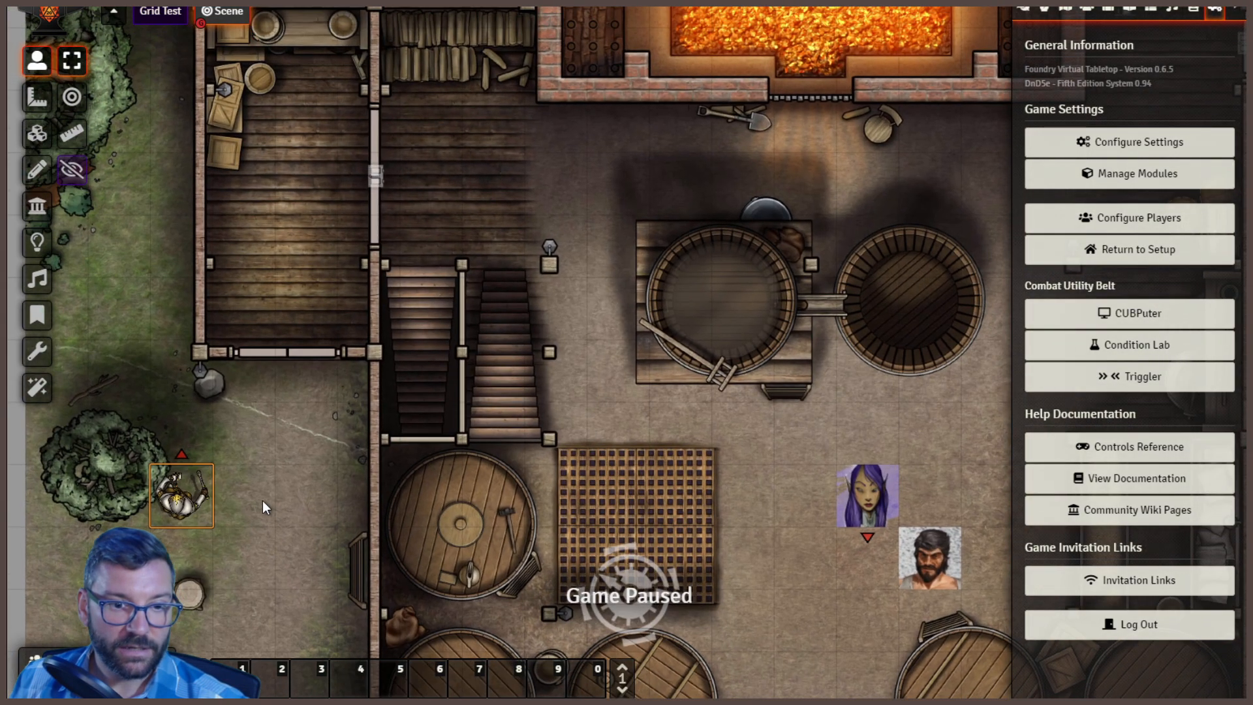
right_click(182, 497)
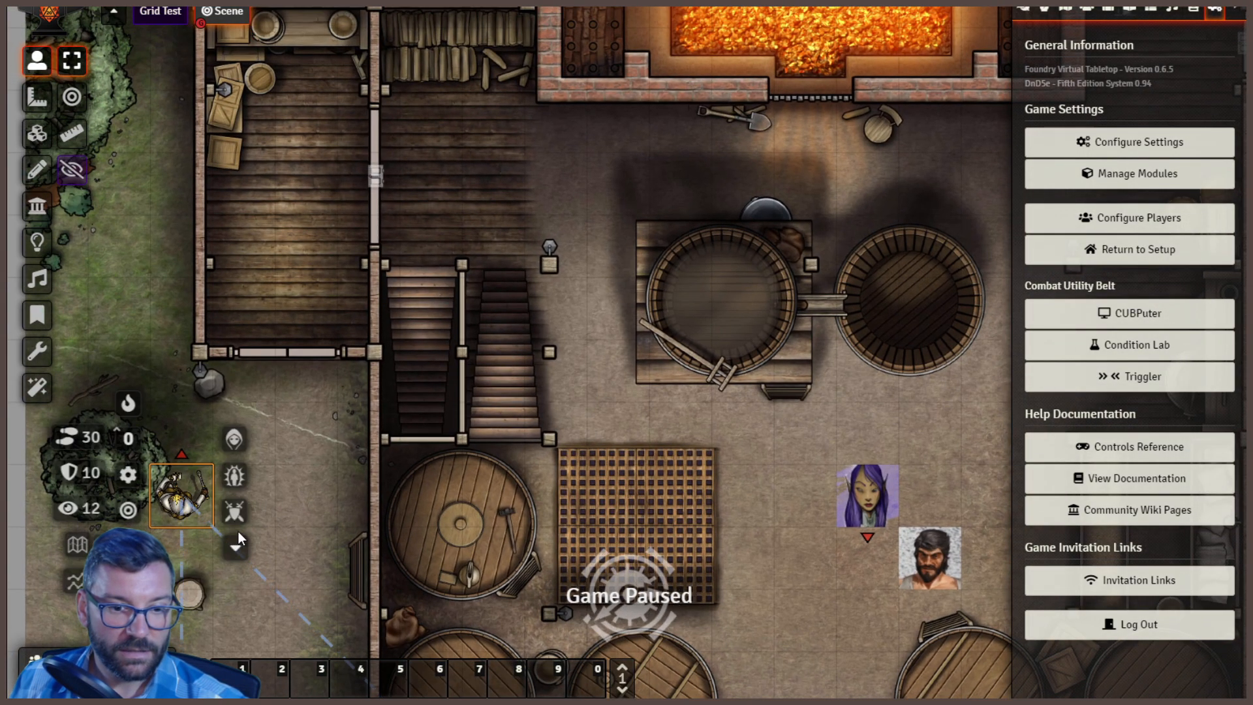
Move the armored token up to the bushes outside the storage room's left wall and add a patrol point there
drag(181, 503, 126, 103)
right_click(101, 120)
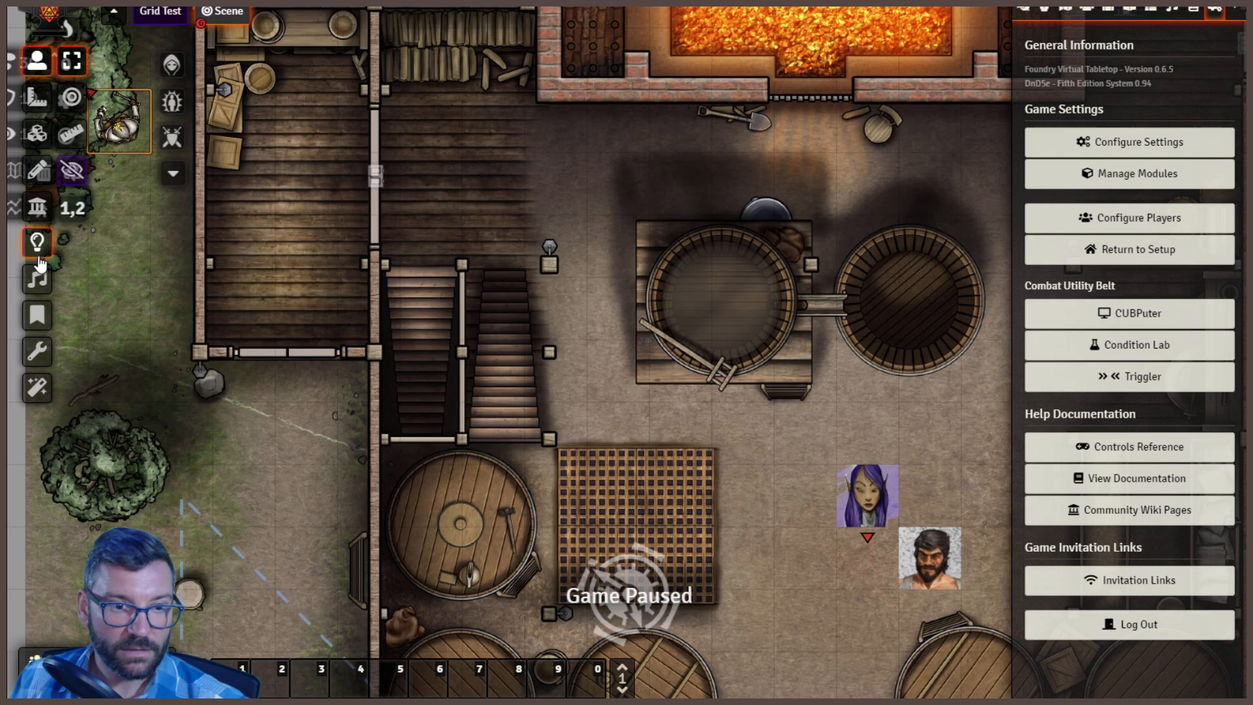
right_click(124, 134)
drag(149, 241, 436, 271)
right_click(412, 137)
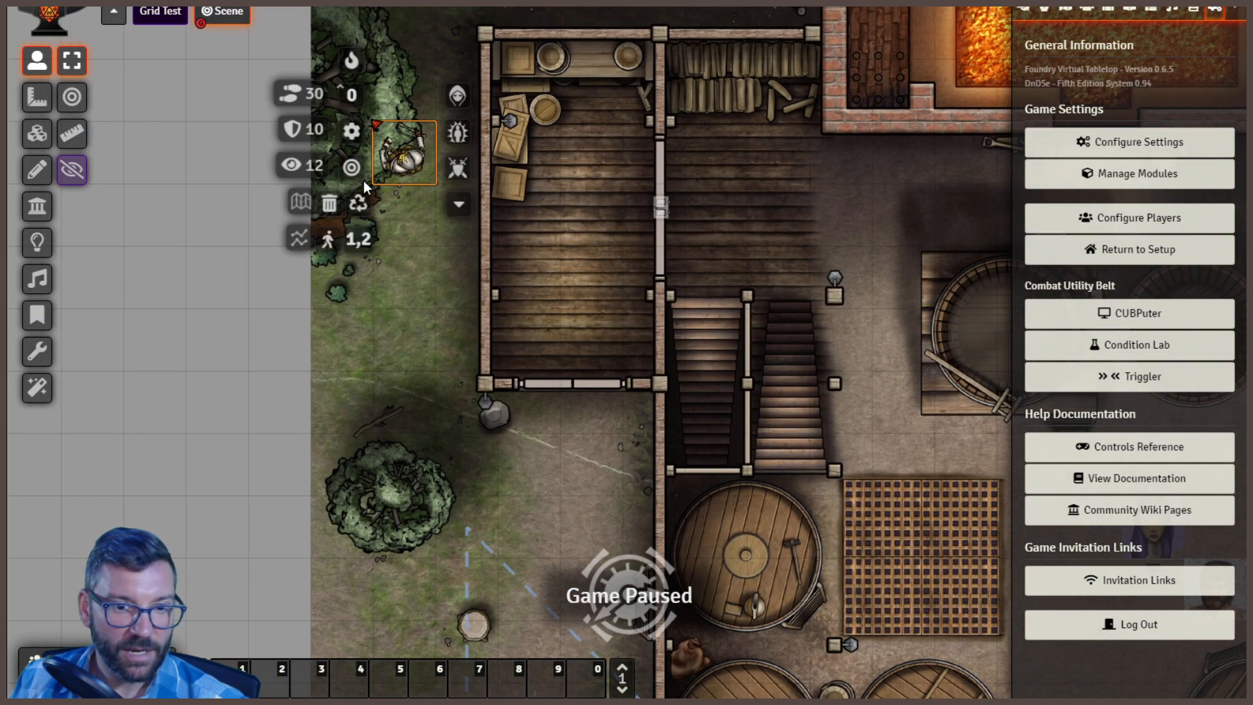
Move the armored token to the tree line above the building's upper-left rooms and add a patrol point there
drag(526, 162, 430, 492)
drag(311, 480, 586, 104)
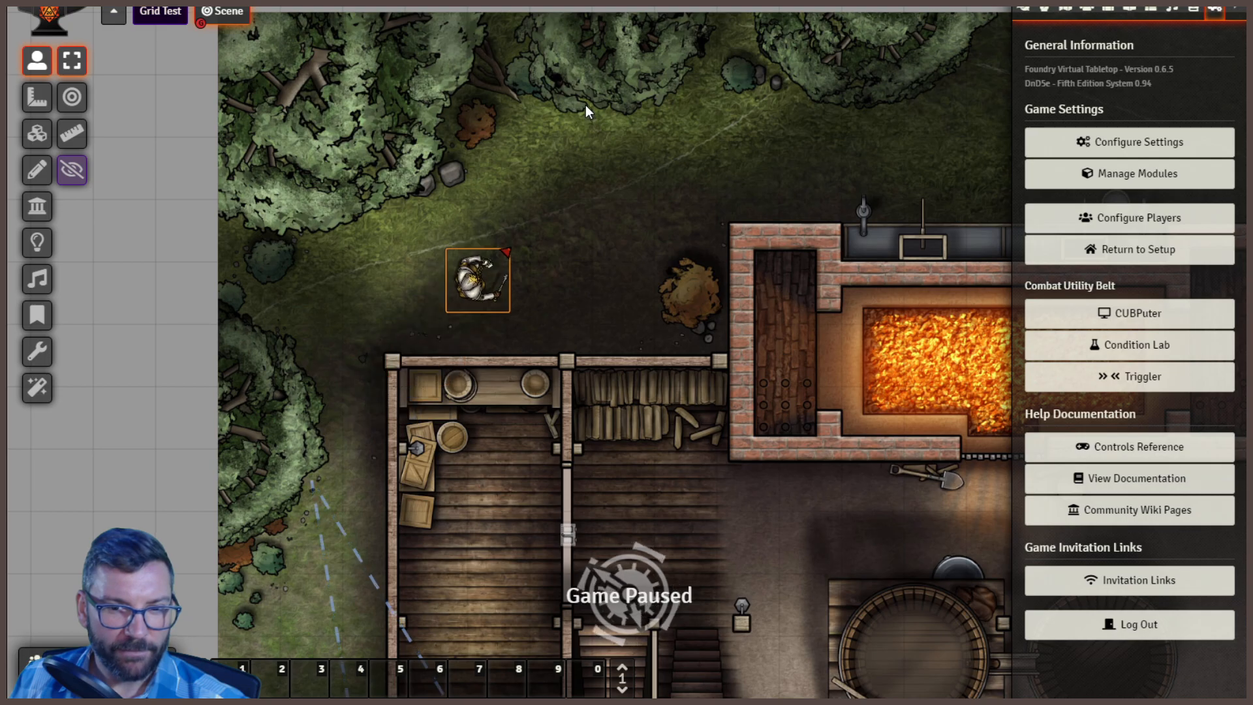
right_click(617, 107)
click(516, 156)
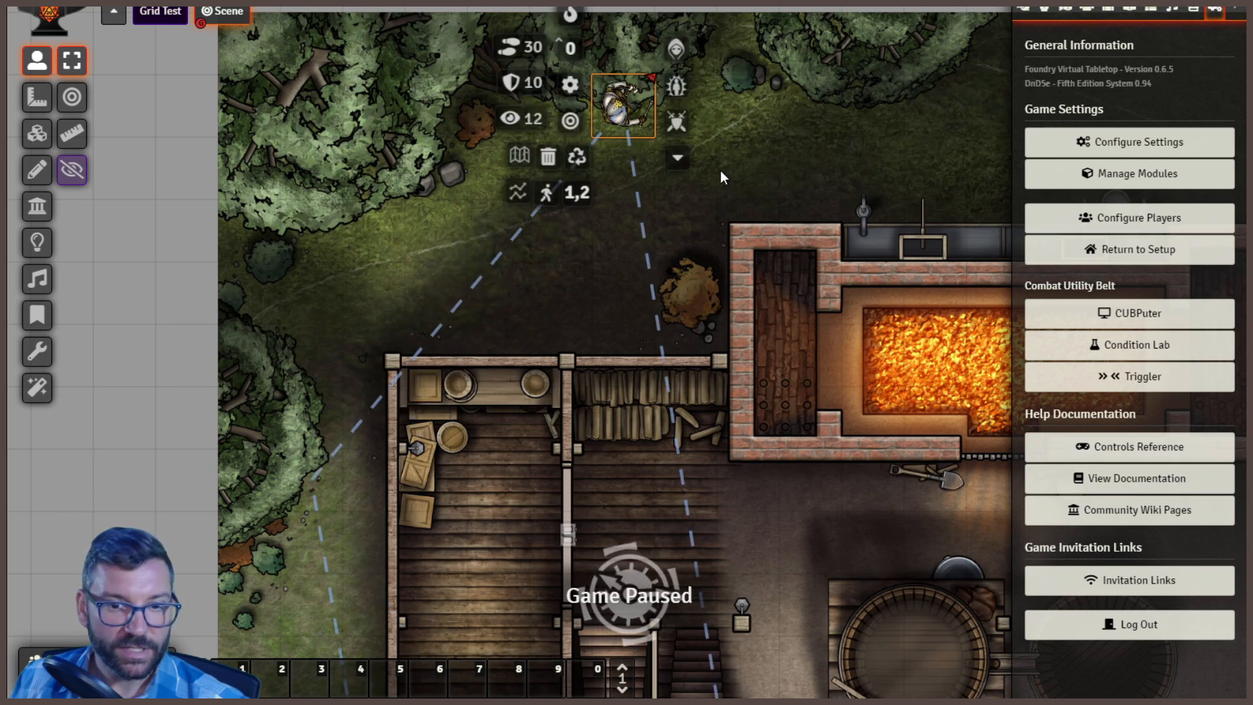
click(705, 127)
click(770, 126)
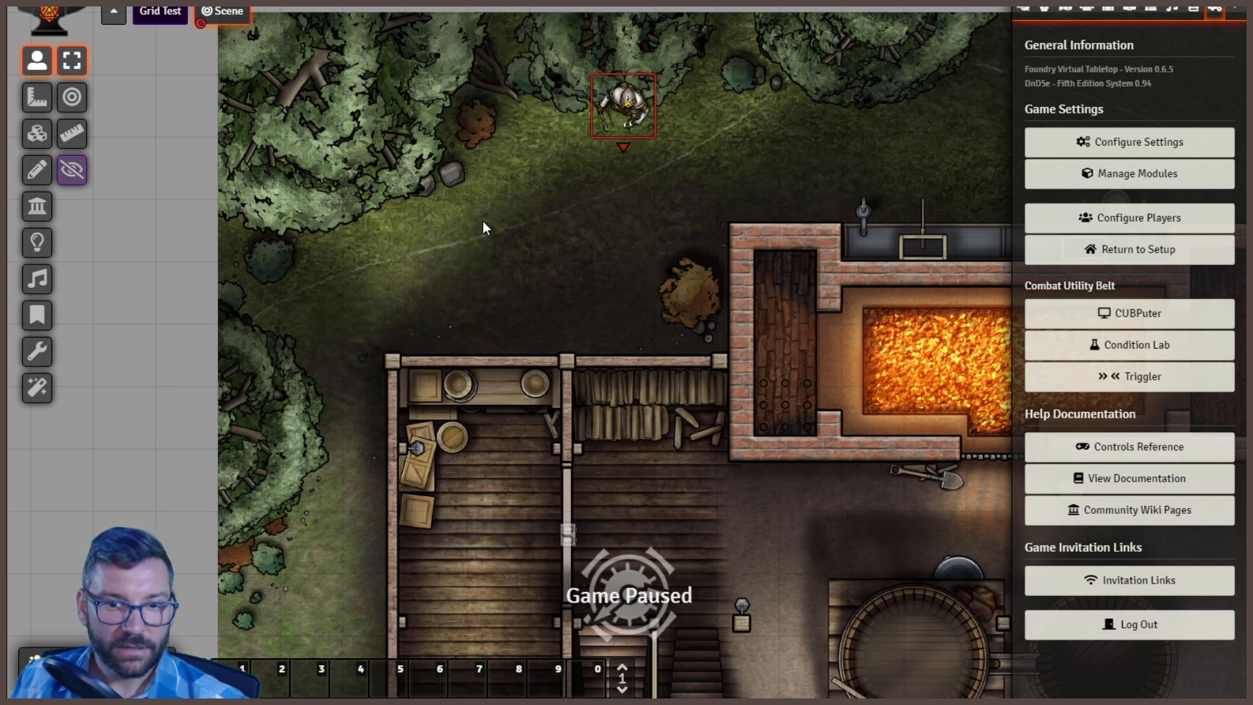
Move the armored token along the grass behind the furnace to the tree stump and add a patrol point there
drag(855, 210, 239, 320)
drag(261, 257, 383, 253)
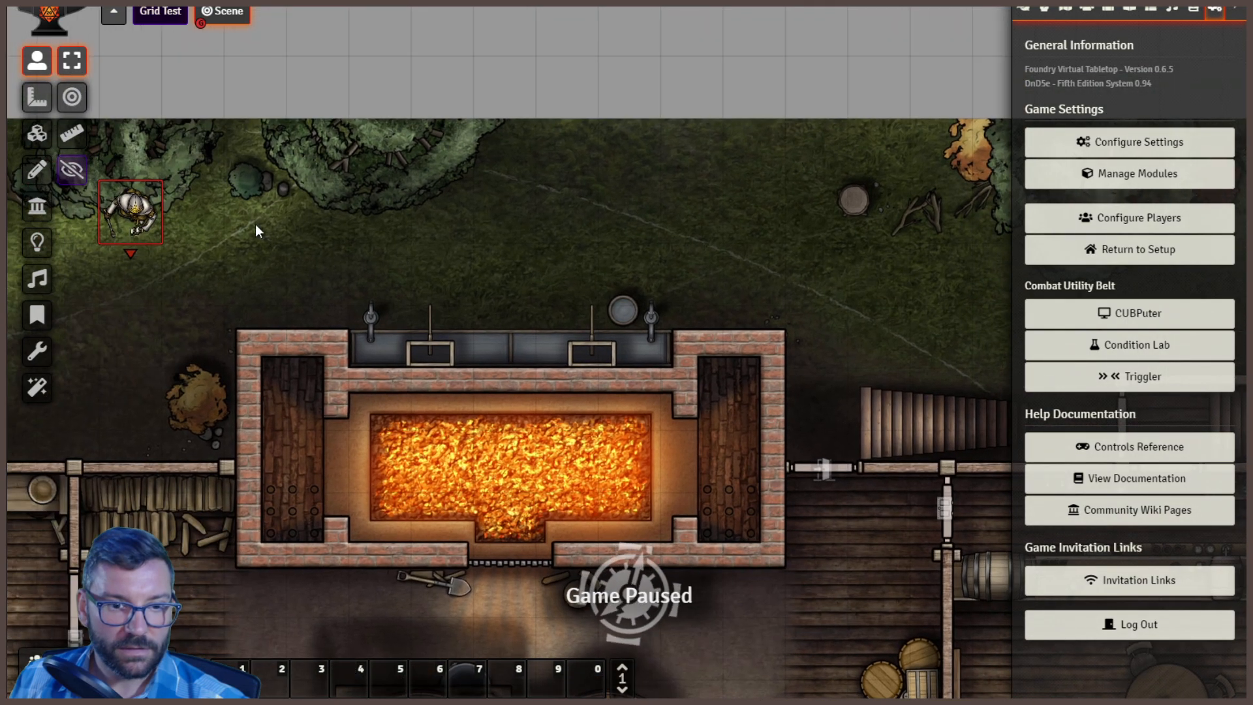
drag(147, 222, 844, 215)
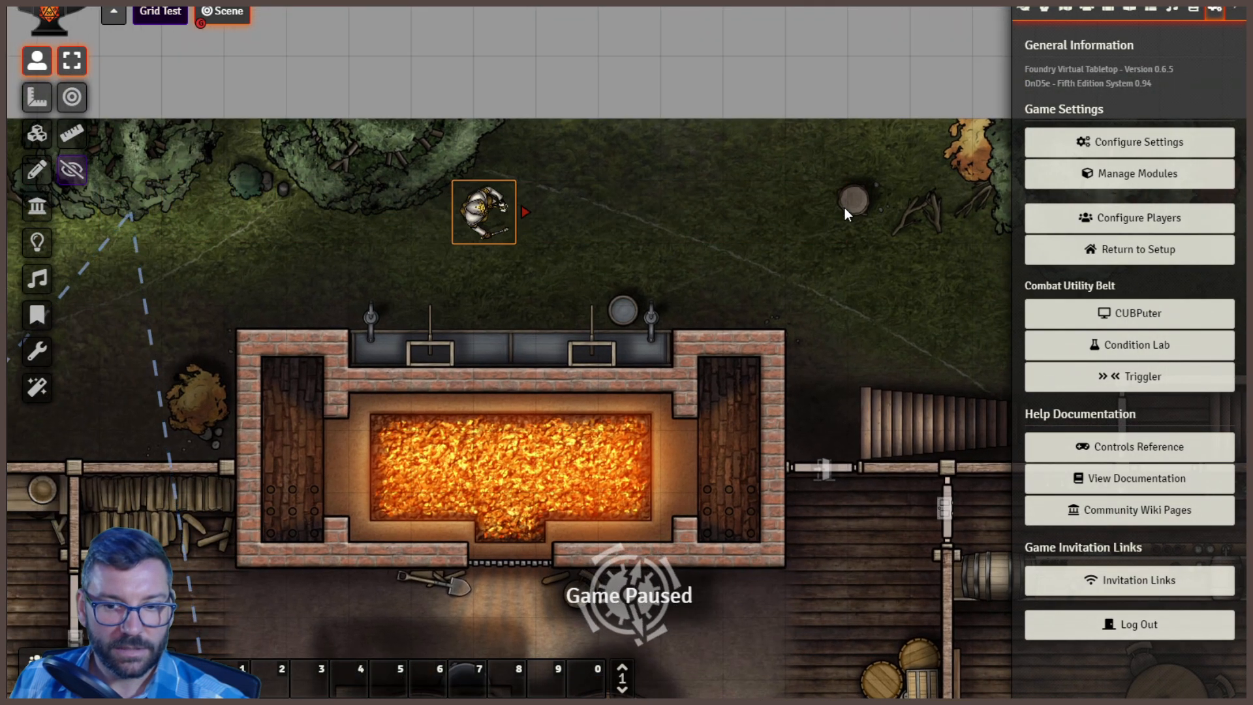
right_click(844, 216)
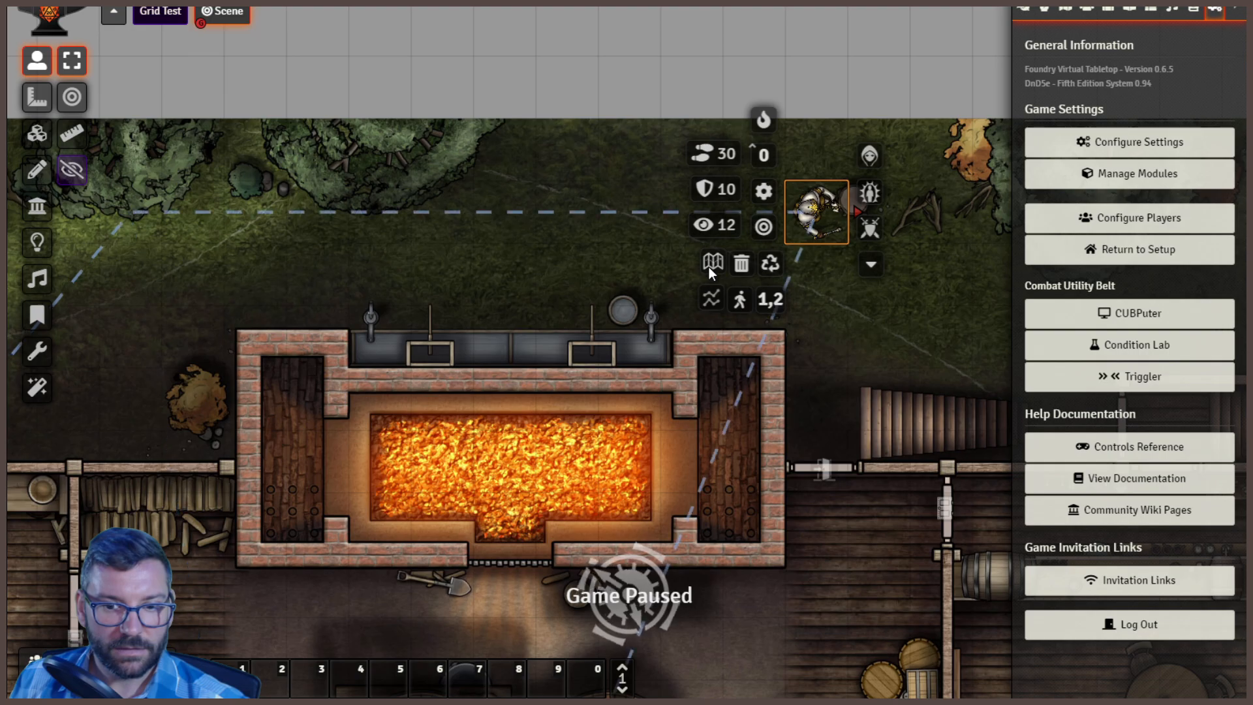
click(906, 325)
Move the armored token under the trees at the map's upper-right edge and add a patrol point there
drag(937, 358, 279, 302)
drag(124, 139, 806, 236)
right_click(805, 234)
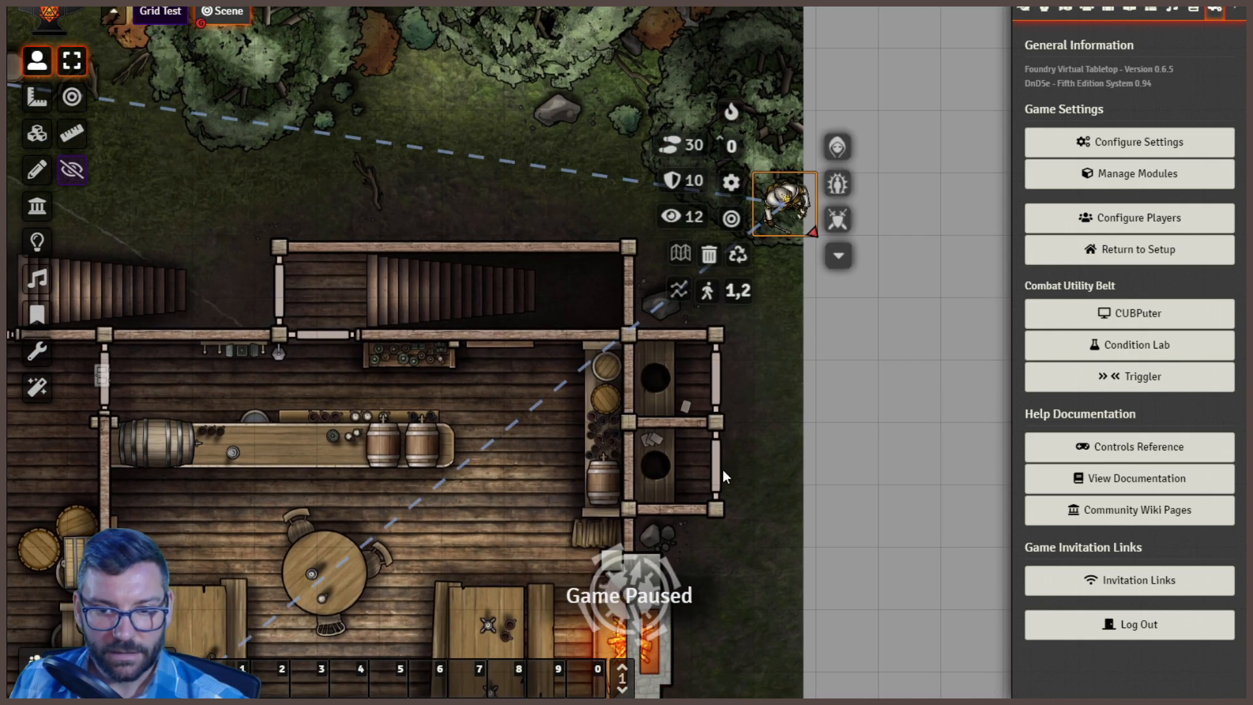
click(768, 464)
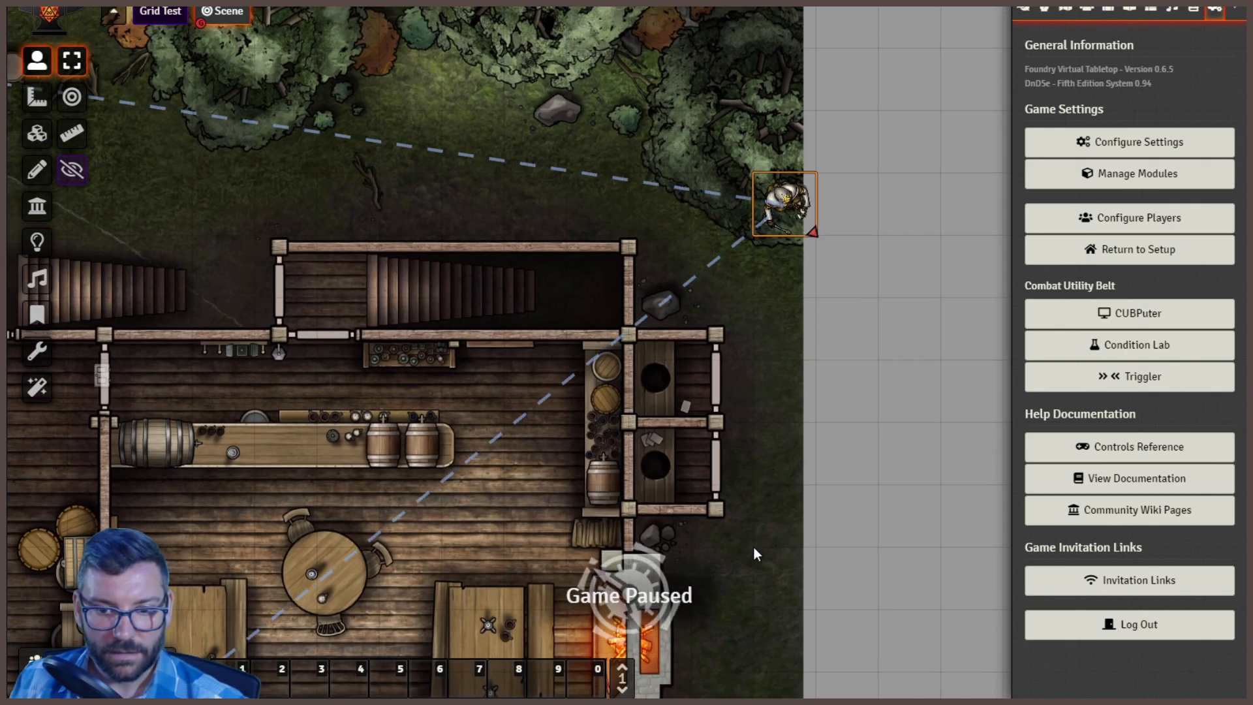
Move the armored token down the map's right edge to the rightmost outdoor table and add a patrol point there
drag(786, 203, 776, 646)
drag(868, 656, 750, 375)
drag(646, 358, 576, 499)
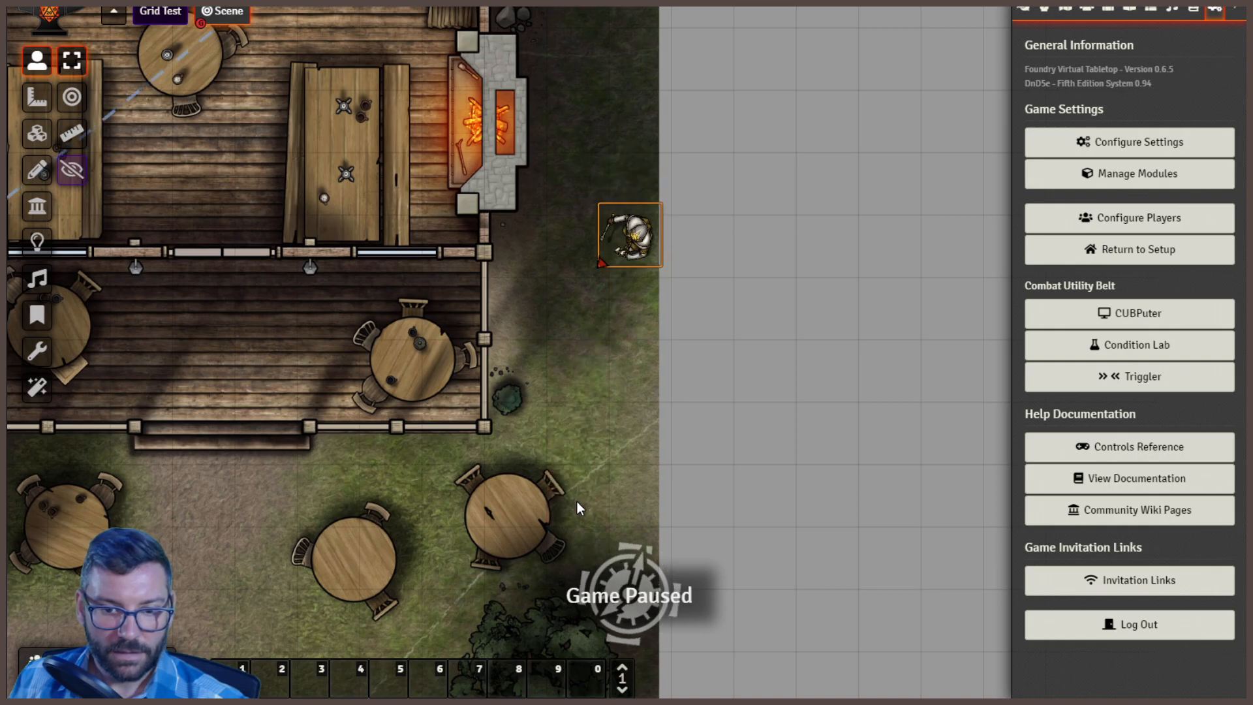
right_click(591, 506)
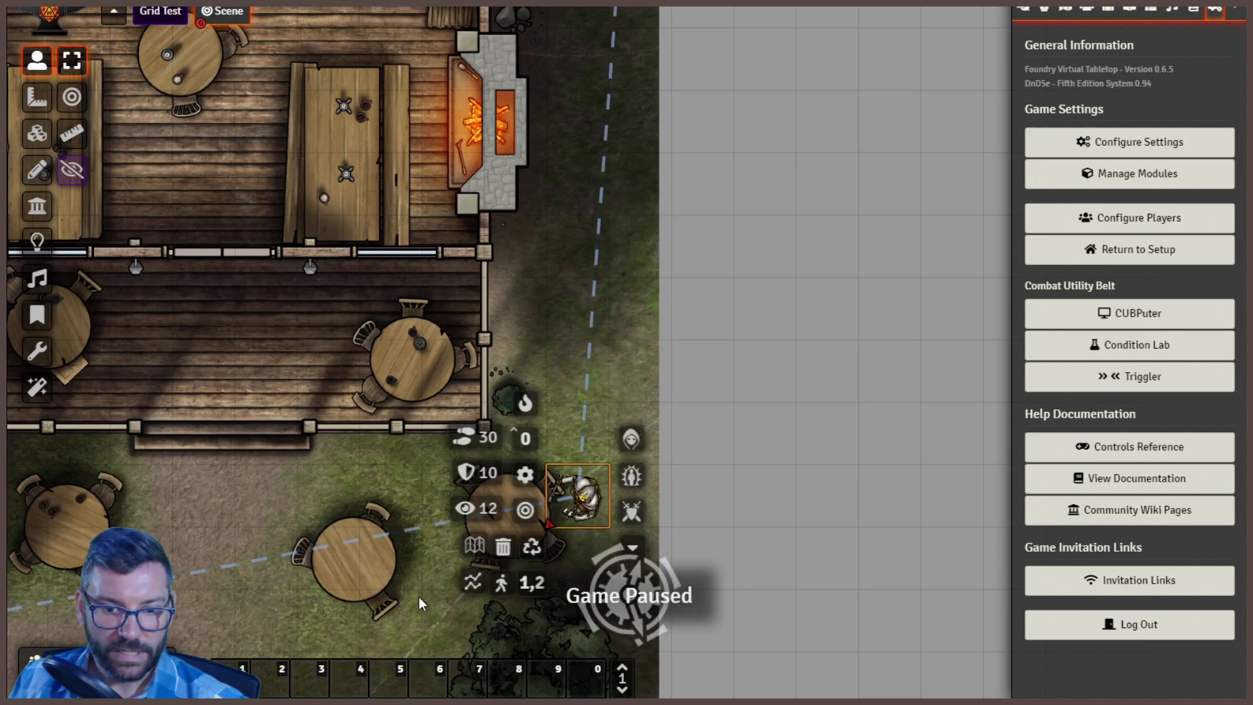
Move the armored token onto the path beside the round tree below the outdoor tables and add a patrol point there
drag(383, 603, 731, 416)
scroll(563, 461, down, 6)
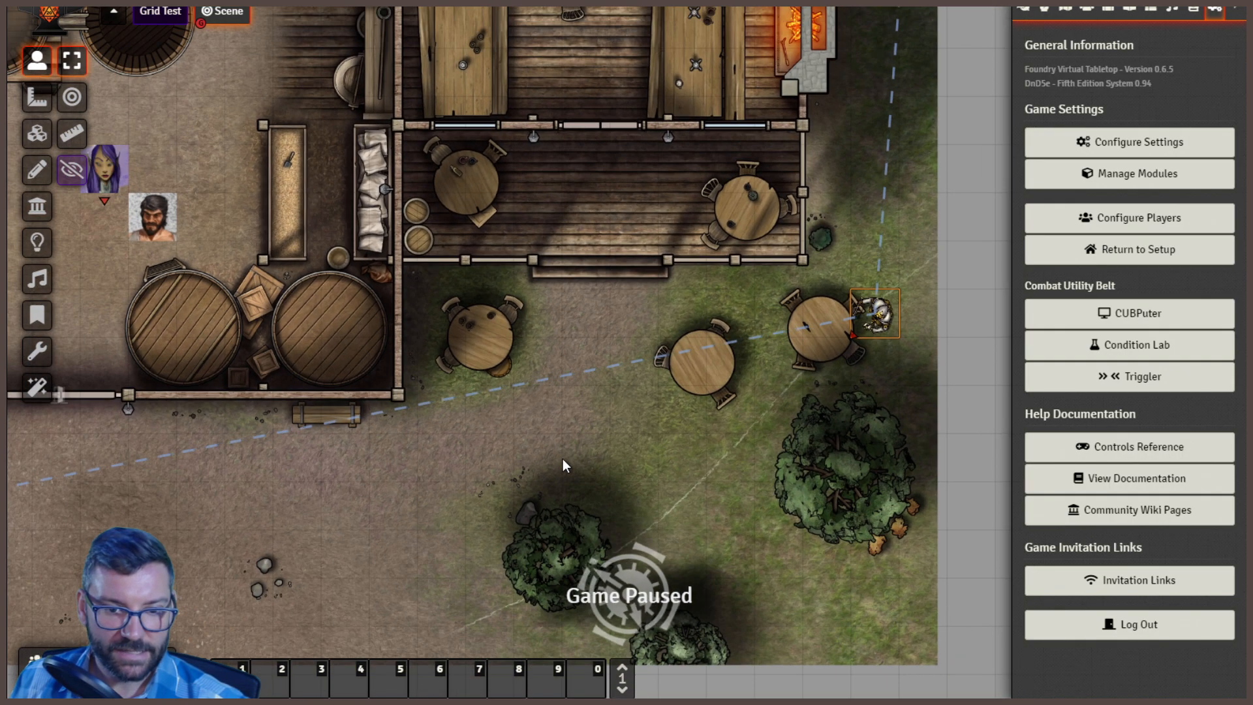
scroll(564, 466, down, 3)
drag(827, 320, 519, 479)
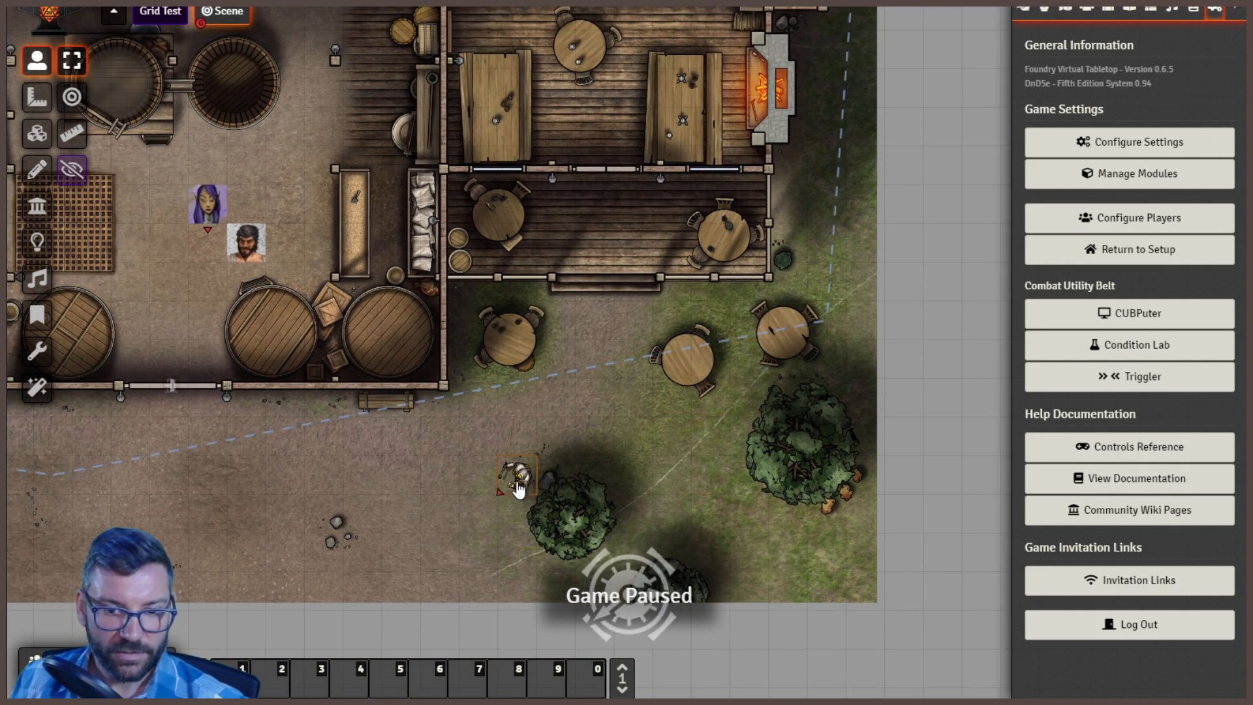
right_click(514, 489)
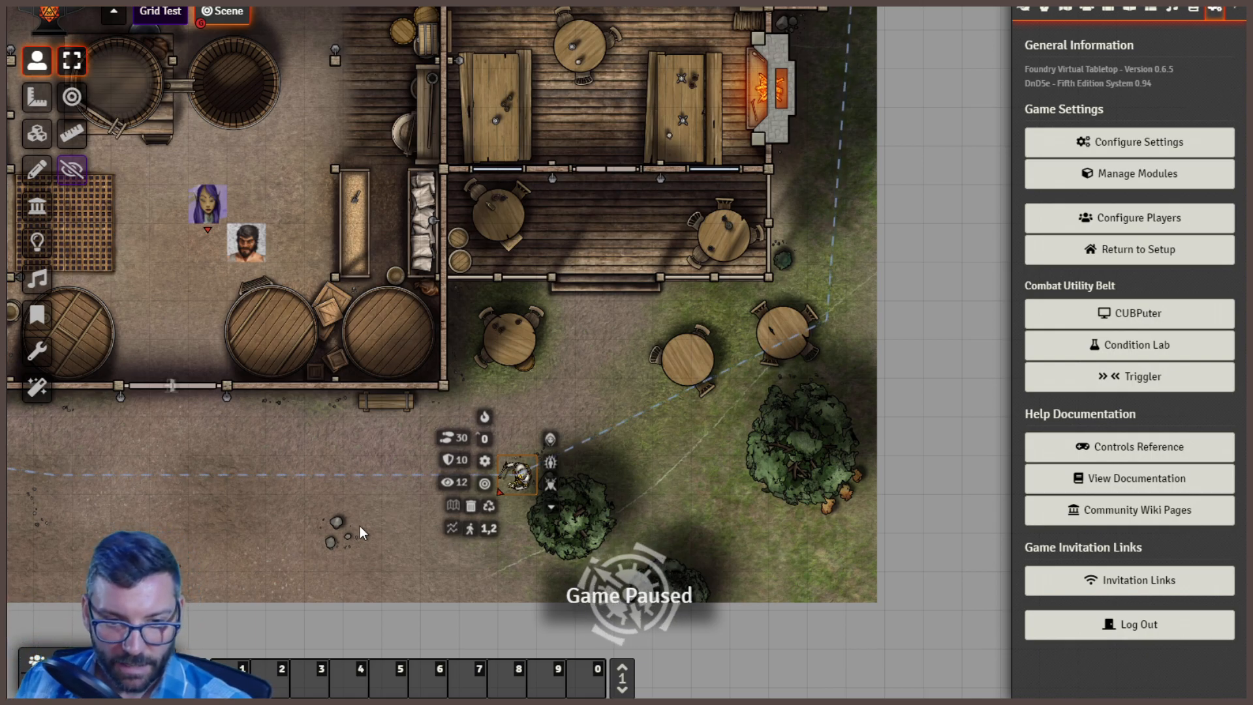
Turn on patrolling for the armored token and unpause the game
drag(285, 531, 498, 453)
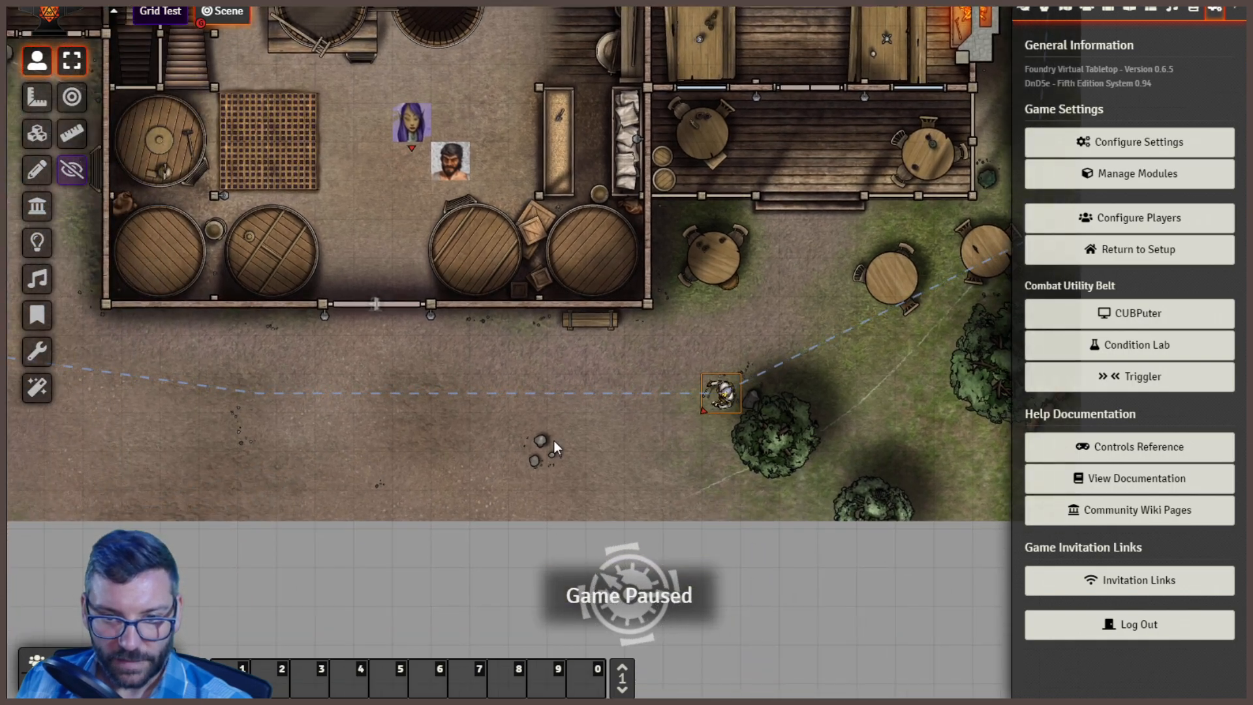
right_click(715, 395)
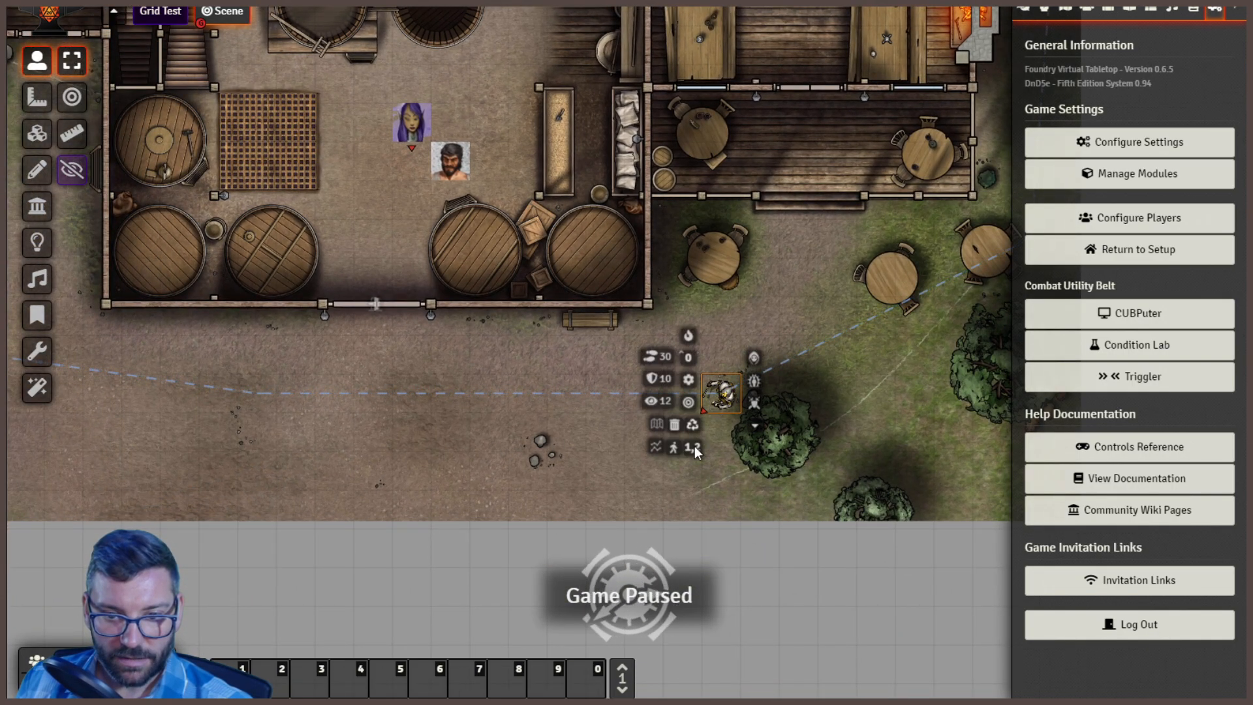
click(672, 447)
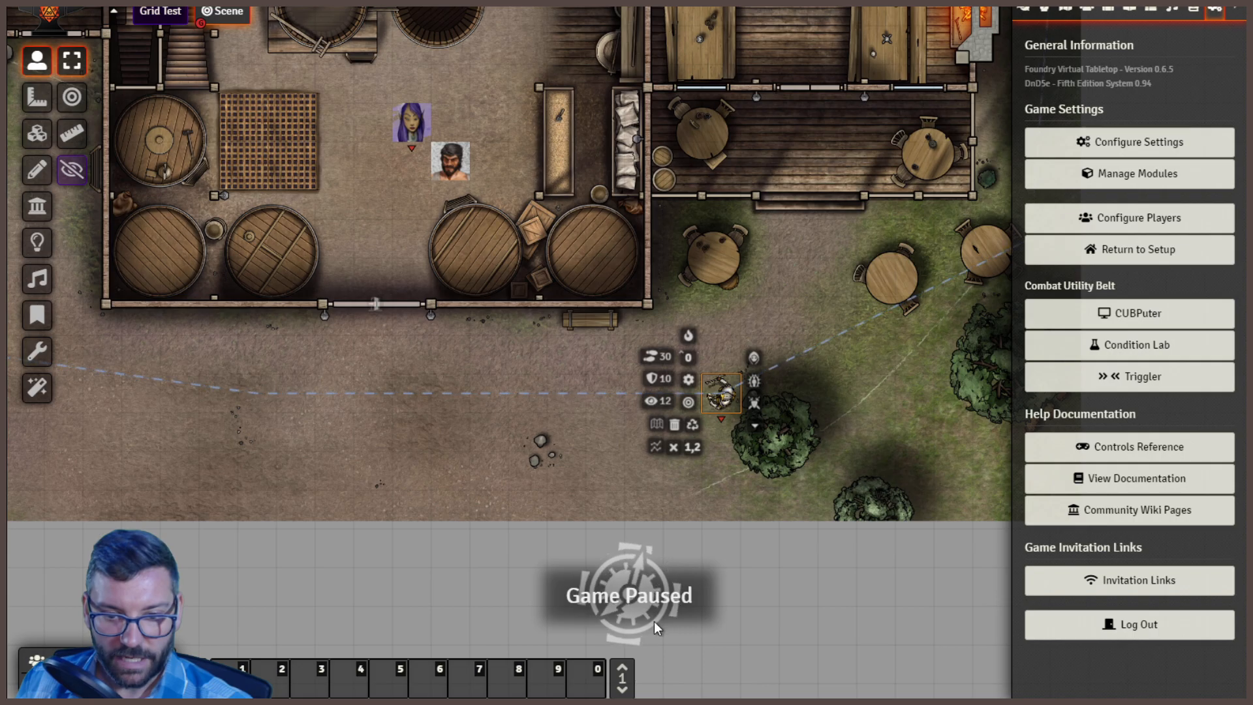
click(575, 516)
key(space)
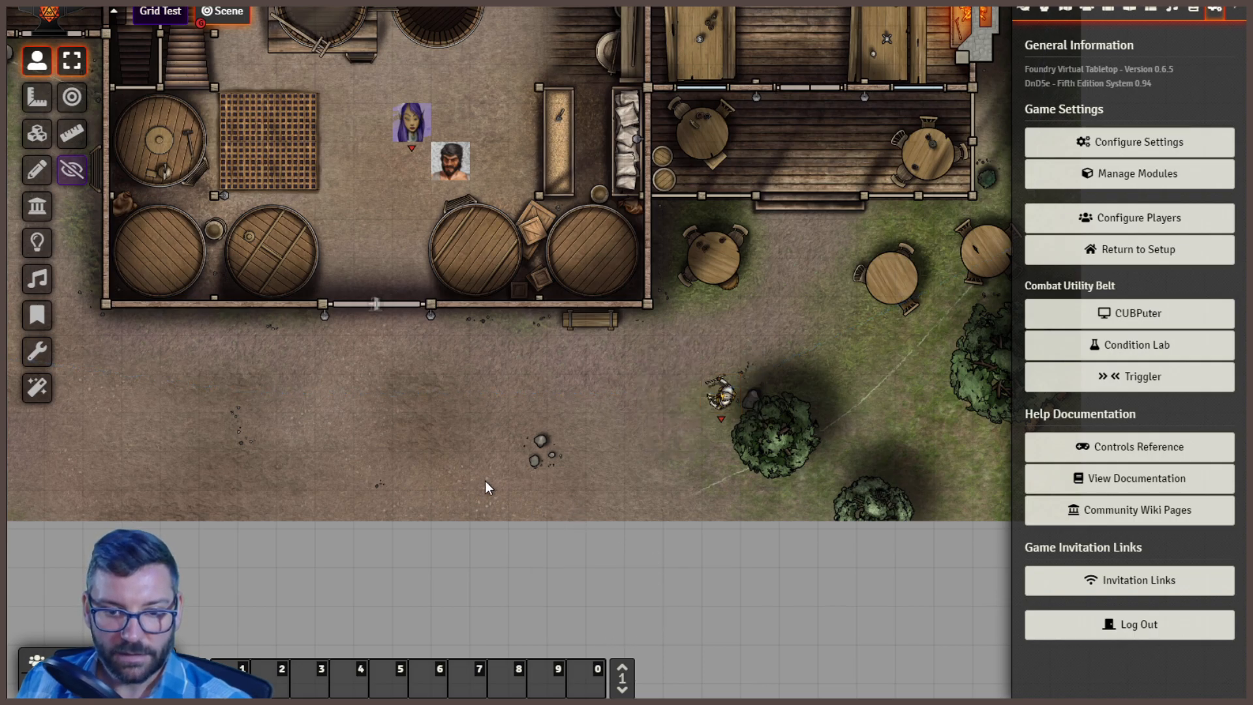
Watch the armored token walk its patrol route around the building, and collapse the sidebar for a wider map view
scroll(482, 480, down, 1)
drag(477, 480, 605, 551)
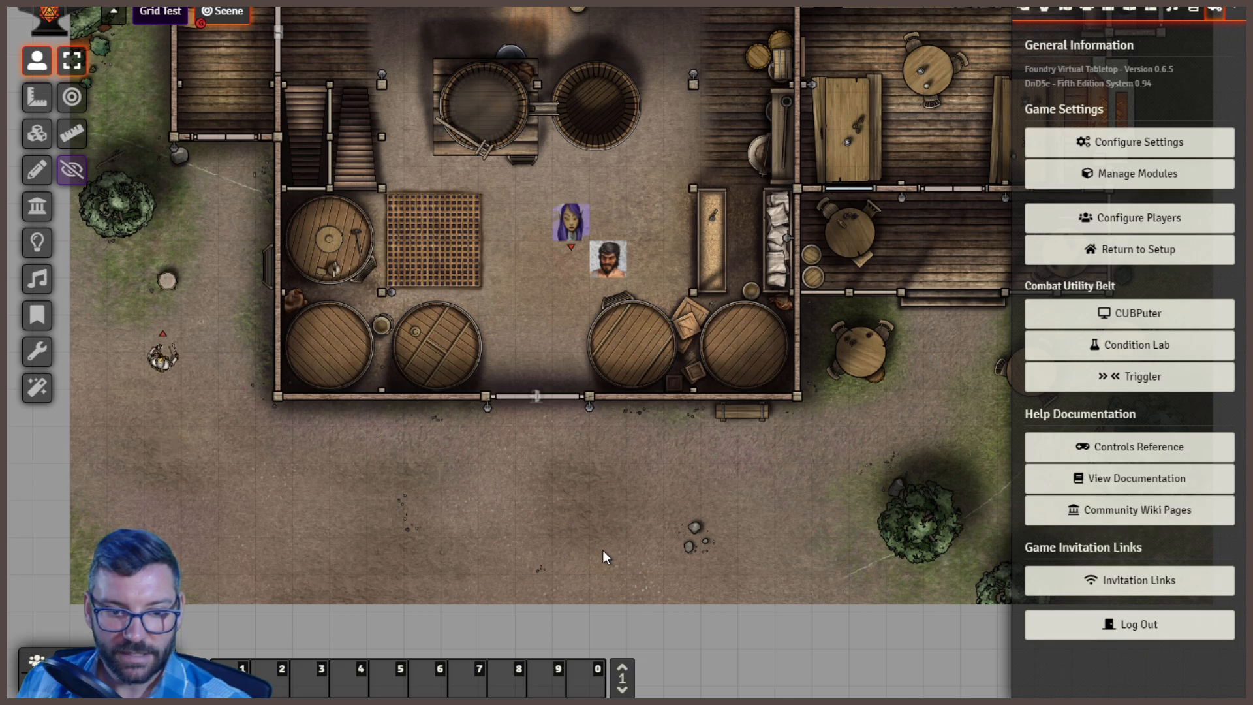
drag(435, 269, 464, 566)
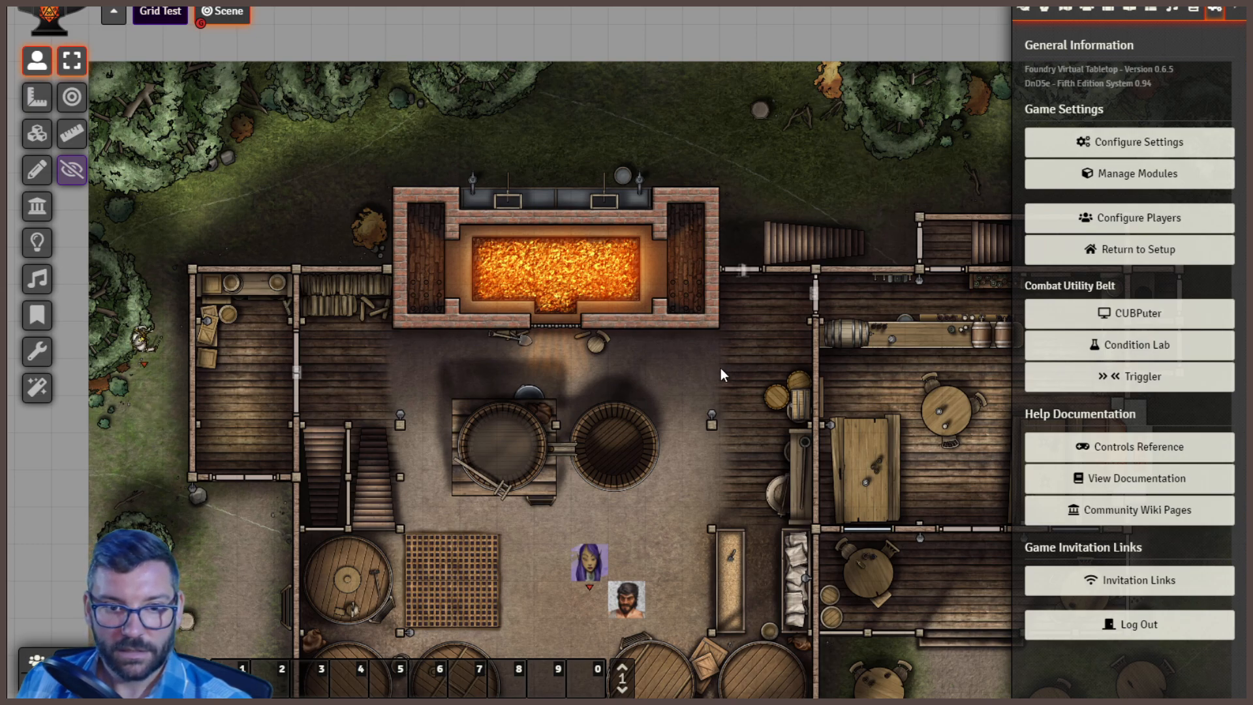
drag(758, 351, 641, 358)
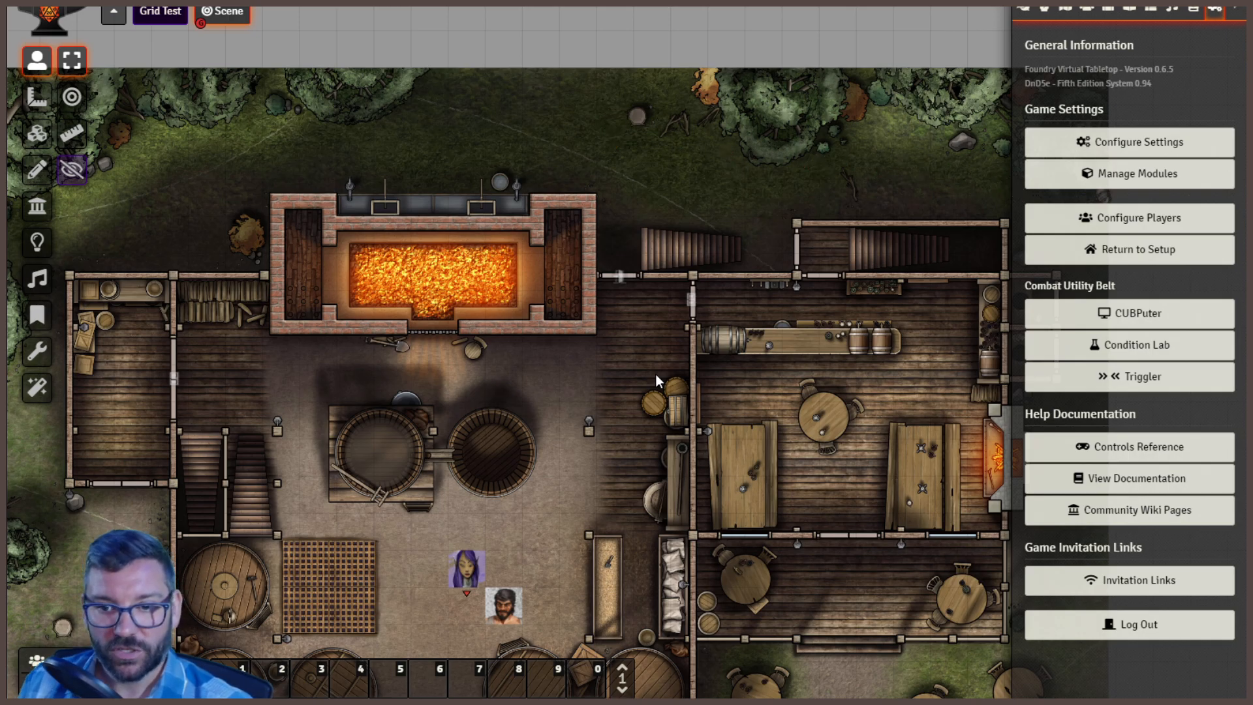
click(1239, 12)
drag(672, 306, 722, 103)
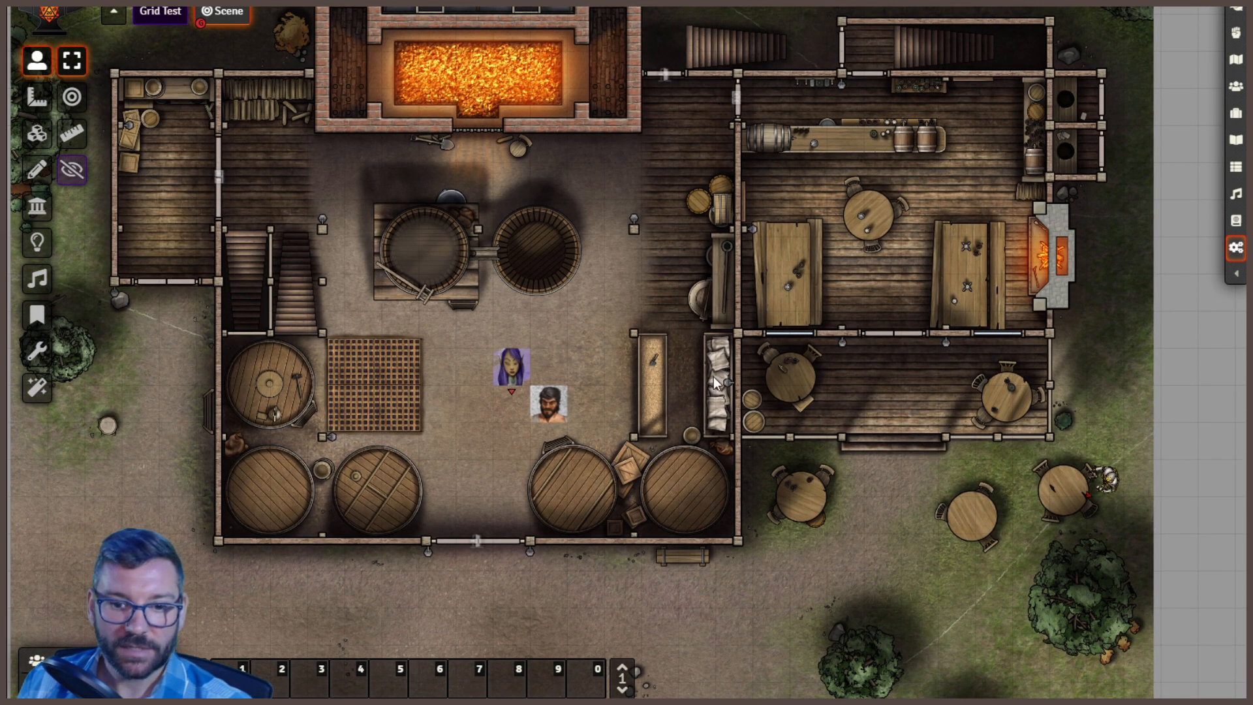
drag(717, 387, 786, 312)
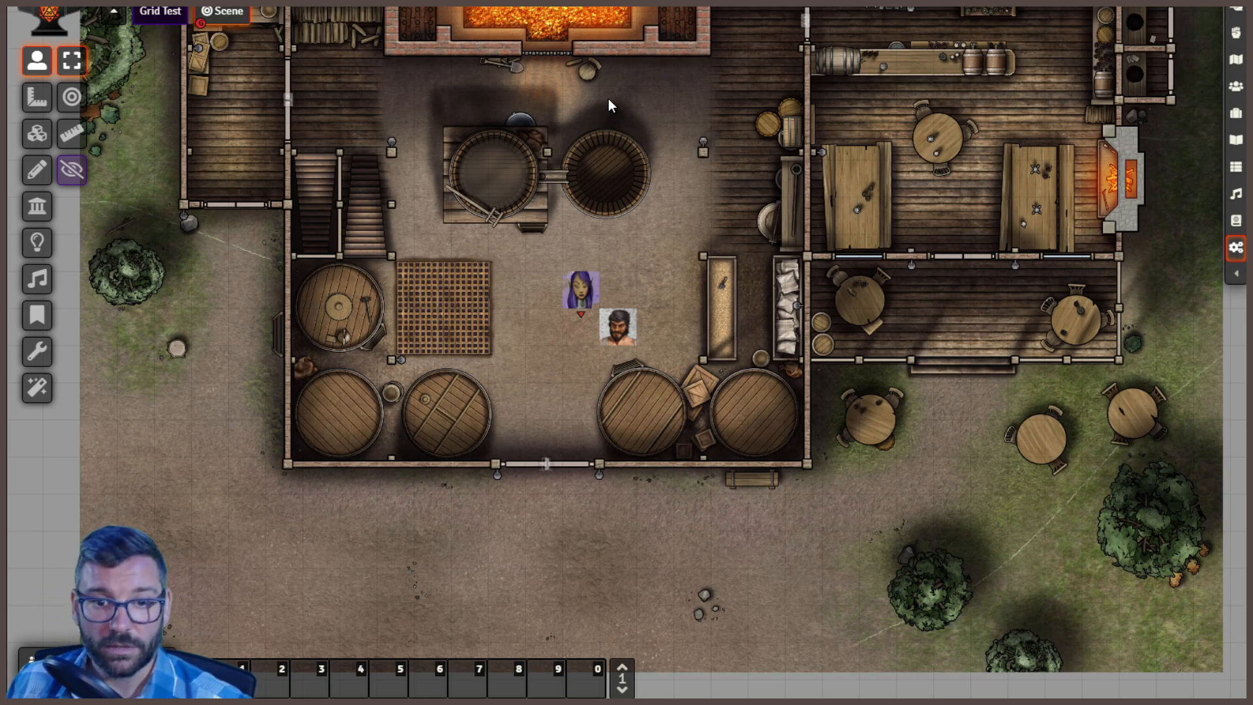
Pause the game and check where the armored token stands on its route behind the building
key(space)
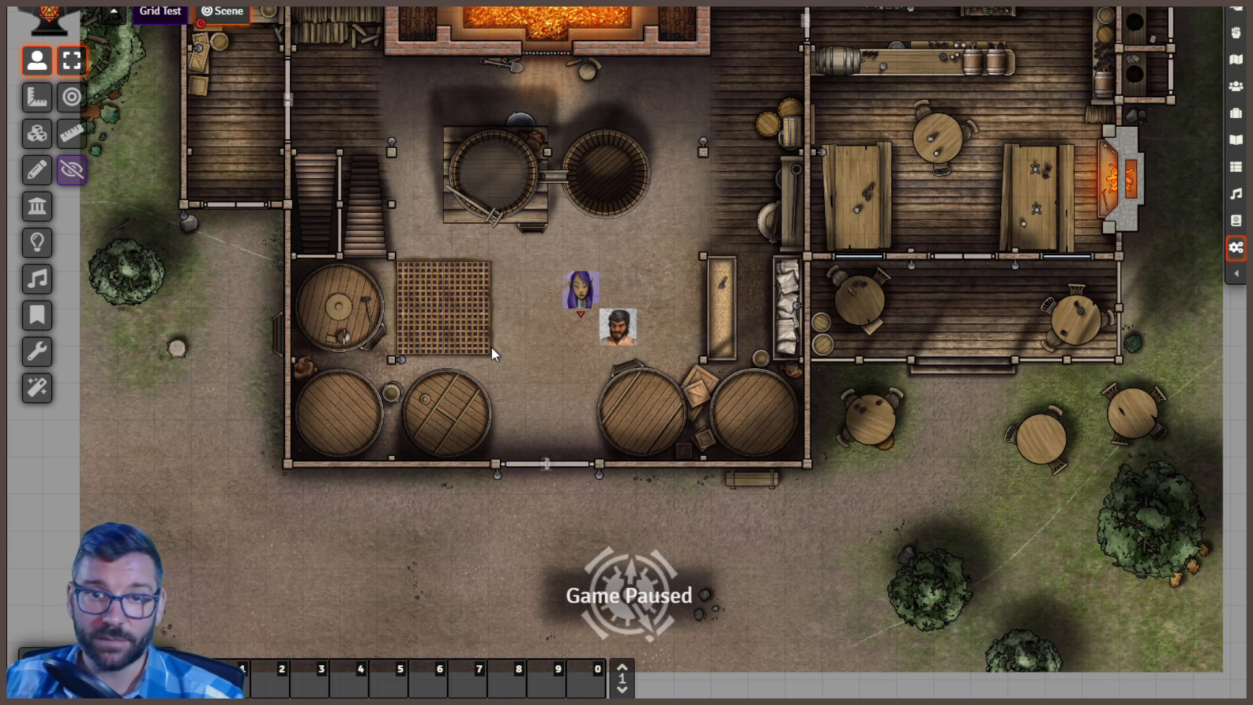
drag(534, 56, 658, 473)
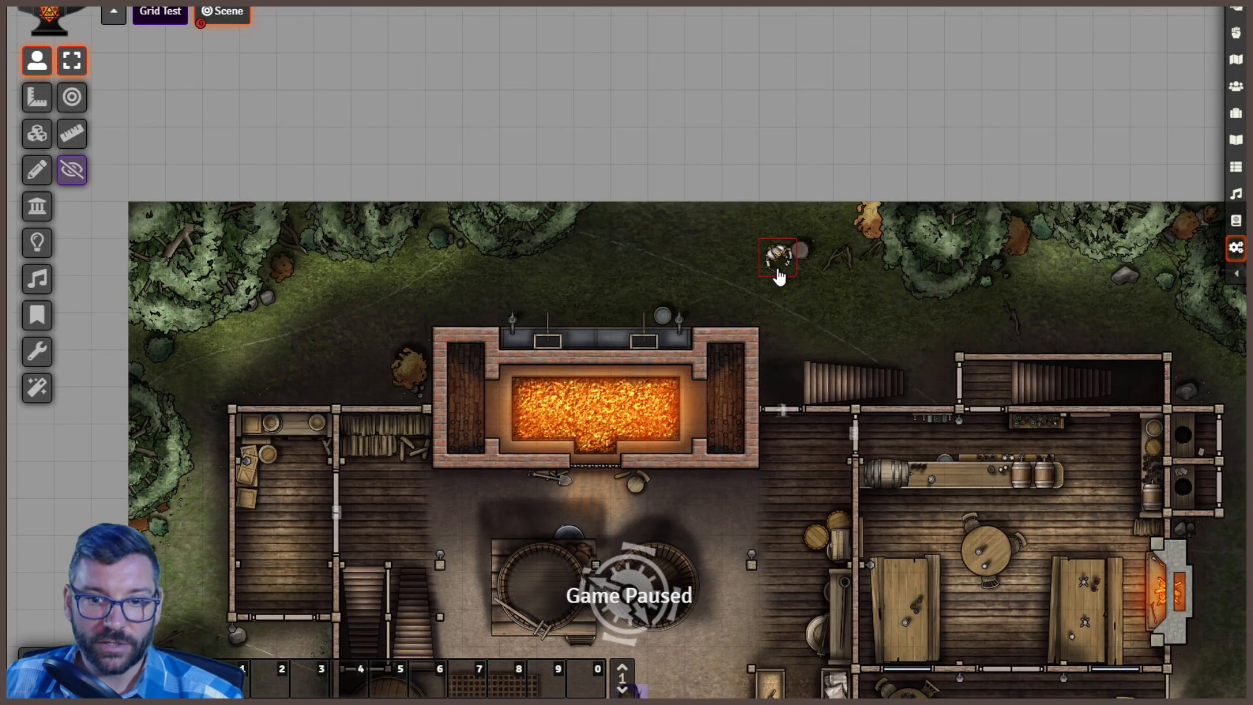
drag(837, 484, 743, 112)
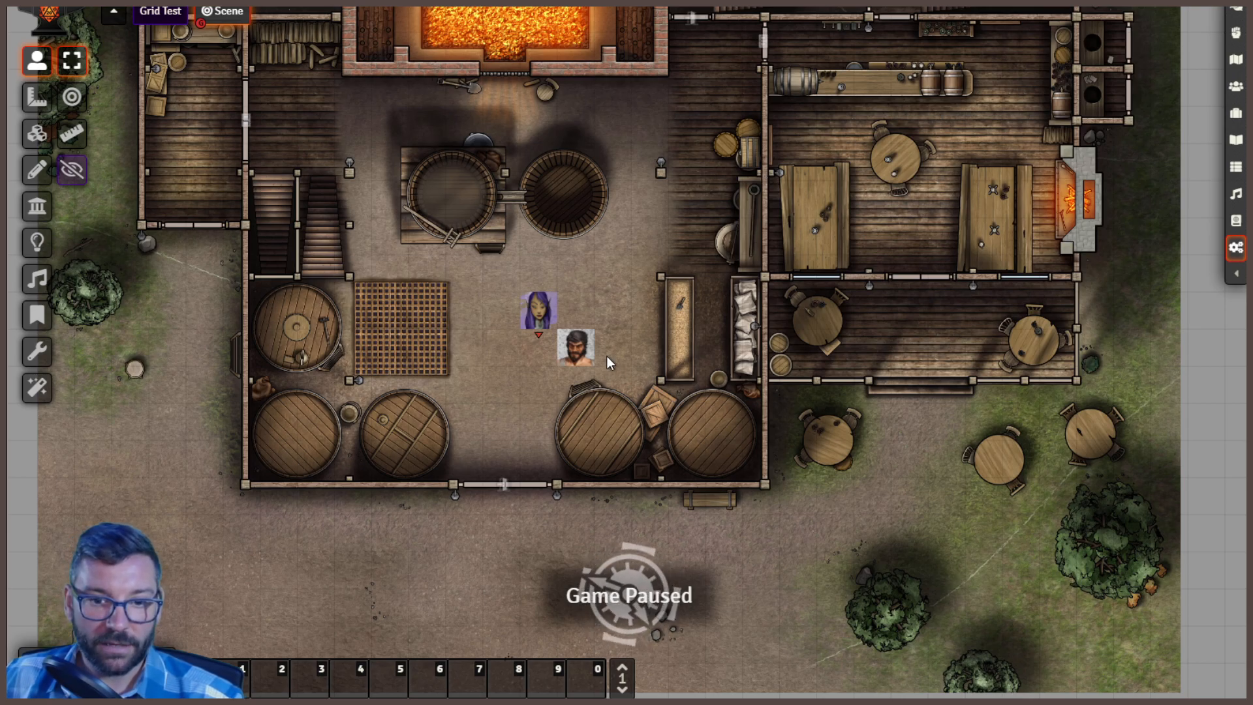
Hide the bearded man's token and make it visible again
right_click(576, 347)
scroll(575, 326, up, 5)
click(570, 266)
click(660, 311)
right_click(459, 360)
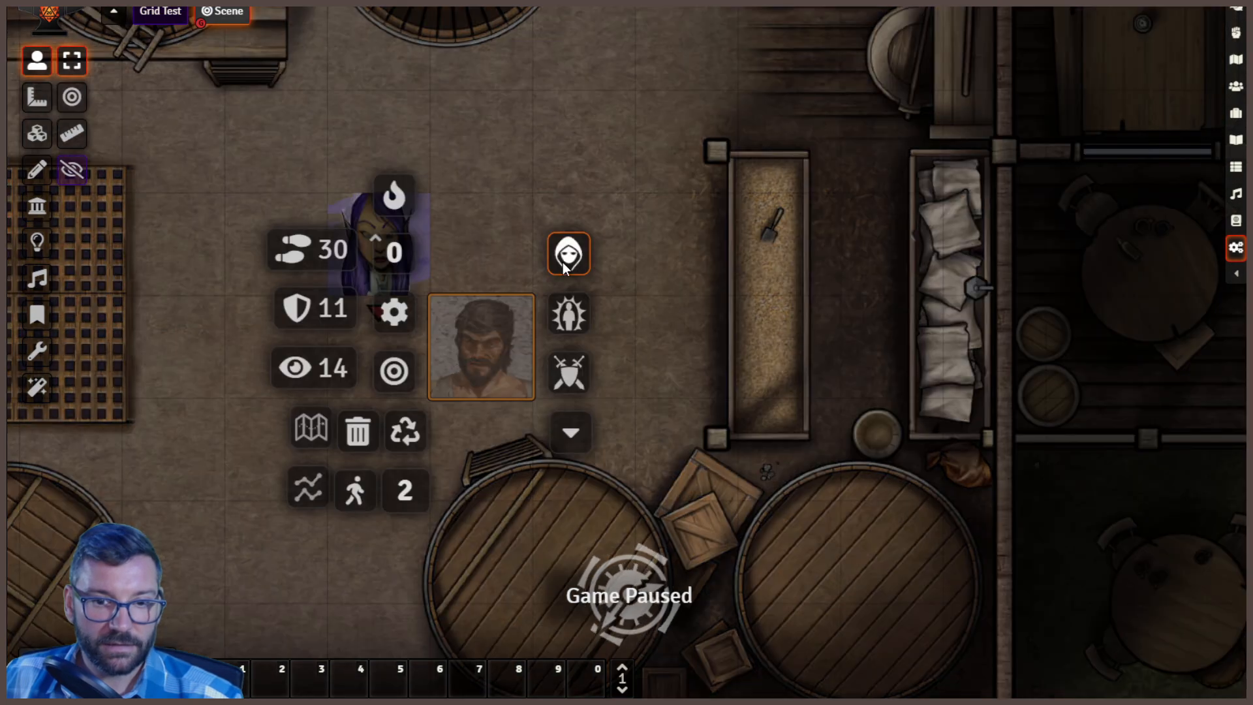
click(563, 261)
click(675, 308)
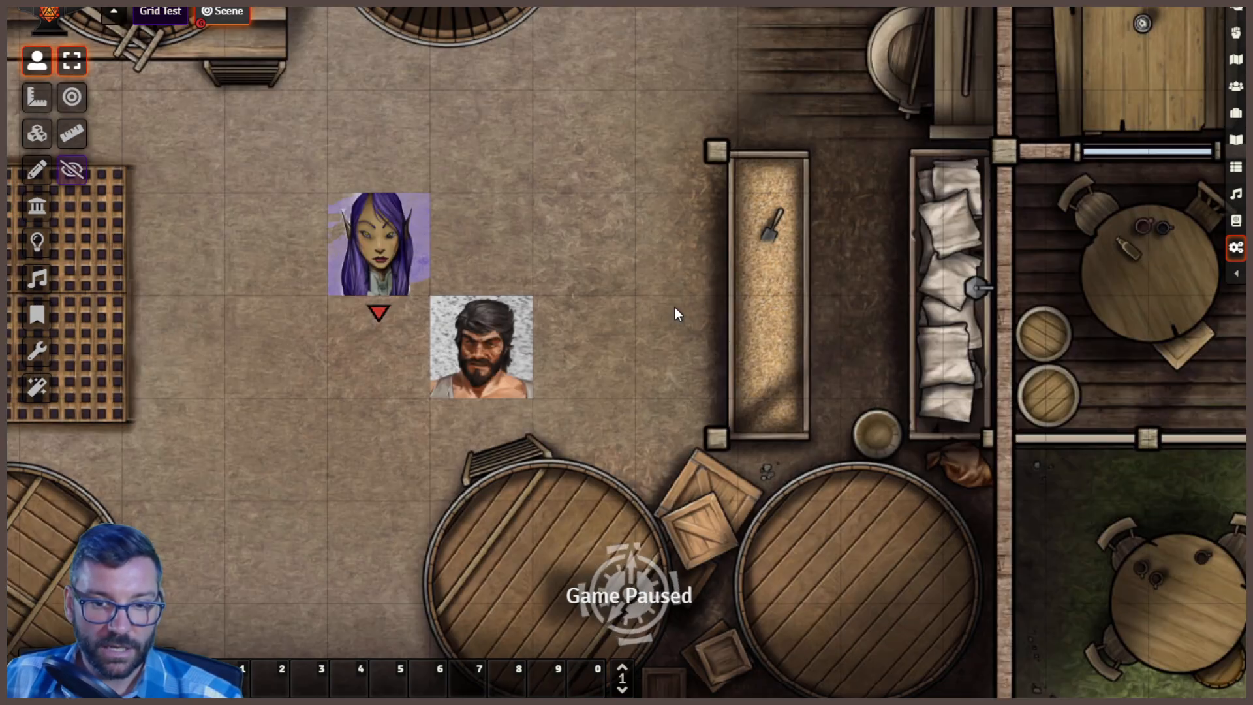
scroll(627, 411, down, 12)
drag(639, 230, 674, 430)
scroll(674, 429, down, 1)
drag(691, 311, 688, 355)
scroll(657, 444, down, 2)
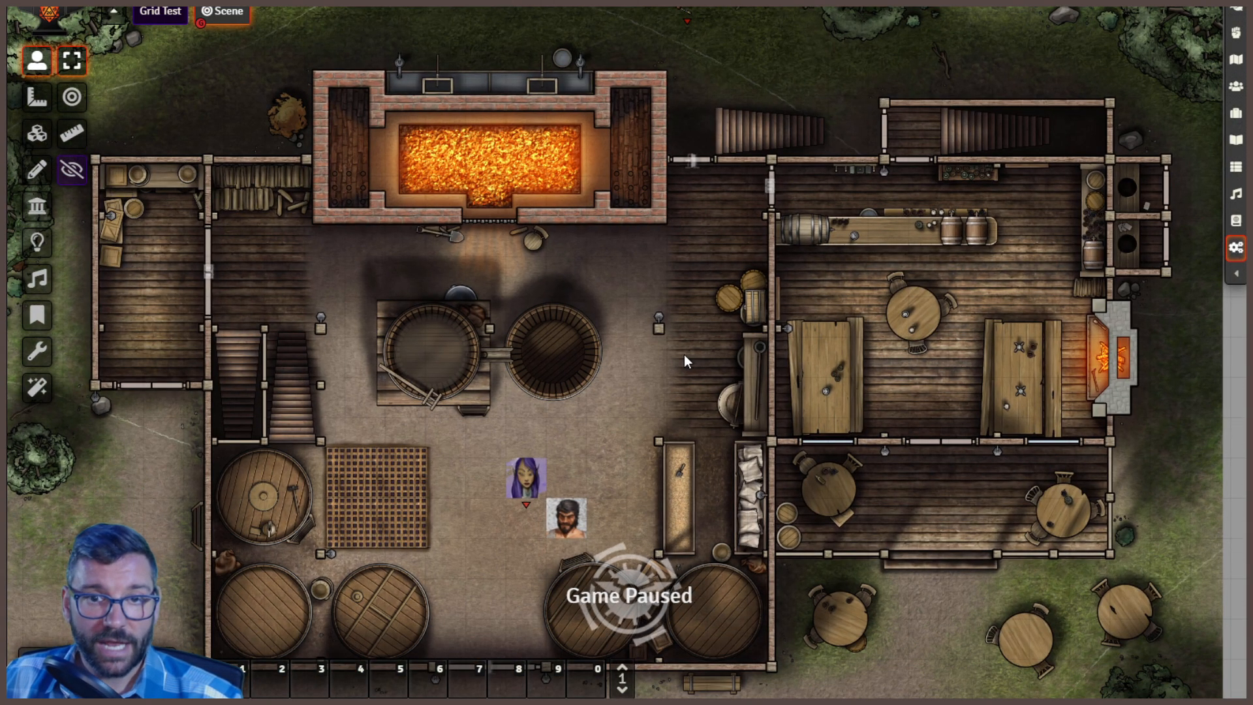